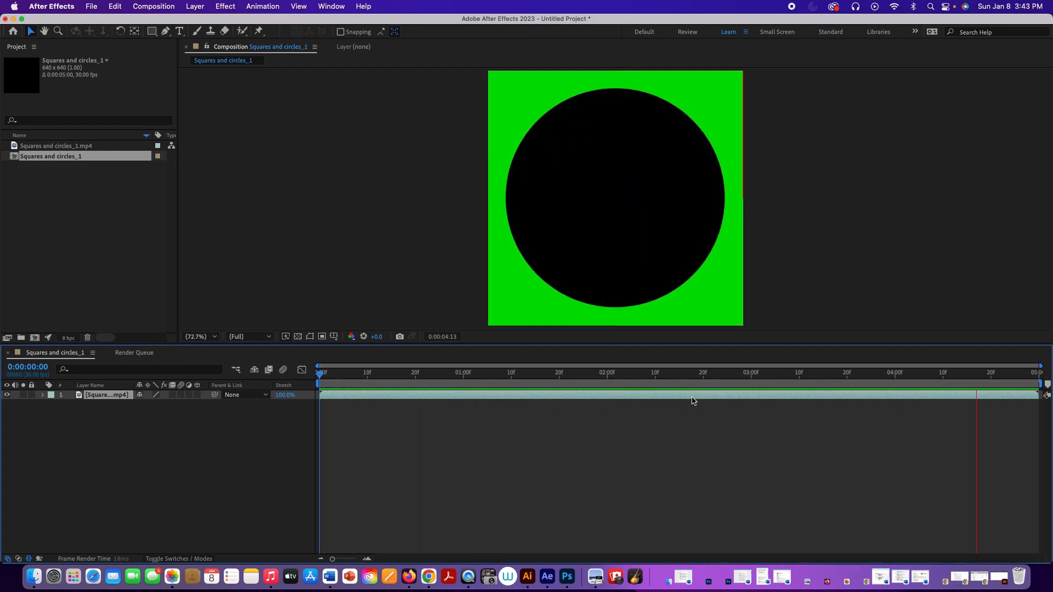
Play back the Squares and circles_1 composition, scrubbing to about 0:00:01:01, to review the example animation
{"action": "key", "text": "space"}
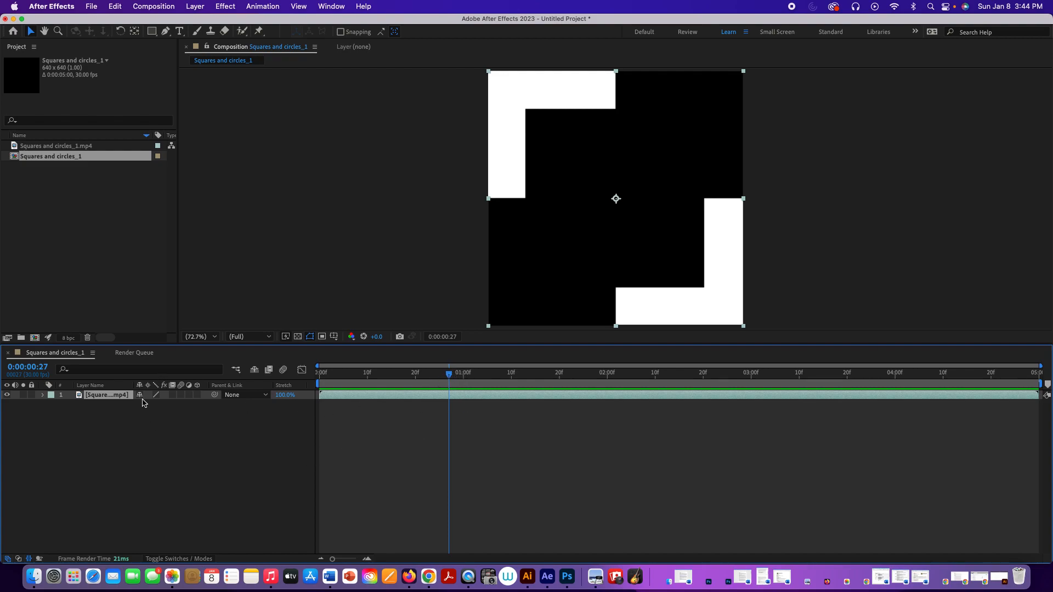
{"action": "left_click_drag", "start_coordinate": [449, 374], "coordinate": [470, 430]}
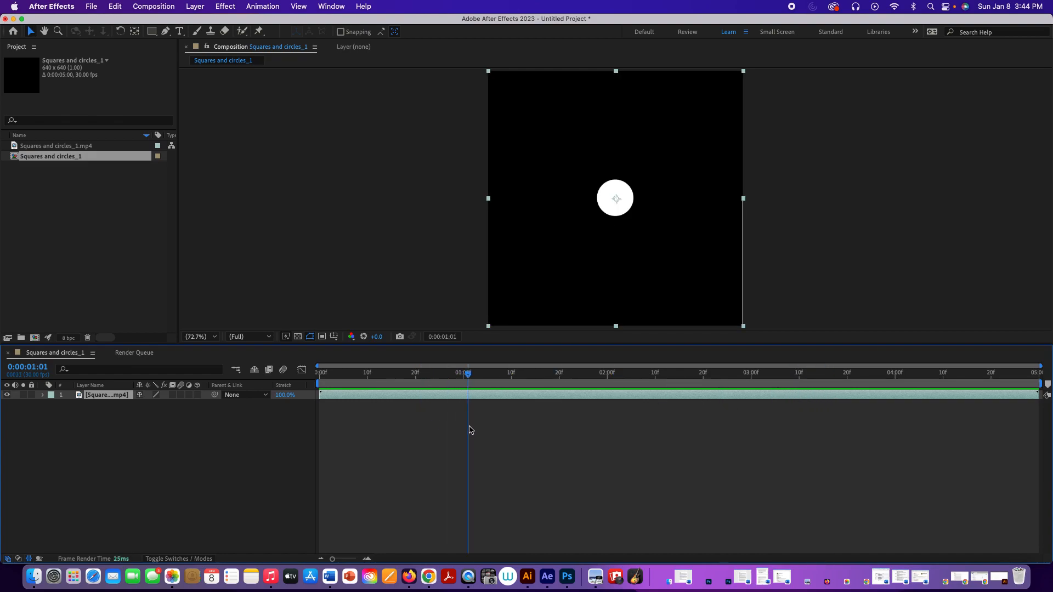
{"action": "key", "text": "space"}
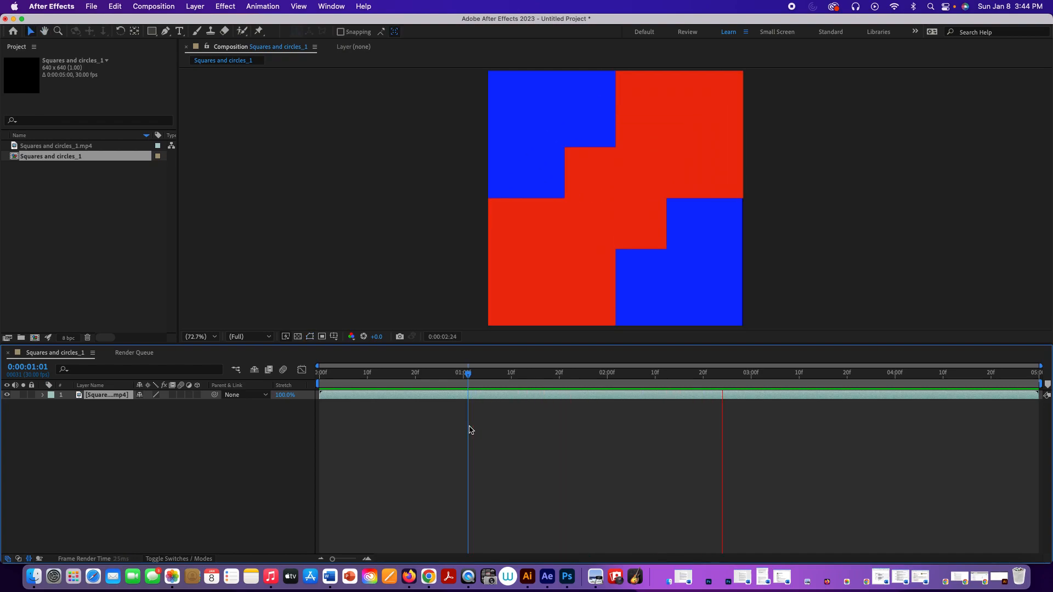
{"action": "key", "text": "space"}
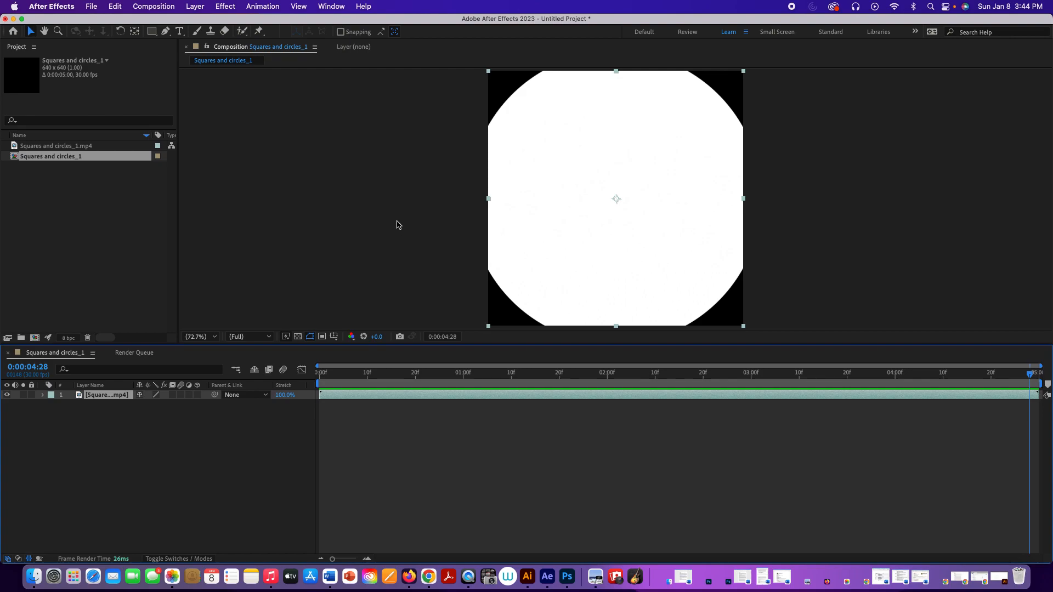
Start a new project without saving the changes to the current untitled one
{"action": "left_click", "coordinate": [91, 6]}
{"action": "mouse_move", "coordinate": [99, 23]}
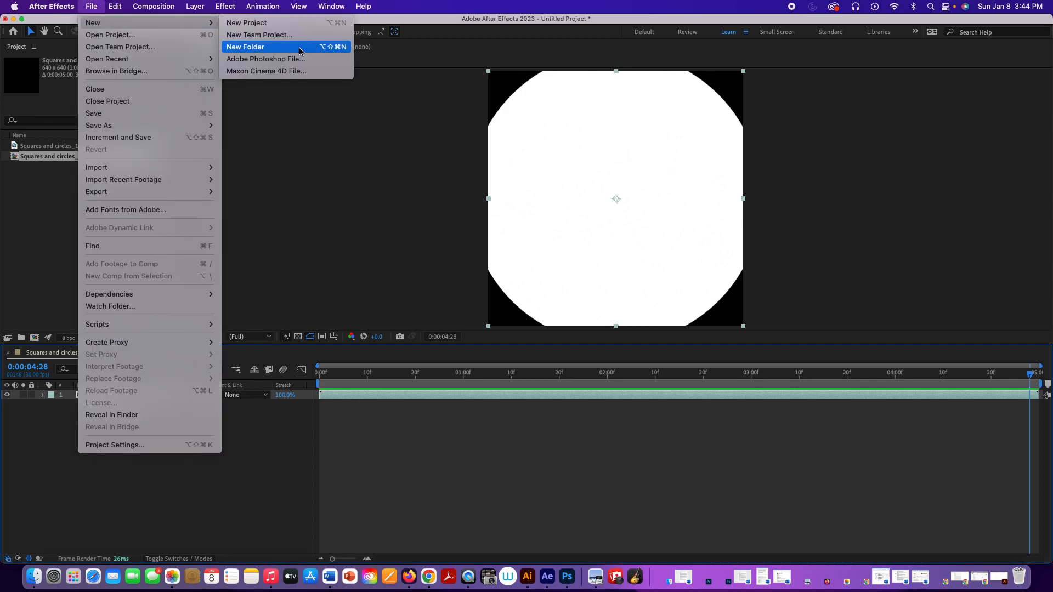
{"action": "left_click", "coordinate": [285, 25]}
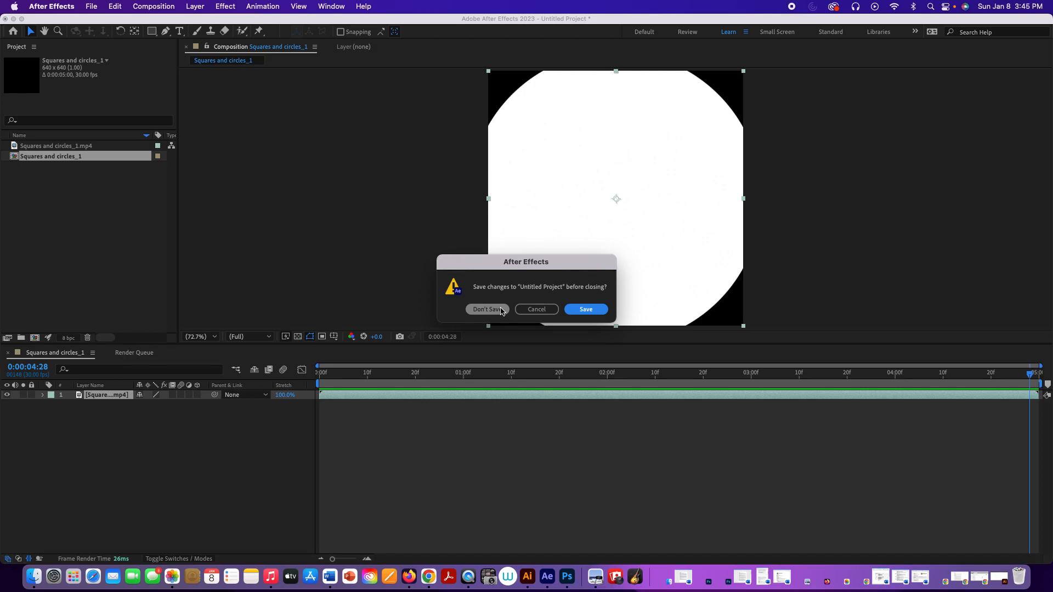
{"action": "left_click", "coordinate": [487, 310]}
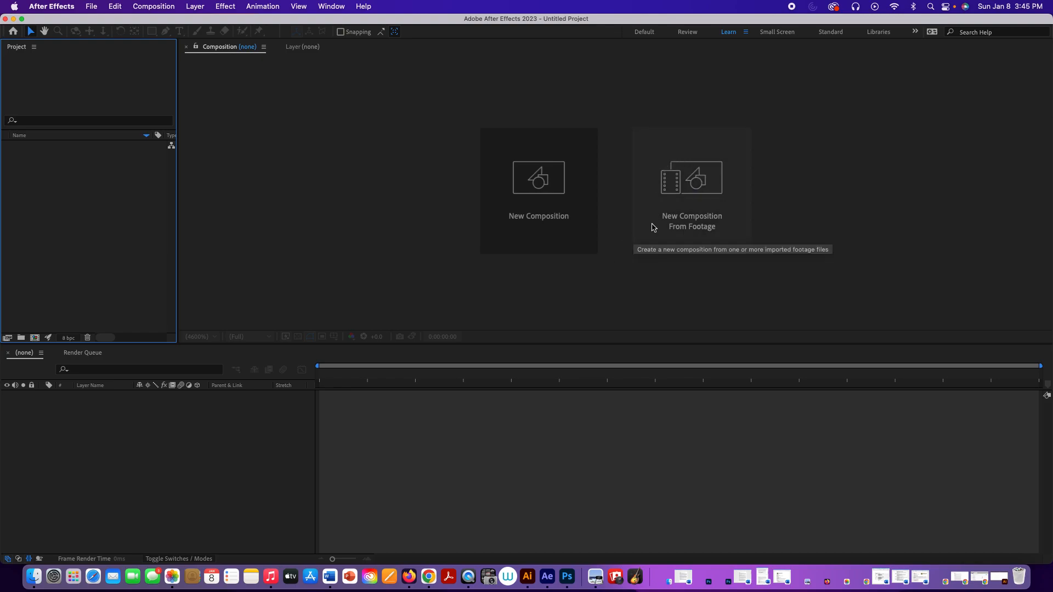
Import Squares and circles.ai from the squares and circles folder as Composition - Retain Layer Sizes
{"action": "left_click", "coordinate": [695, 187]}
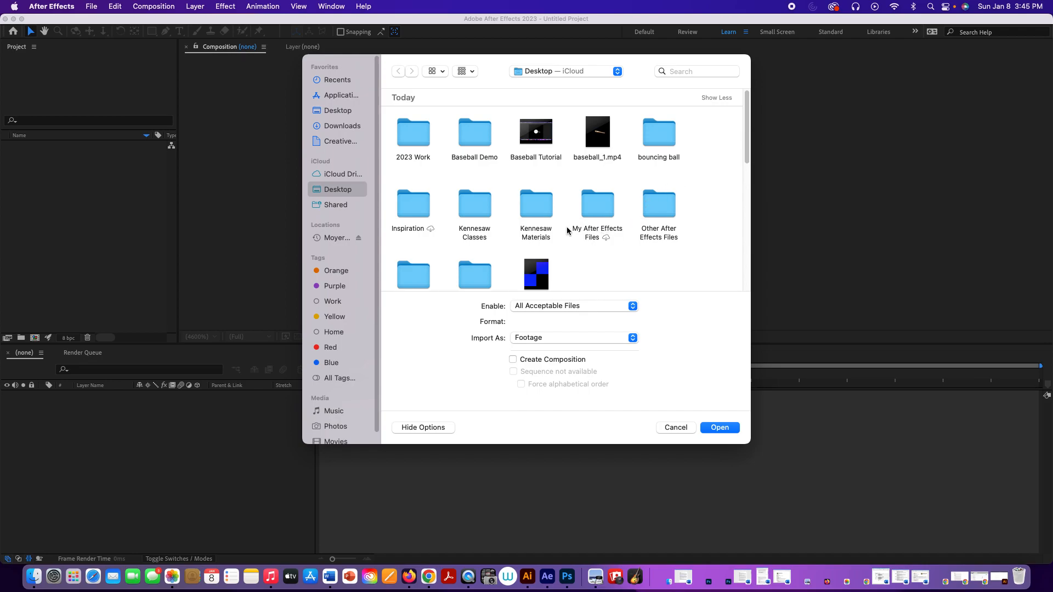
{"action": "left_click_drag", "start_coordinate": [749, 442], "coordinate": [830, 483]}
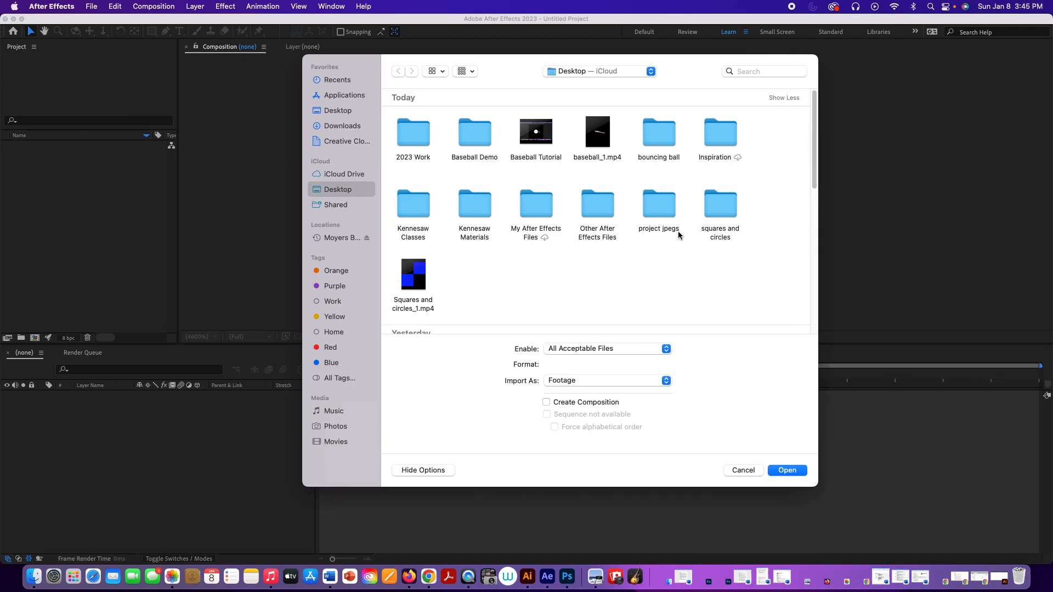
{"action": "left_click", "coordinate": [718, 205]}
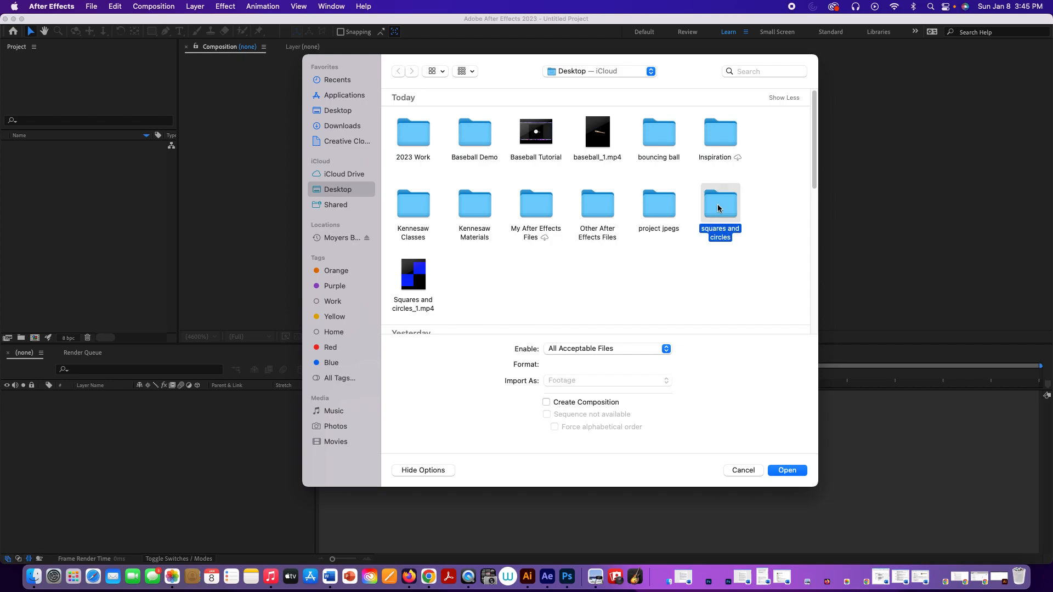
{"action": "double_click", "coordinate": [717, 207]}
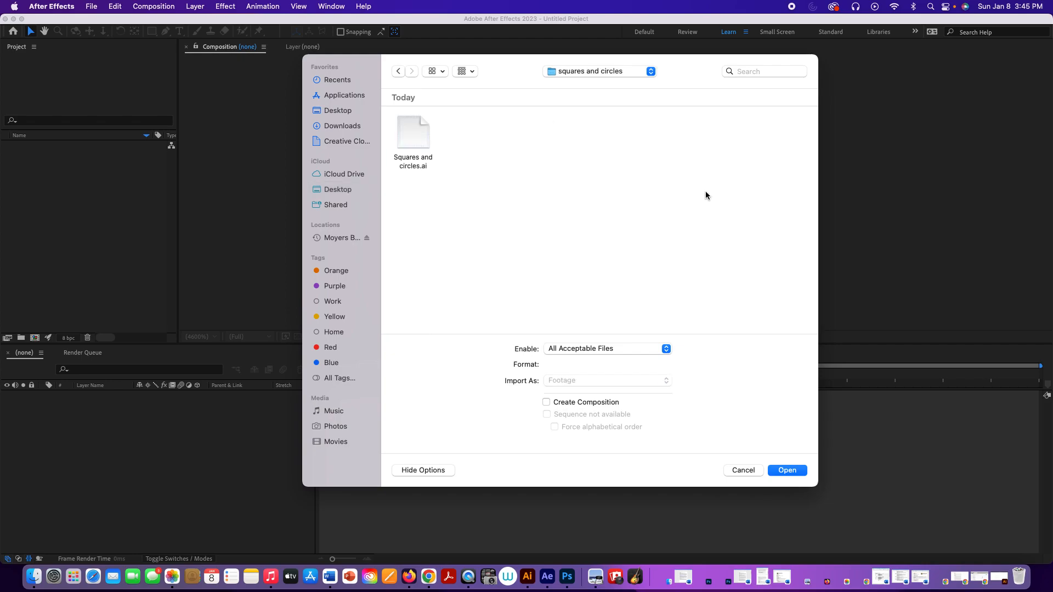
{"action": "left_click", "coordinate": [422, 138]}
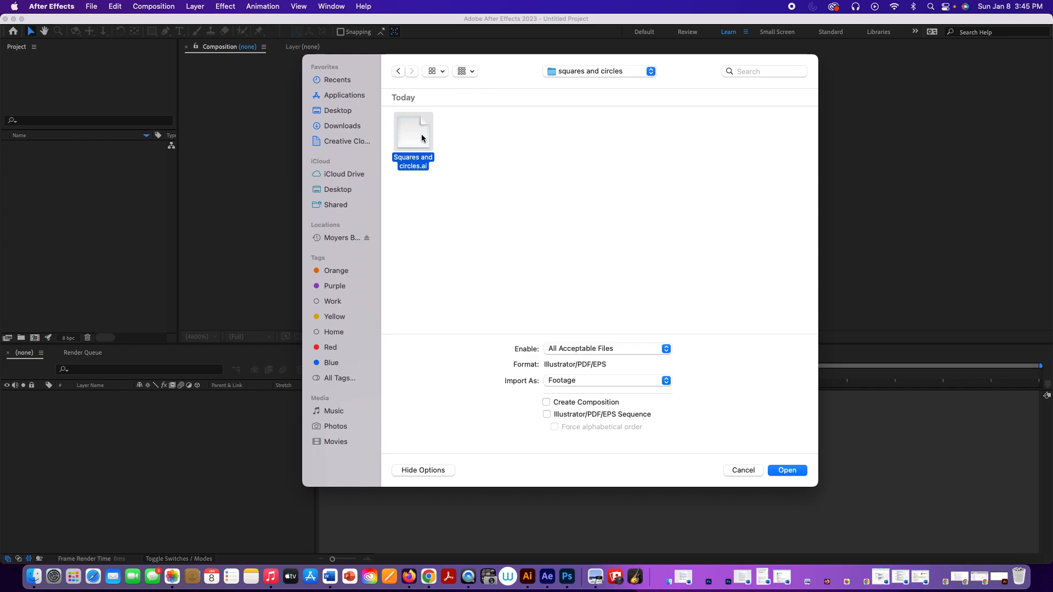
{"action": "left_click", "coordinate": [443, 139]}
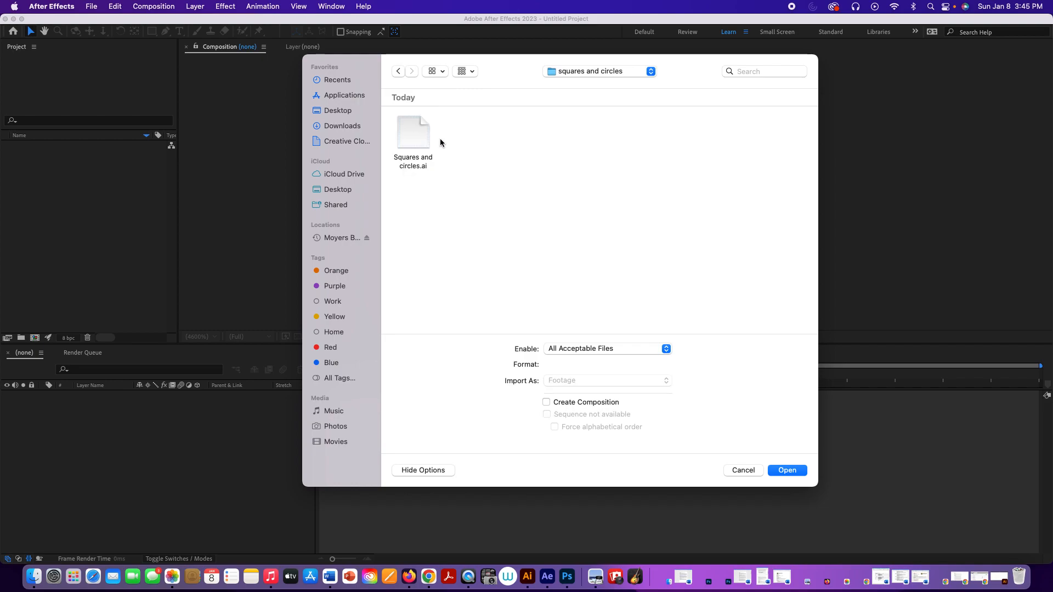
{"action": "left_click", "coordinate": [419, 140]}
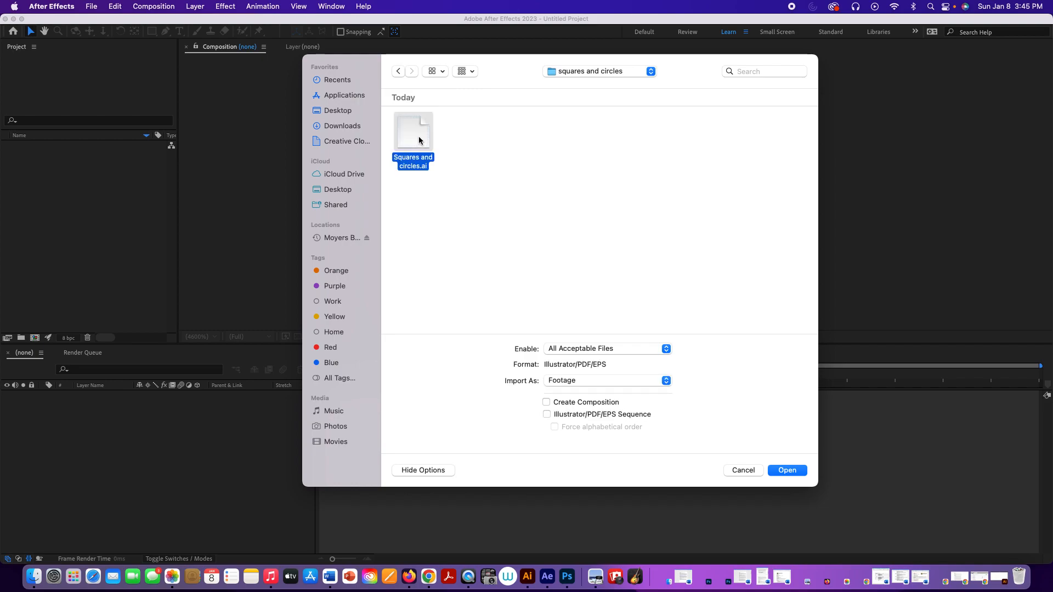
{"action": "left_click", "coordinate": [563, 383]}
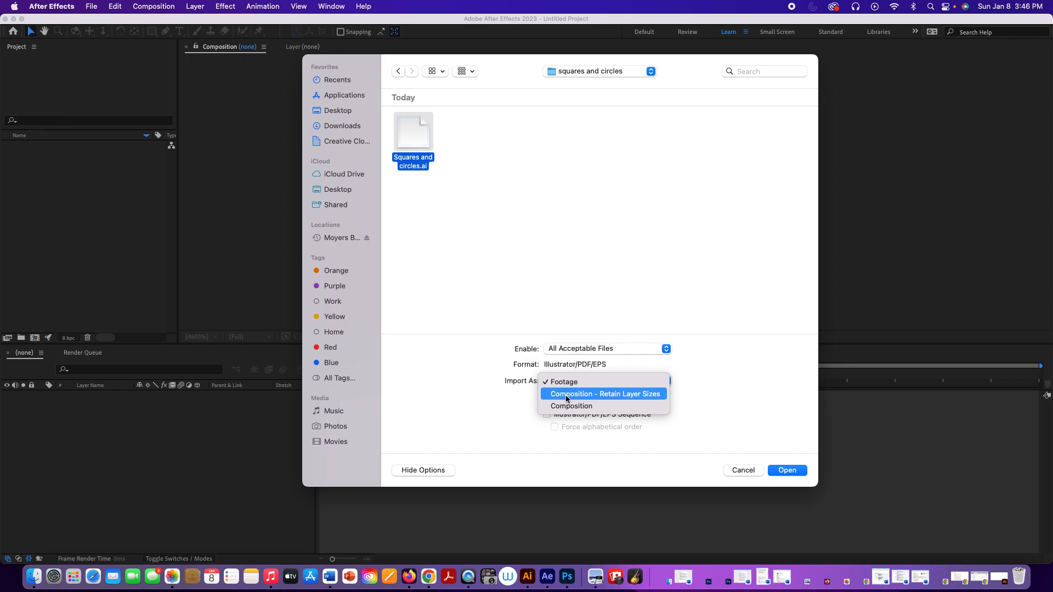
{"action": "left_click", "coordinate": [566, 395]}
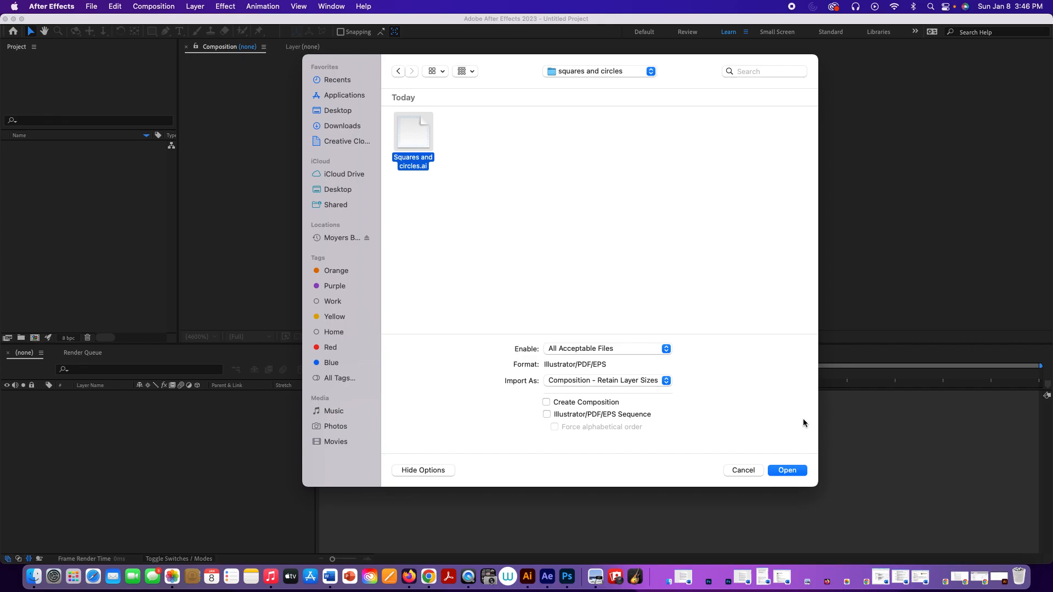
{"action": "left_click", "coordinate": [790, 470]}
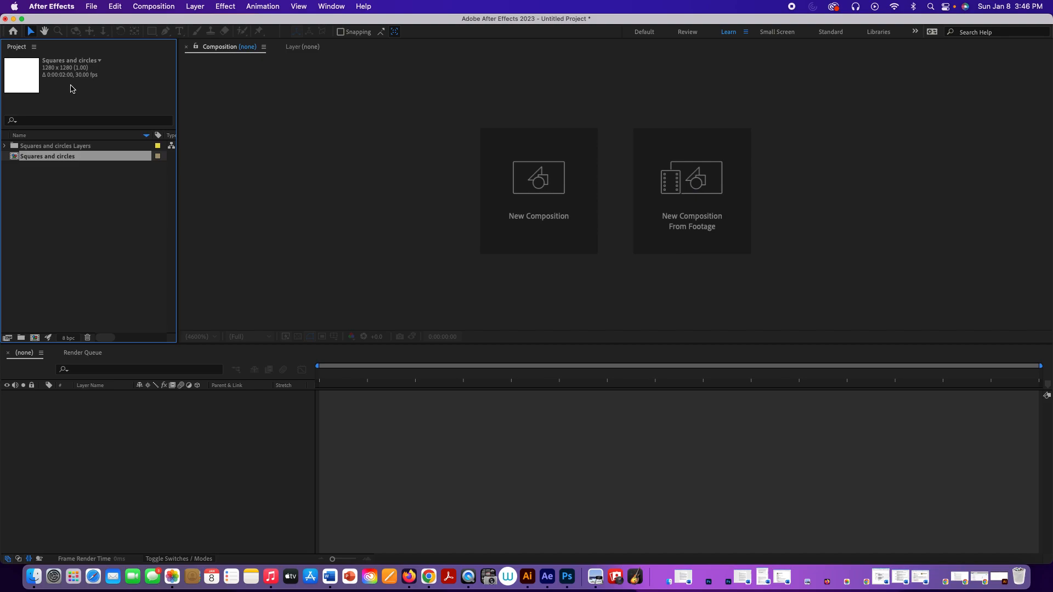
Set the Squares and circles composition's duration to 0:00:05:00 and open the composition in the timeline
{"action": "left_click", "coordinate": [145, 6]}
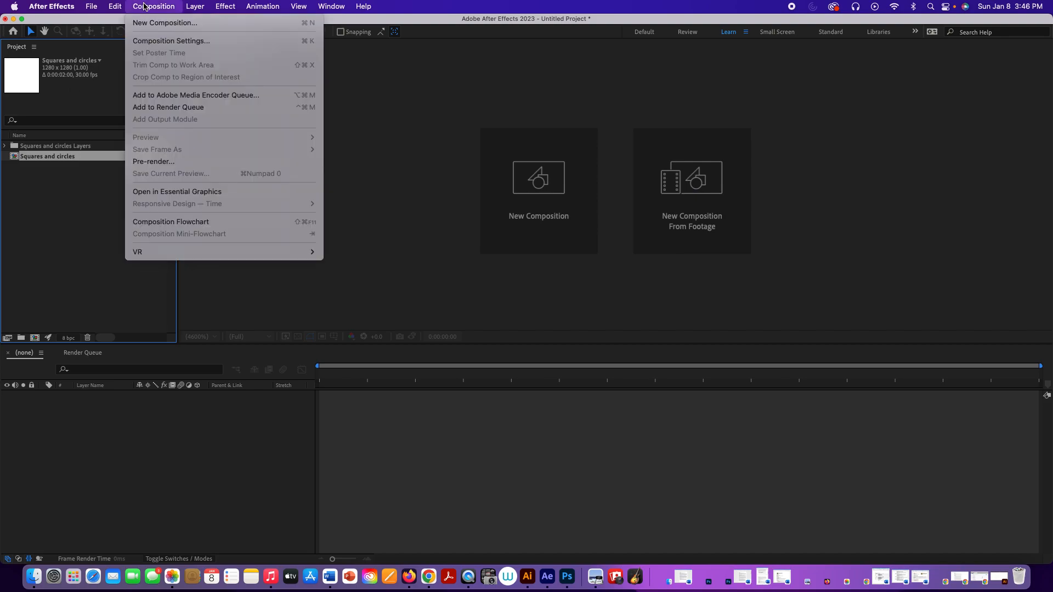
{"action": "left_click", "coordinate": [156, 41]}
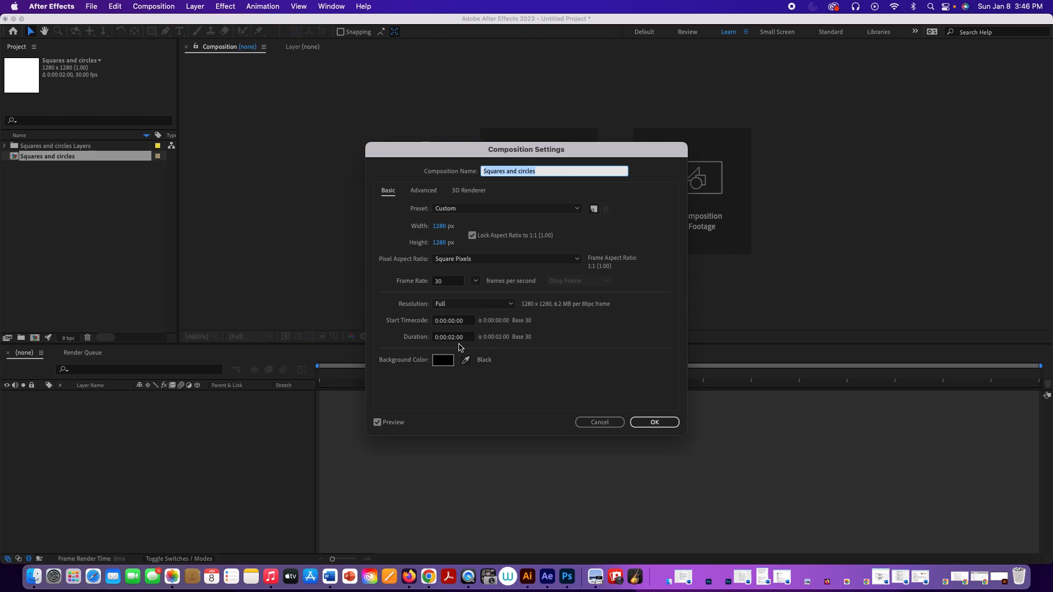
{"action": "left_click", "coordinate": [454, 337]}
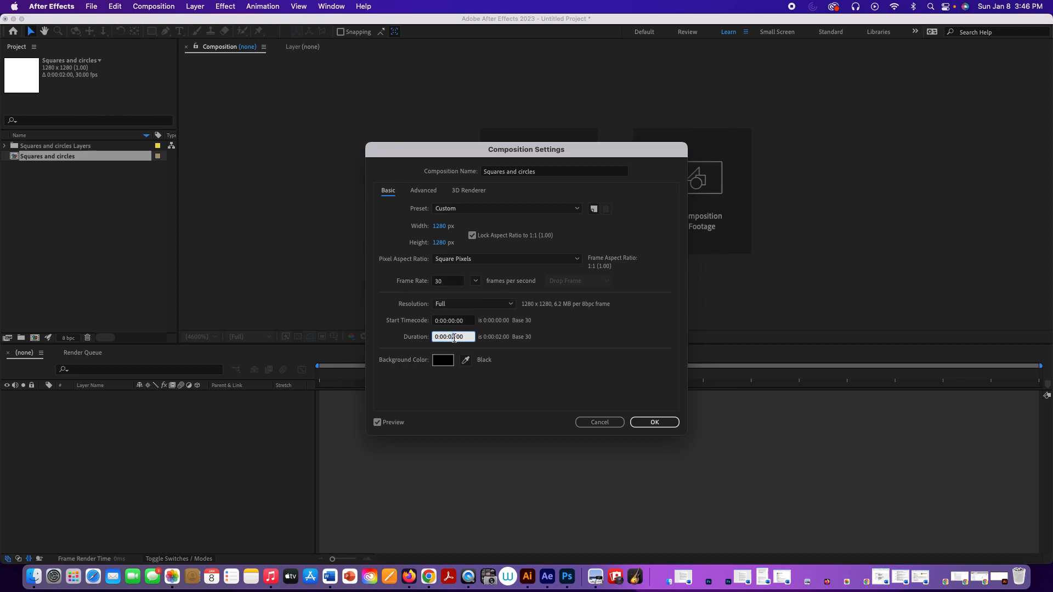
{"action": "key", "text": "BackSpace"}
{"action": "type", "text": "5"}
{"action": "left_click", "coordinate": [652, 423]}
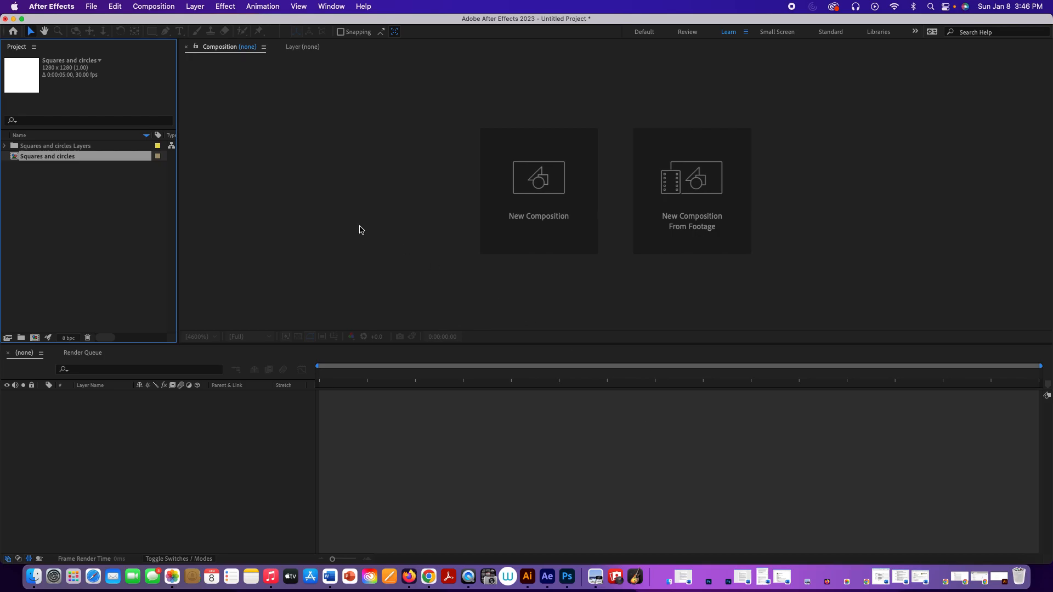
{"action": "double_click", "coordinate": [11, 72]}
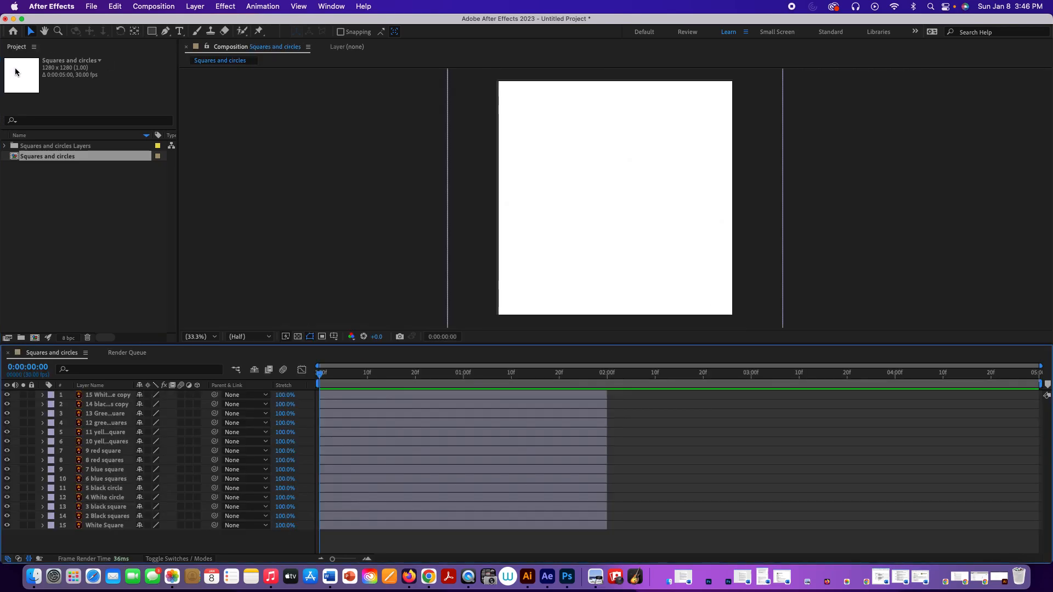
Examine the artwork stack by hiding layers 1 to 7 one by one from the topmost, then showing them all again
{"action": "mouse_move", "coordinate": [321, 375]}
{"action": "left_mouse_down"}
{"action": "mouse_move", "coordinate": [640, 378]}
{"action": "mouse_move", "coordinate": [320, 375]}
{"action": "left_mouse_up"}
{"action": "left_click", "coordinate": [7, 396]}
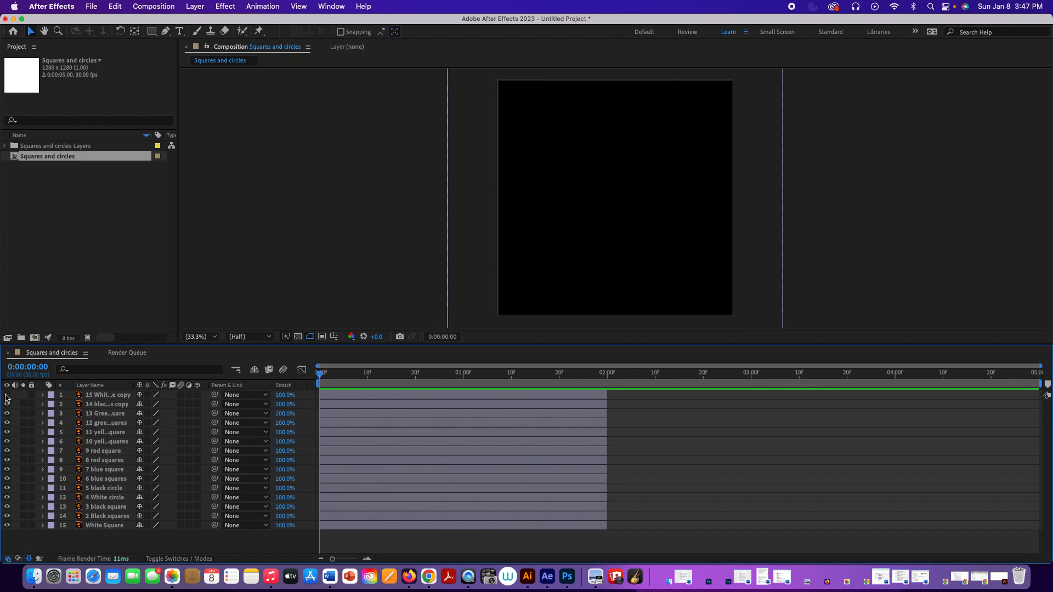
{"action": "left_click", "coordinate": [6, 396]}
{"action": "left_click", "coordinate": [7, 396]}
{"action": "left_click", "coordinate": [6, 396]}
{"action": "left_click", "coordinate": [7, 396]}
{"action": "left_click", "coordinate": [7, 405]}
{"action": "left_click", "coordinate": [7, 405]}
{"action": "left_click", "coordinate": [7, 405]}
{"action": "left_click", "coordinate": [7, 404]}
{"action": "left_click", "coordinate": [7, 405]}
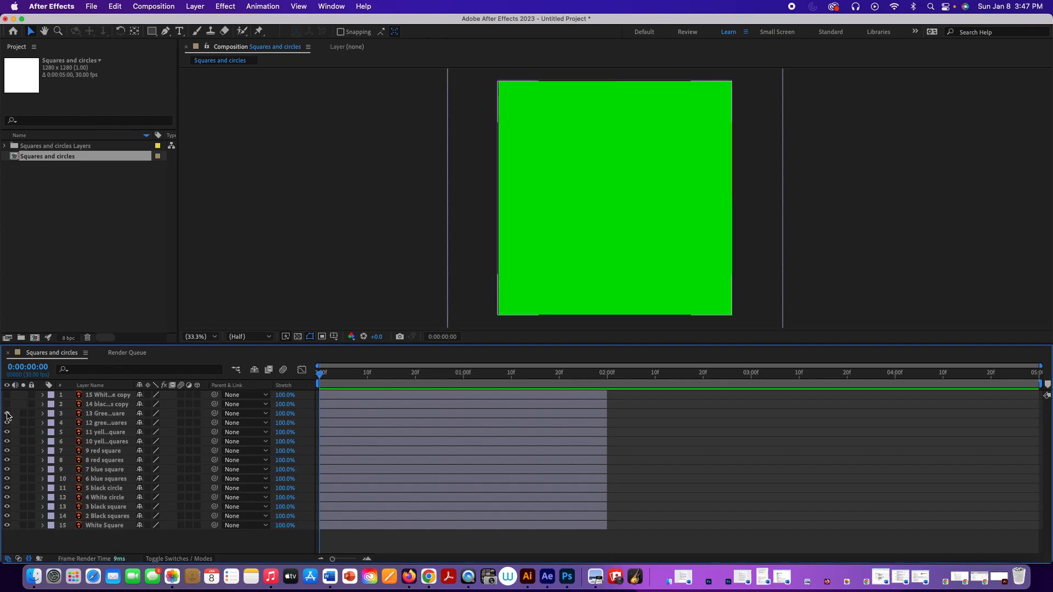
{"action": "left_click", "coordinate": [7, 414]}
{"action": "left_click", "coordinate": [7, 422]}
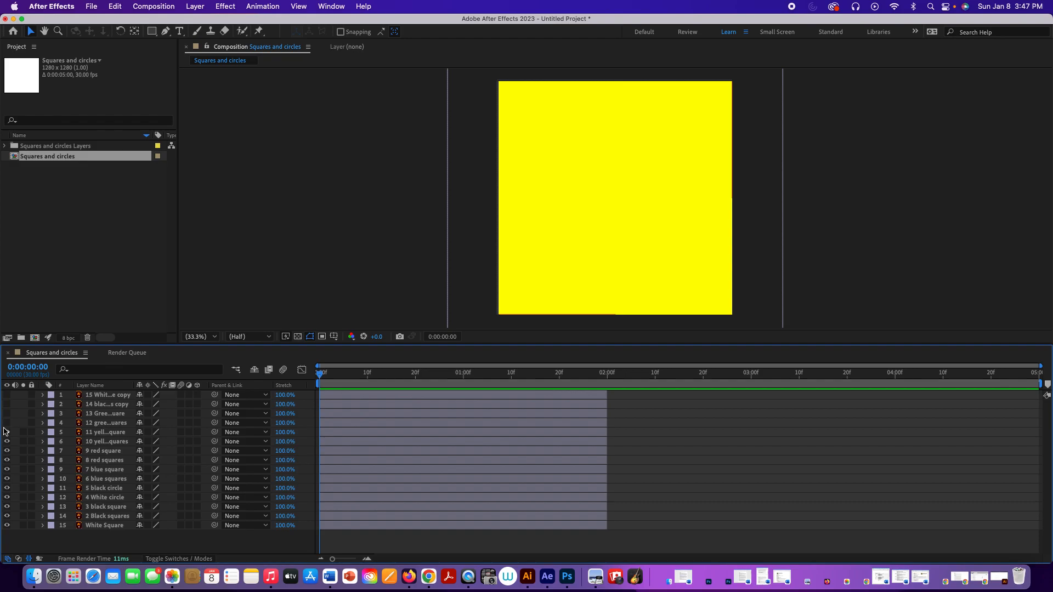
{"action": "left_click", "coordinate": [7, 432]}
{"action": "left_click", "coordinate": [7, 441]}
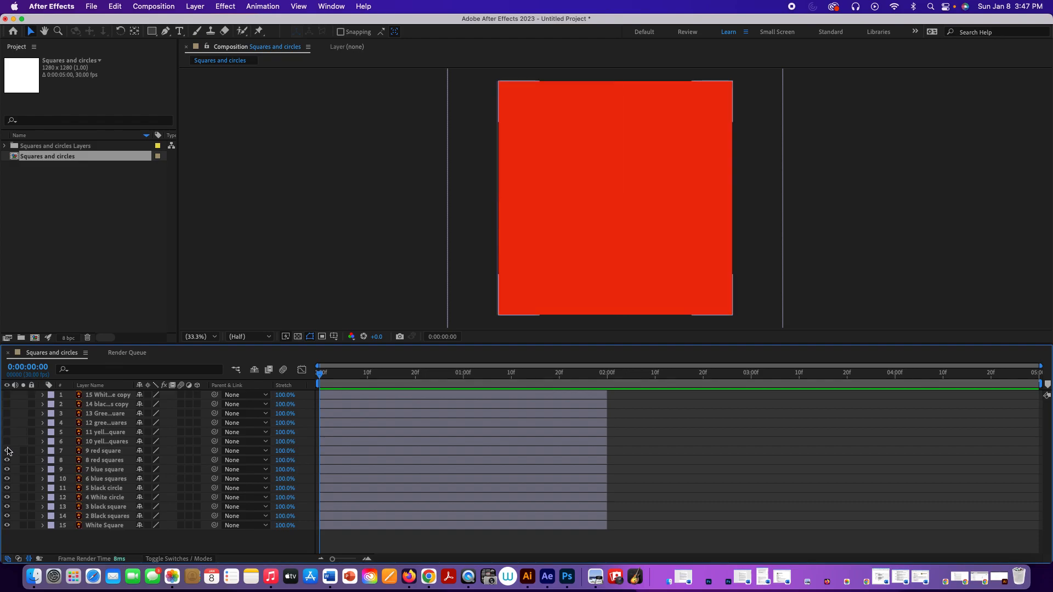
{"action": "left_click", "coordinate": [7, 451]}
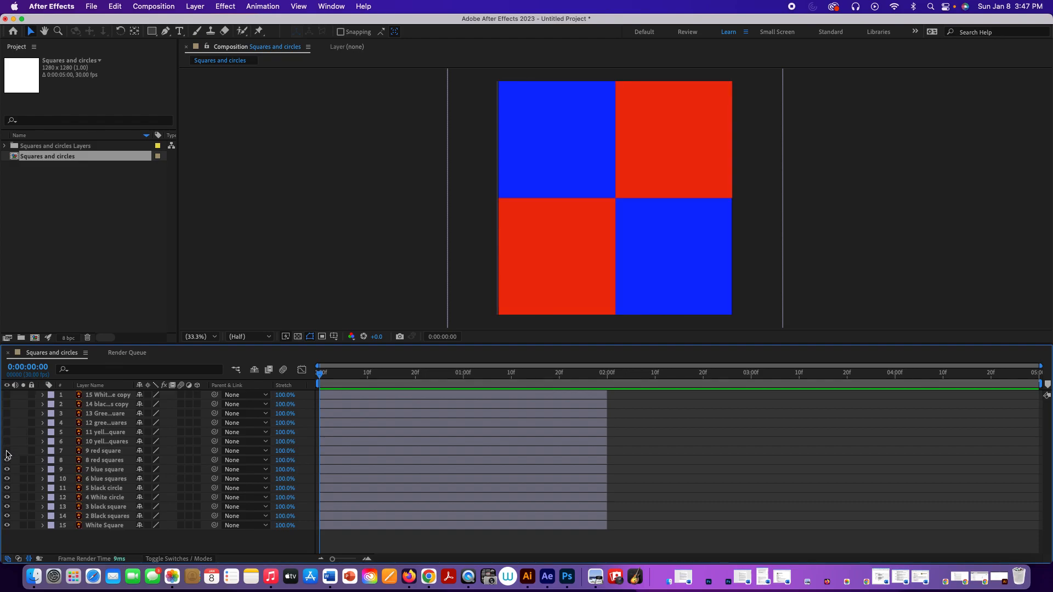
{"action": "left_click", "coordinate": [7, 451]}
{"action": "left_click", "coordinate": [7, 441]}
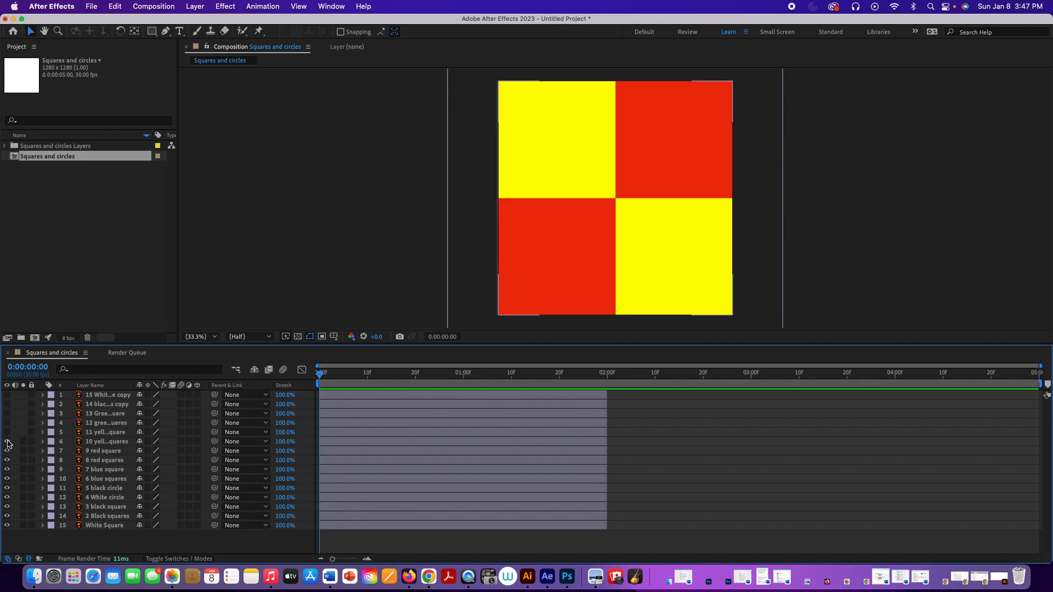
{"action": "left_click", "coordinate": [7, 432]}
{"action": "left_click", "coordinate": [6, 423]}
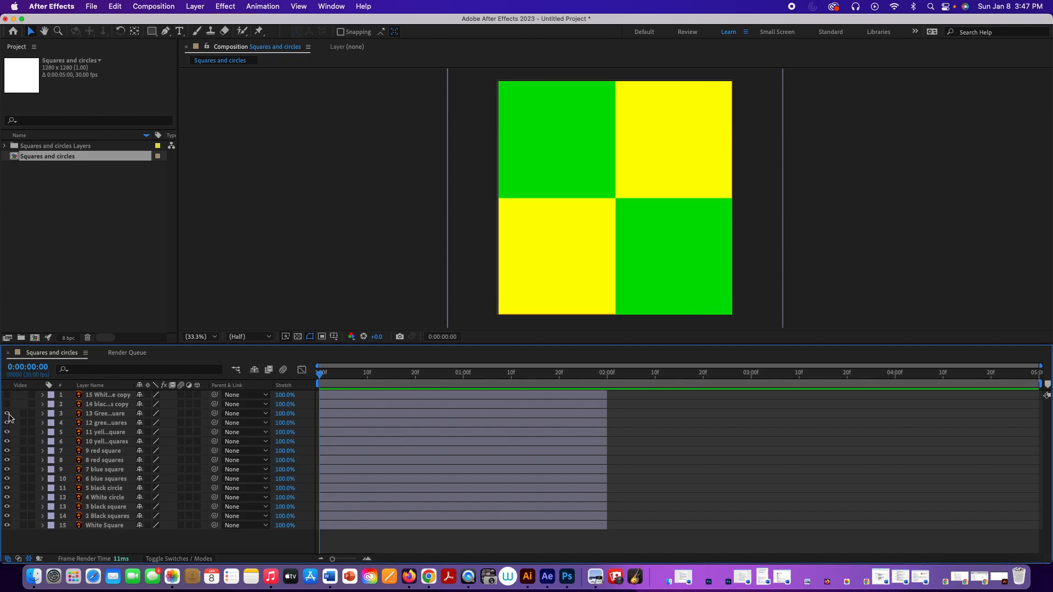
{"action": "left_click", "coordinate": [6, 413]}
{"action": "left_click", "coordinate": [7, 404]}
{"action": "left_click", "coordinate": [7, 395]}
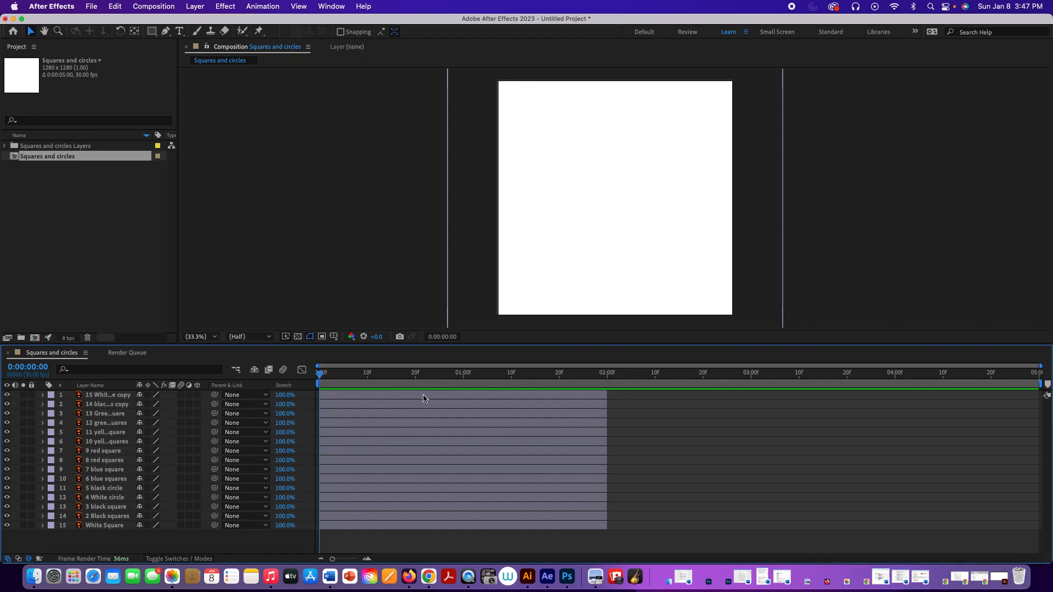
Extend the out points of all 15 layers together to the end of the five-second composition
{"action": "left_click", "coordinate": [600, 401]}
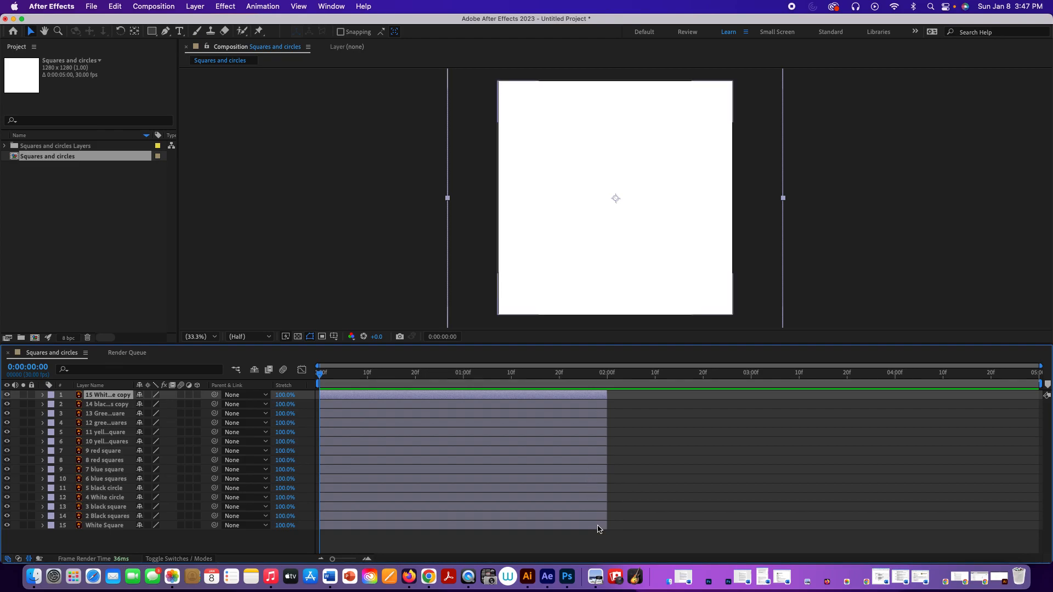
{"action": "left_click", "coordinate": [599, 529], "text": "shift"}
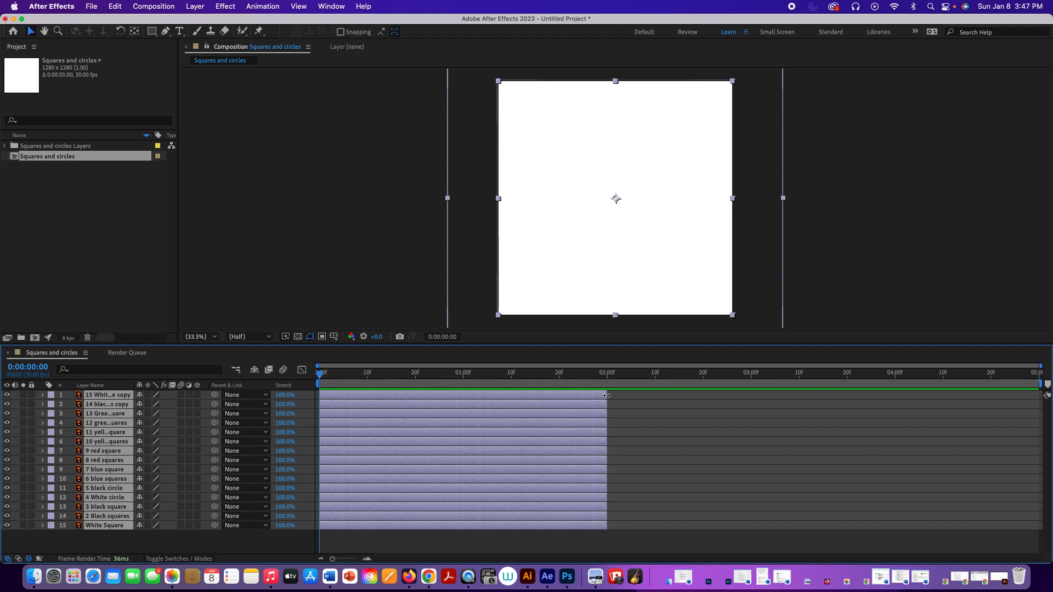
{"action": "left_click_drag", "start_coordinate": [606, 395], "coordinate": [1048, 412]}
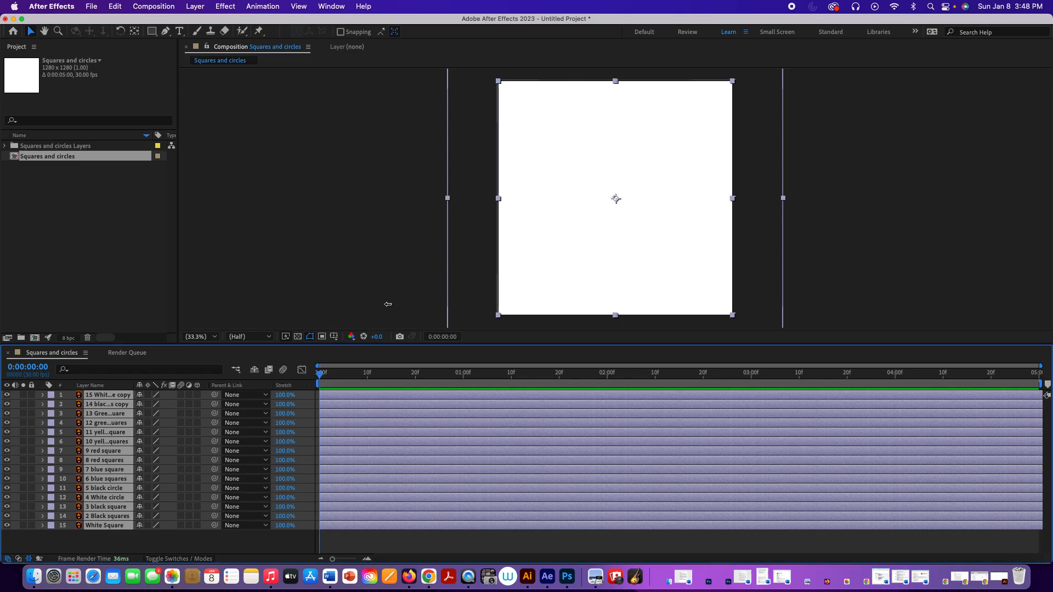
{"action": "left_click", "coordinate": [507, 547]}
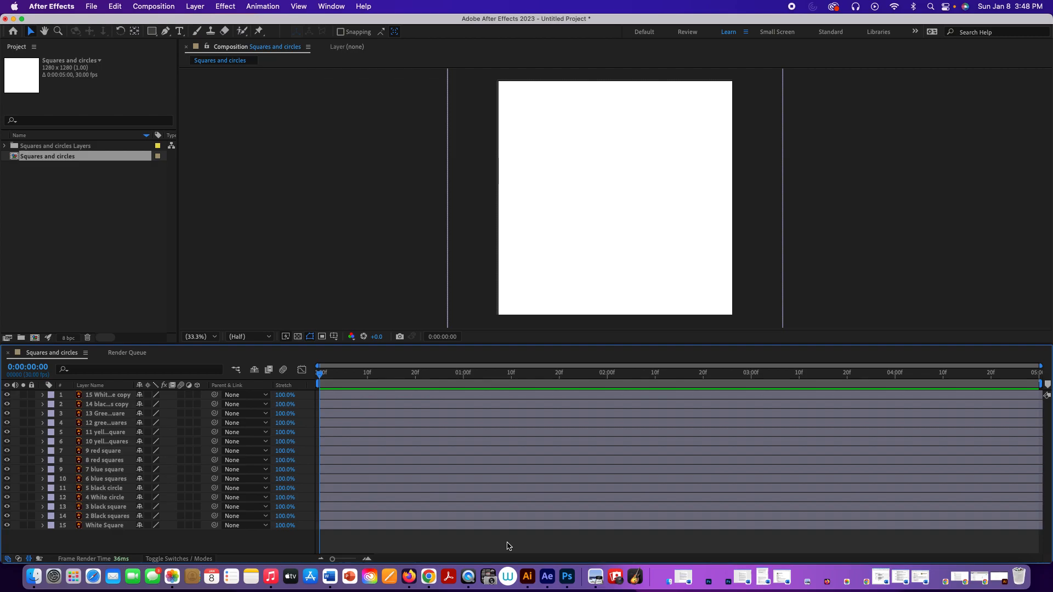
Trim the in points of layers 1 to 14 together to 10 frames, leaving out the White Square layer
{"action": "left_click", "coordinate": [401, 519]}
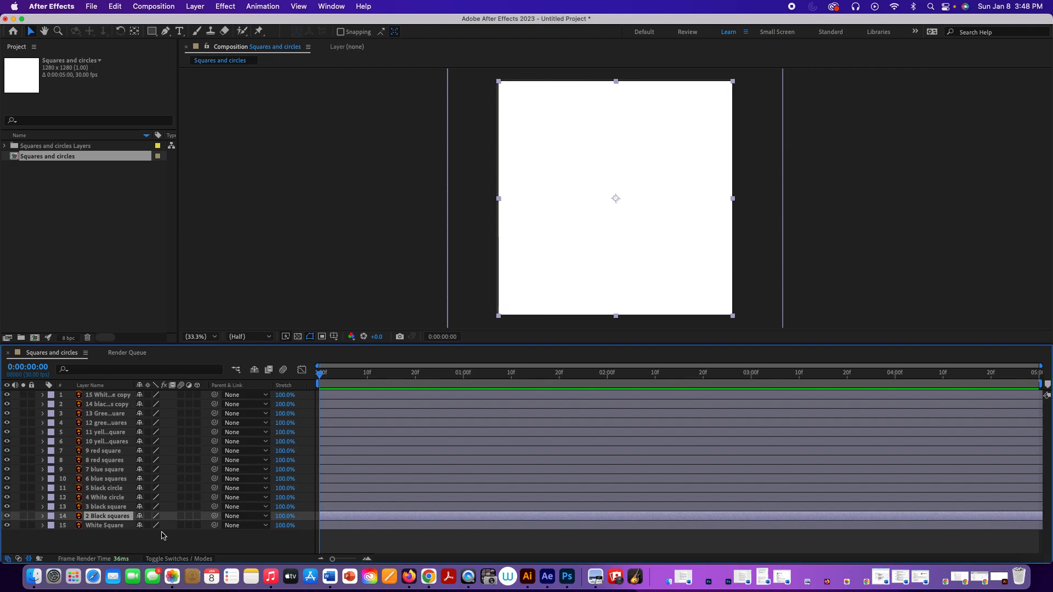
{"action": "left_click", "coordinate": [367, 397], "text": "shift"}
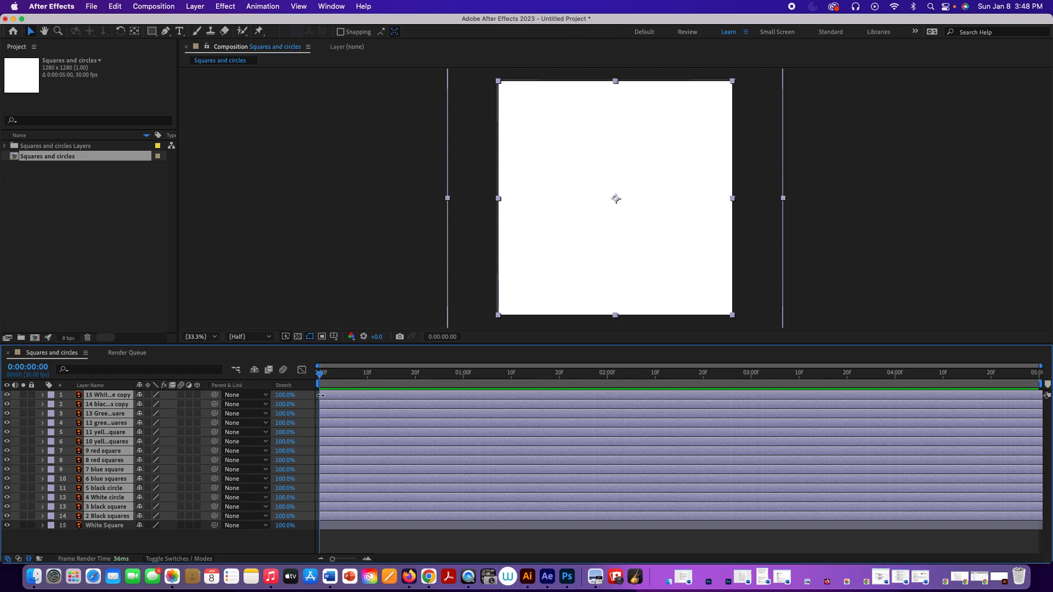
{"action": "left_click_drag", "start_coordinate": [321, 395], "coordinate": [367, 394]}
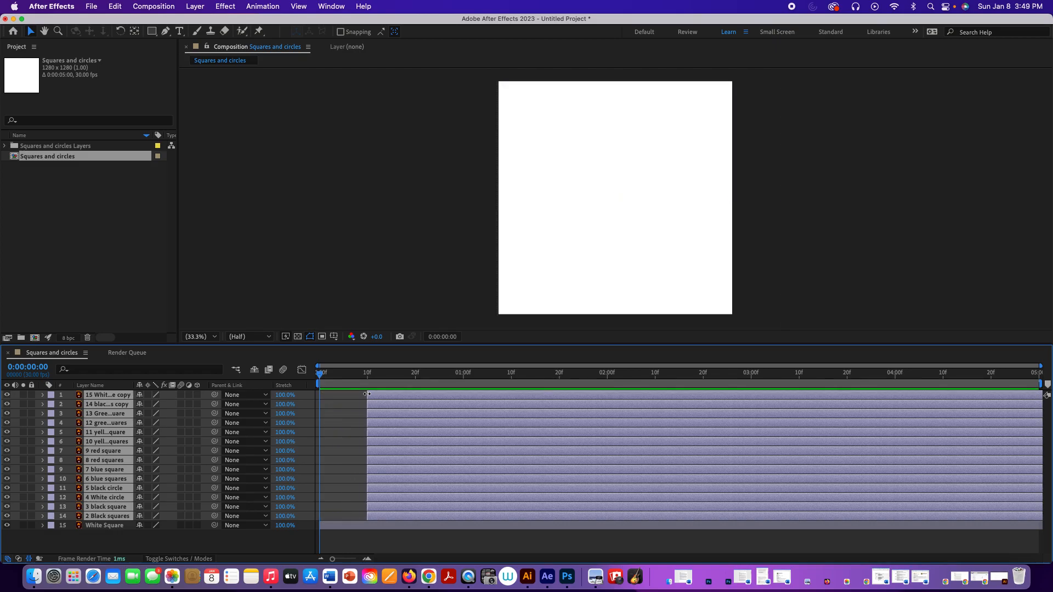
{"action": "left_click", "coordinate": [399, 541]}
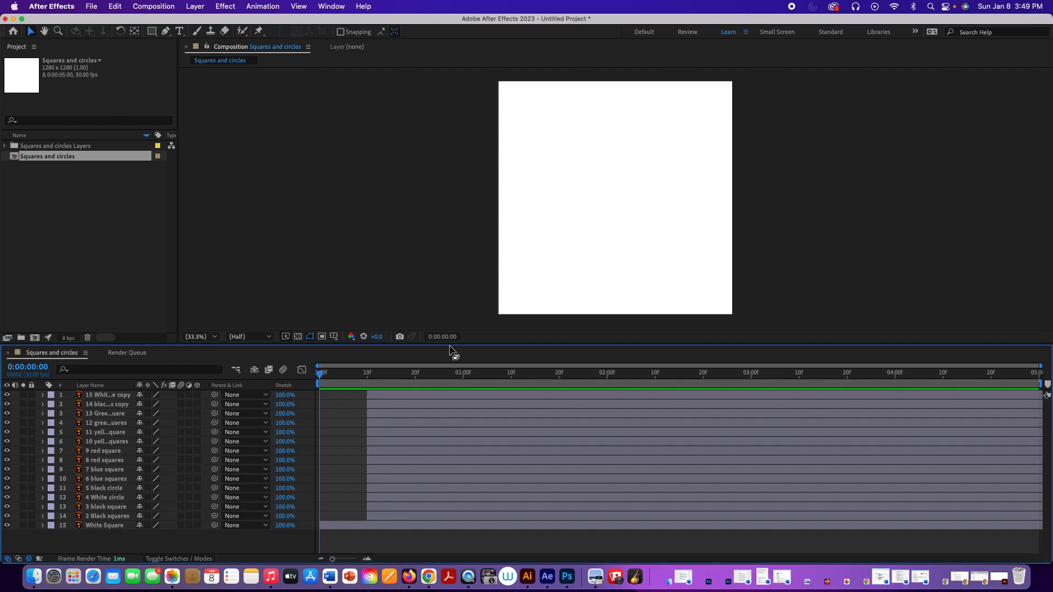
Widen the project item list so that its Type column fits
{"action": "left_click_drag", "start_coordinate": [463, 344], "coordinate": [433, 345]}
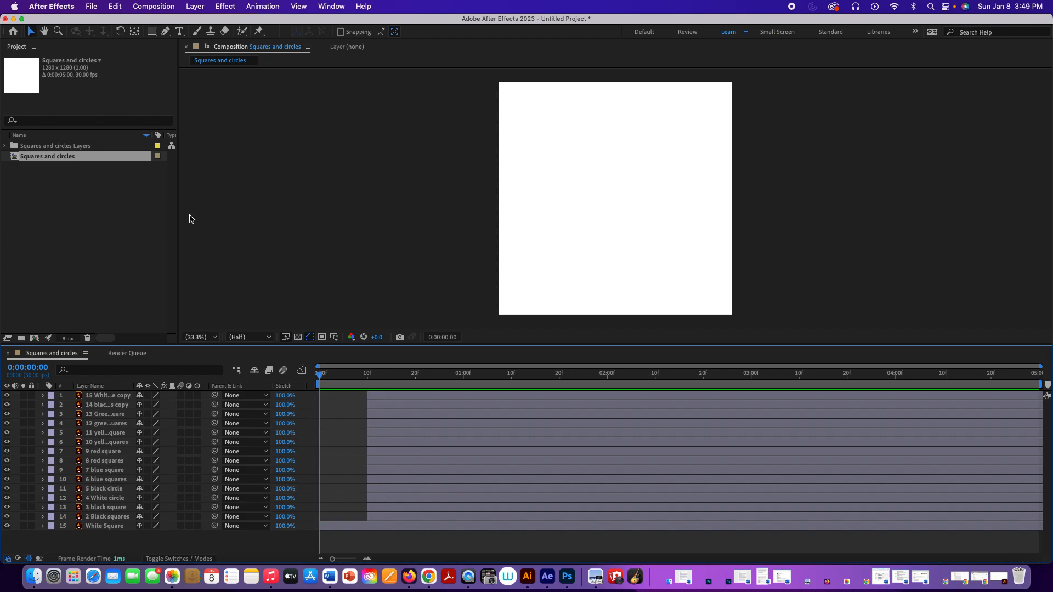
{"action": "left_click_drag", "start_coordinate": [178, 218], "coordinate": [217, 247]}
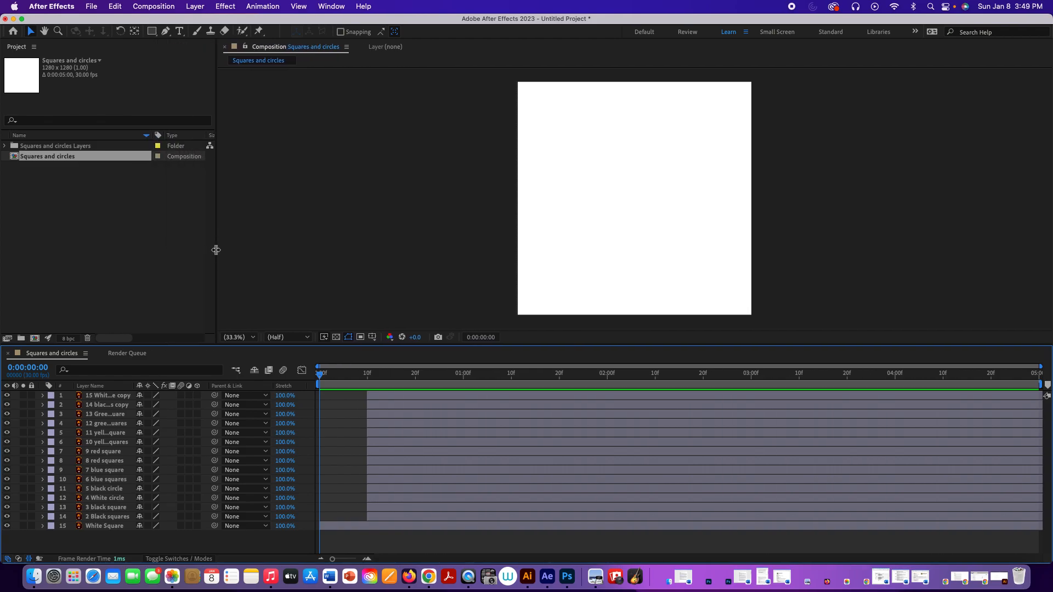
{"action": "left_click_drag", "start_coordinate": [216, 250], "coordinate": [213, 248]}
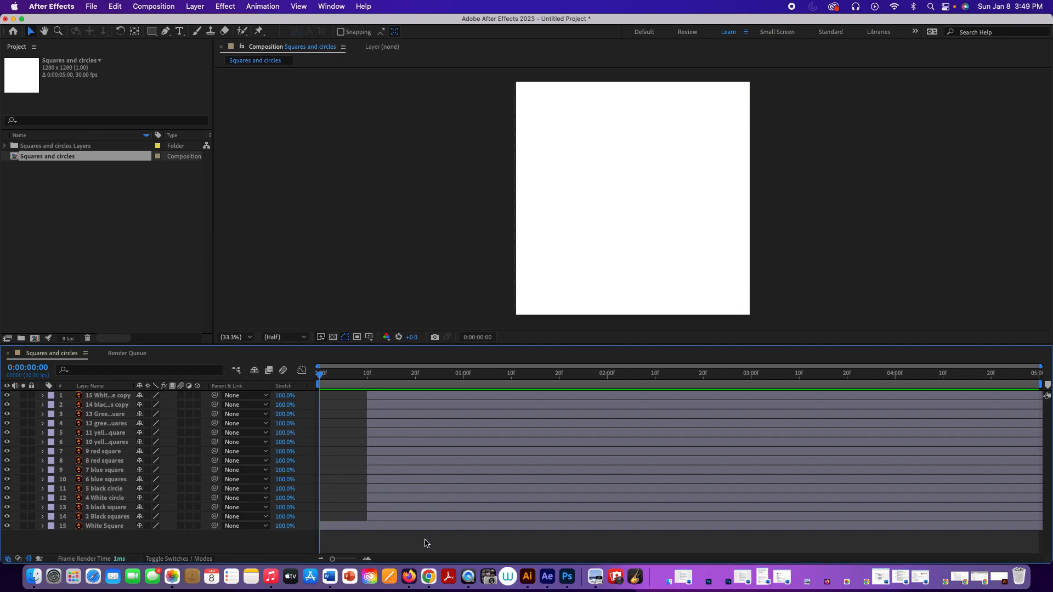
Trim the in points of layers 1 to 13, from 3 black square up to the topmost layer, to 20 frames
{"action": "left_click", "coordinate": [414, 509]}
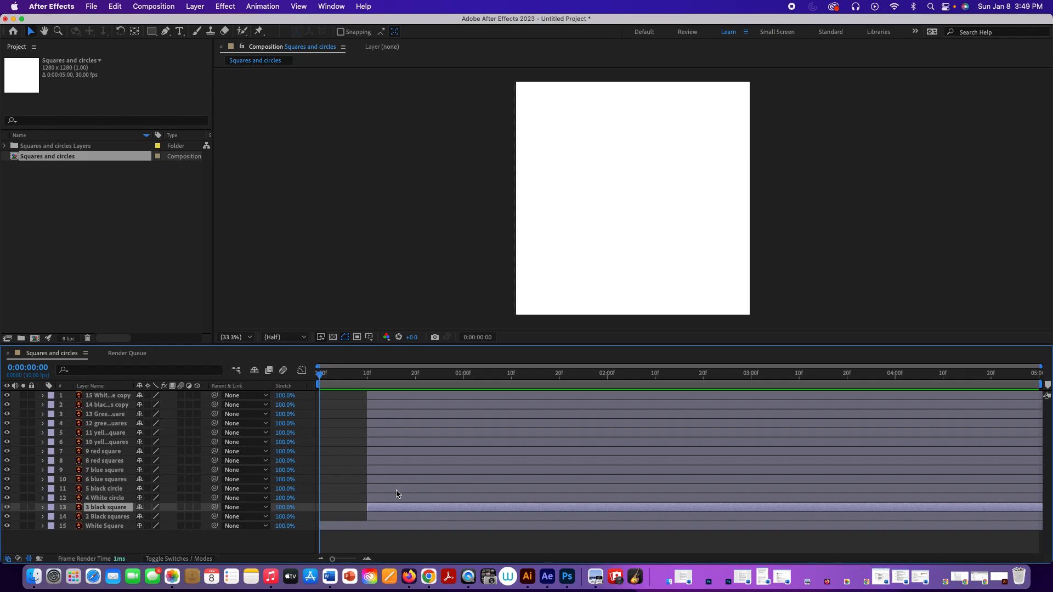
{"action": "left_click", "coordinate": [396, 396], "text": "shift"}
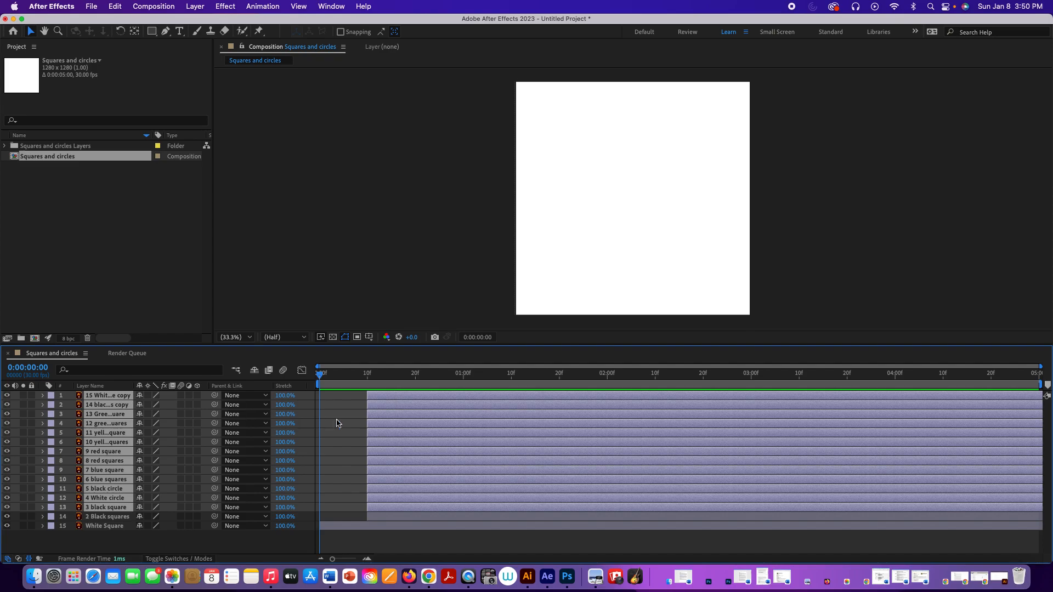
{"action": "left_click_drag", "start_coordinate": [367, 396], "coordinate": [414, 396]}
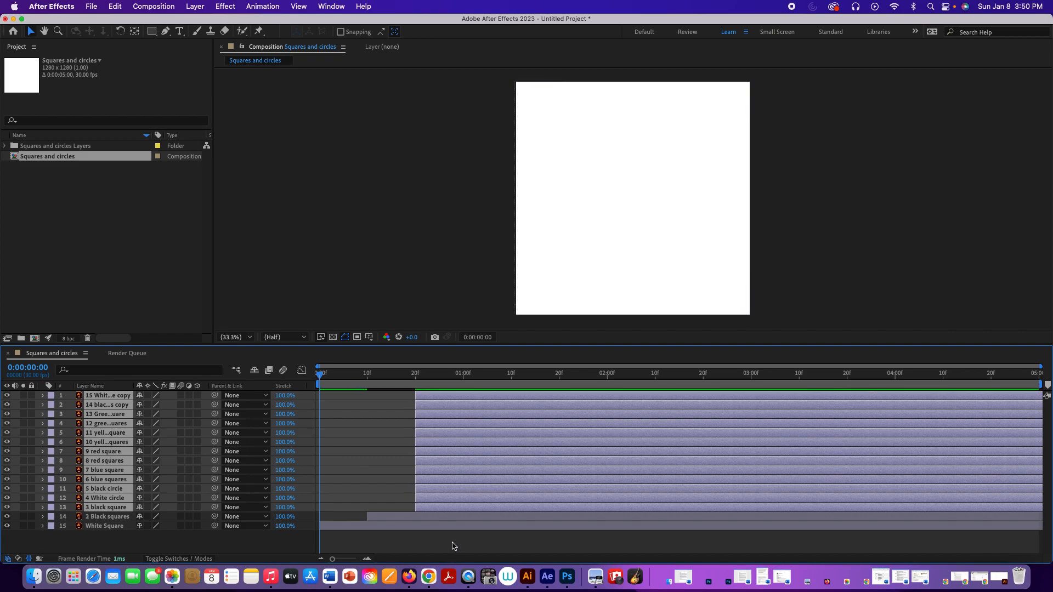
{"action": "left_click", "coordinate": [453, 545]}
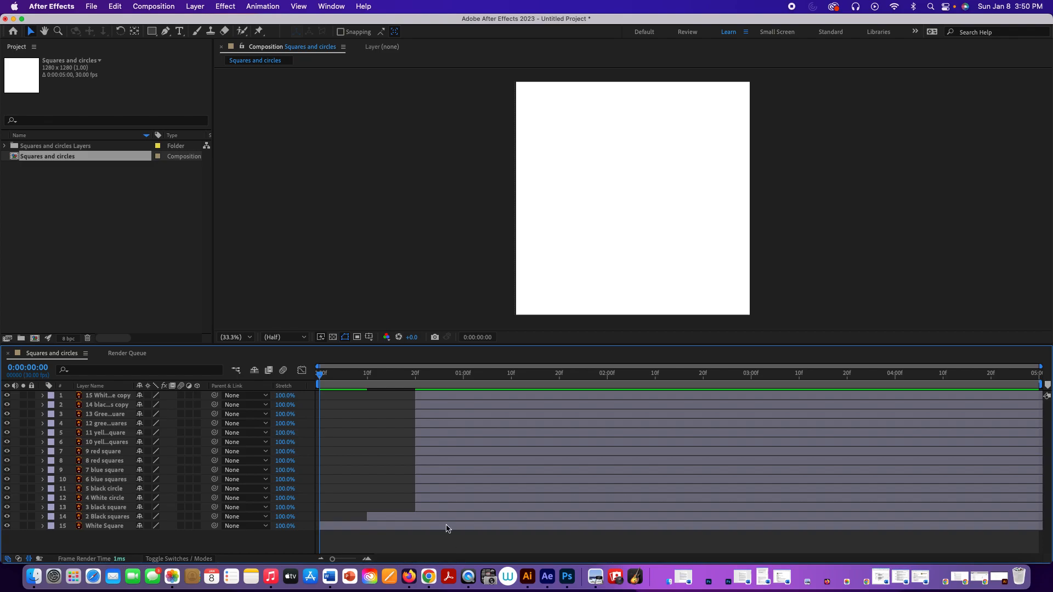
Trim the in points of layers 1 to 12, from 4 White circle up to the topmost layer, to 01:00f
{"action": "left_click", "coordinate": [440, 501]}
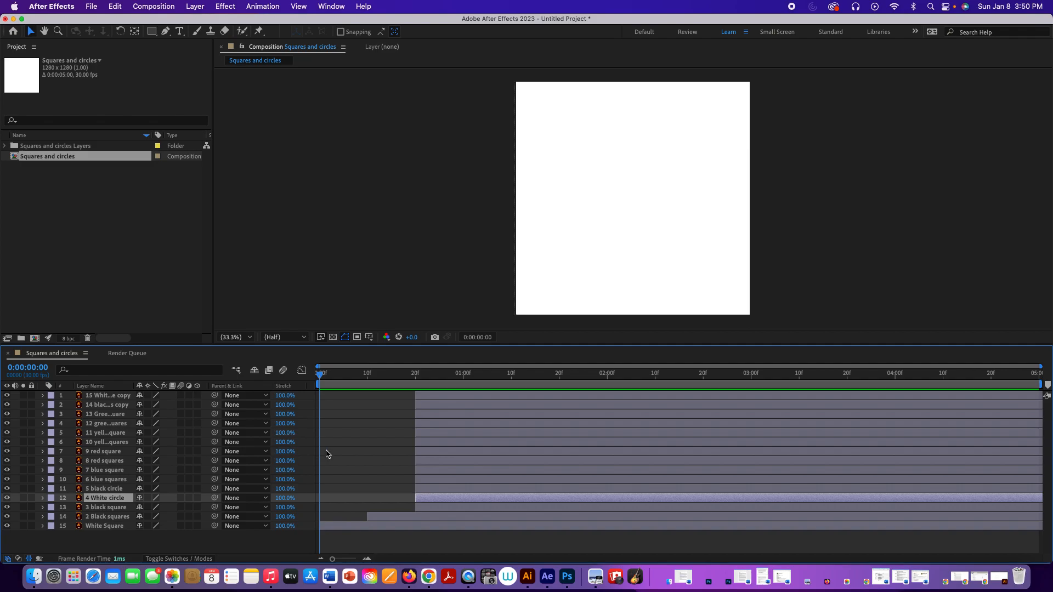
{"action": "left_click", "coordinate": [460, 395], "text": "shift"}
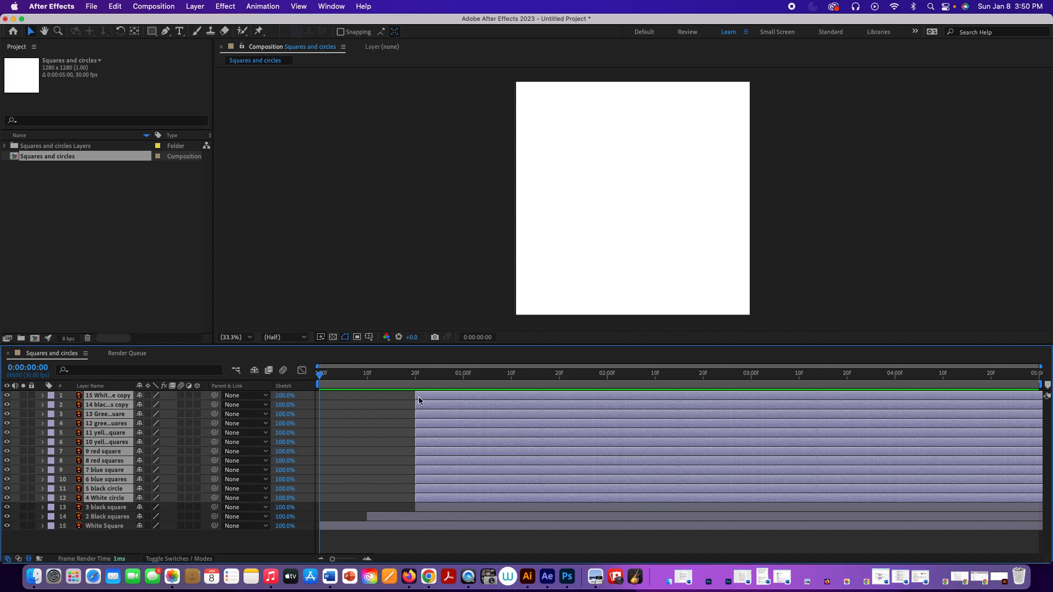
{"action": "left_click_drag", "start_coordinate": [417, 397], "coordinate": [463, 393]}
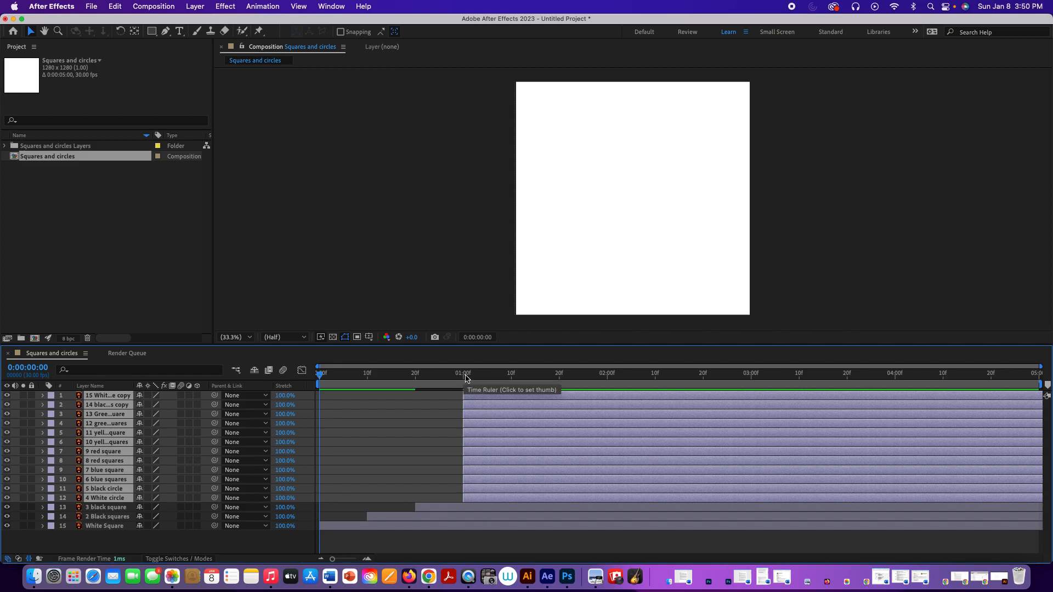
{"action": "left_click", "coordinate": [503, 543]}
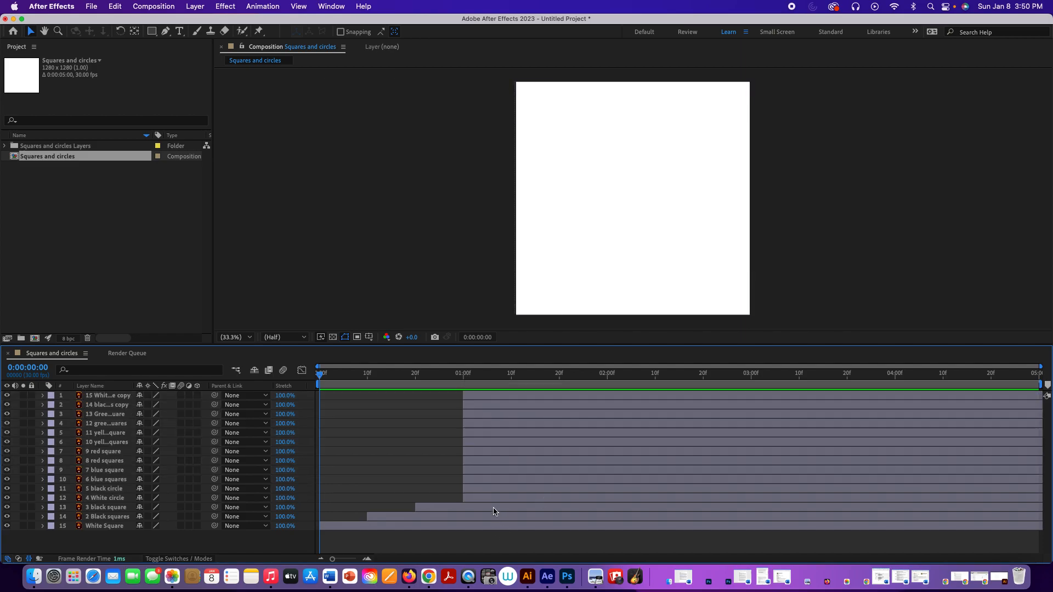
Trim the in points of layers 1 to 11, from 5 black circle up to the topmost layer, to 1 second 10 frames
{"action": "left_click", "coordinate": [490, 491]}
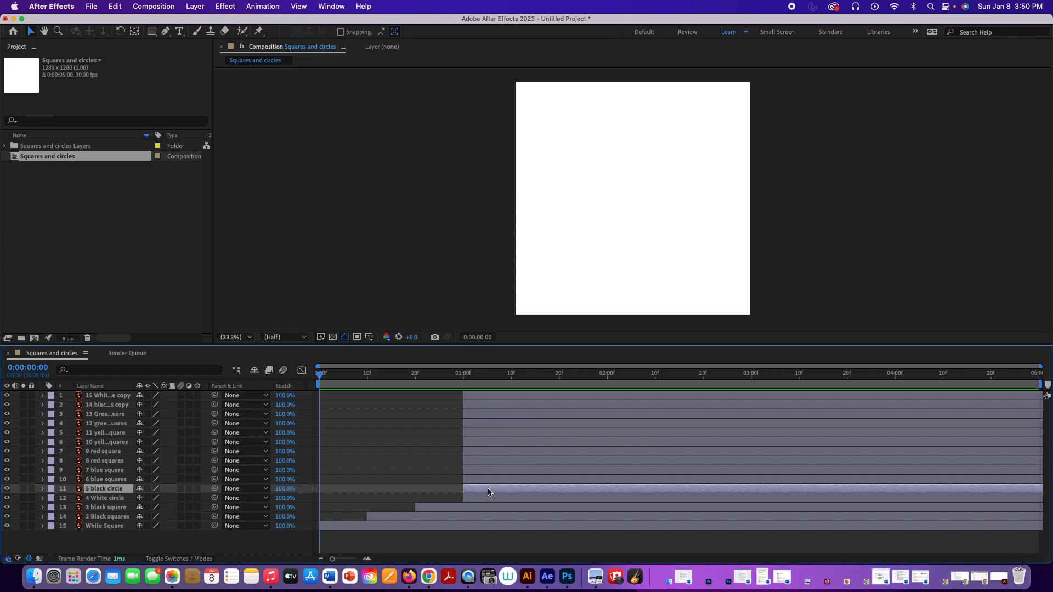
{"action": "left_click", "coordinate": [489, 396], "text": "shift"}
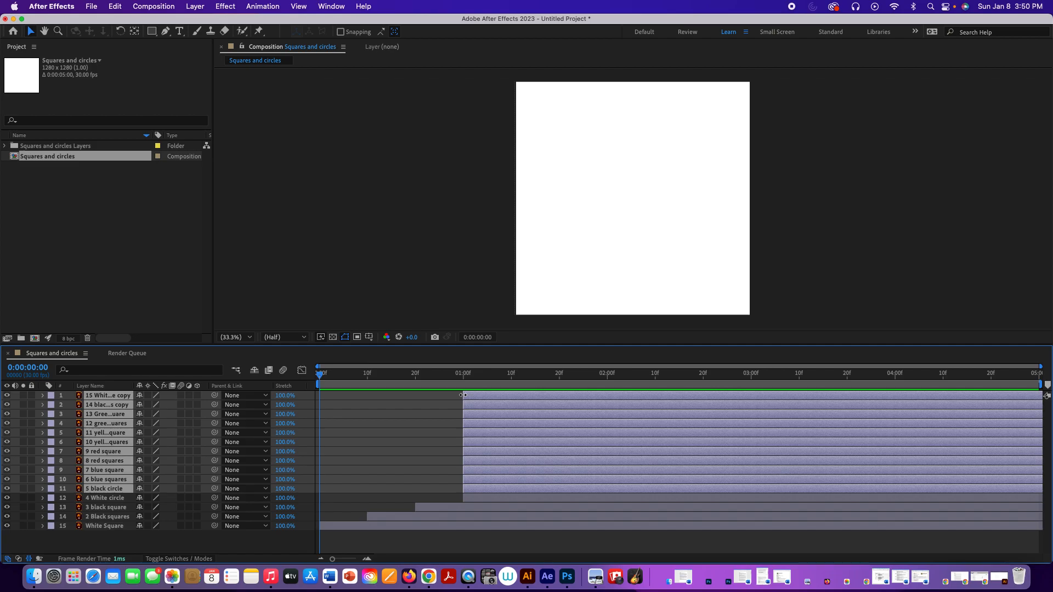
{"action": "left_click_drag", "start_coordinate": [463, 395], "coordinate": [513, 392]}
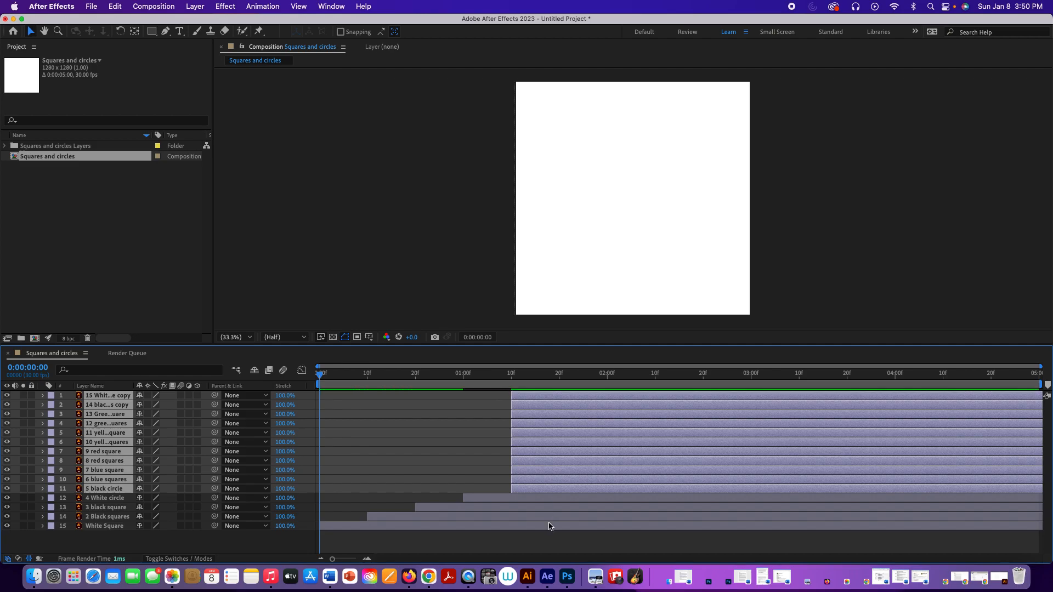
{"action": "left_click", "coordinate": [547, 544]}
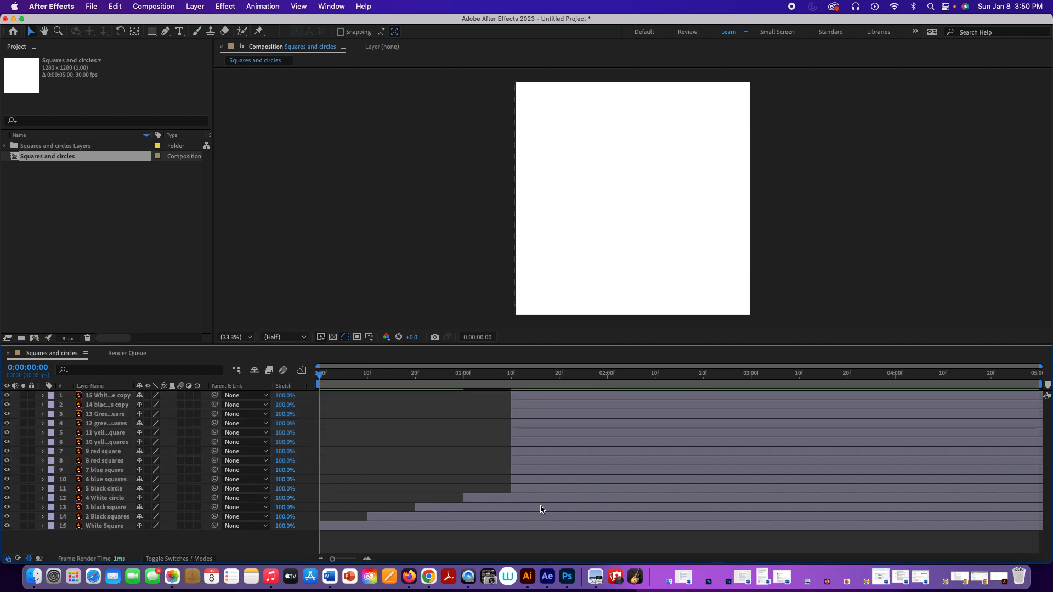
Trim the in points of layers 1 to 10, from 6 blue squares up to the topmost layer, to 1 second 20 frames
{"action": "left_click", "coordinate": [536, 483]}
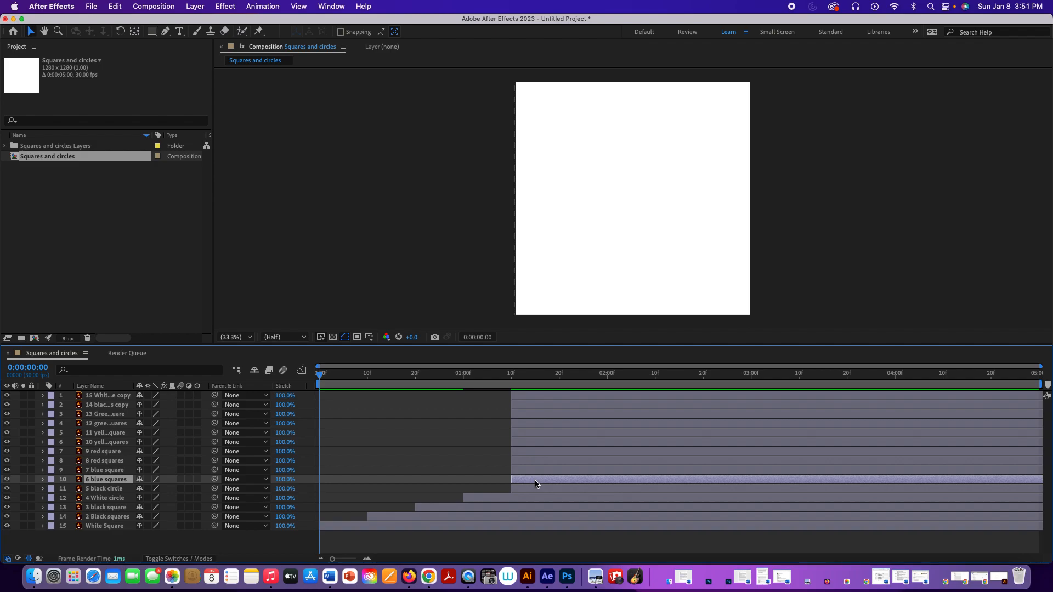
{"action": "left_click", "coordinate": [541, 398], "text": "shift"}
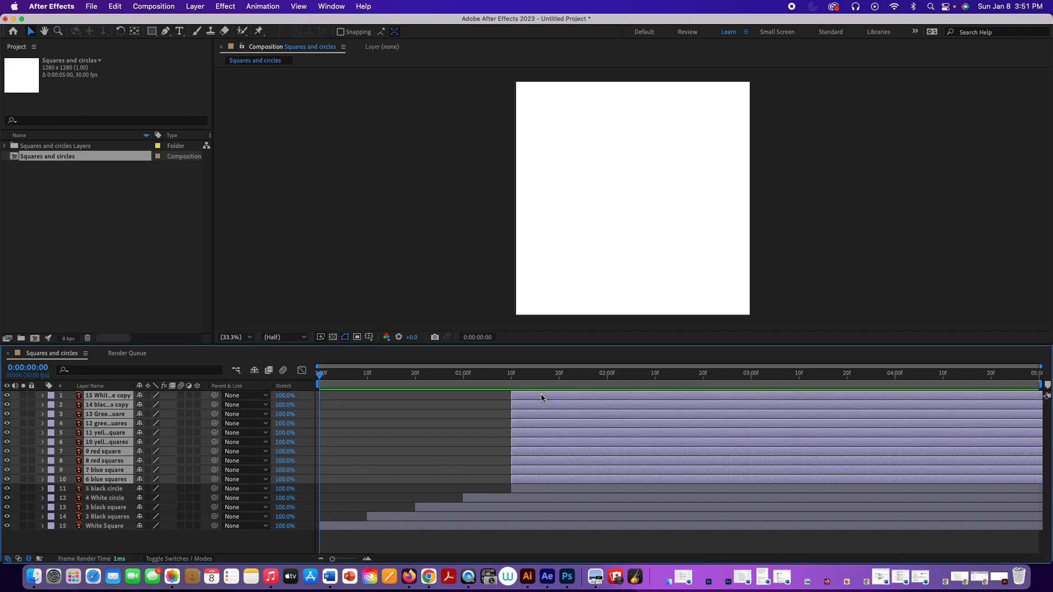
{"action": "left_click_drag", "start_coordinate": [512, 396], "coordinate": [558, 392]}
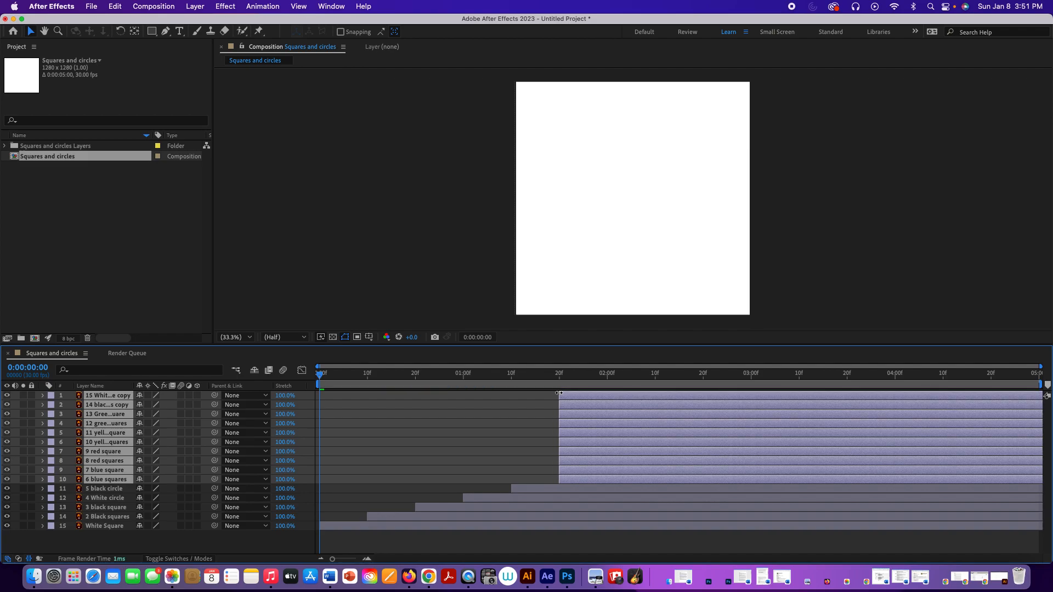
{"action": "left_click", "coordinate": [623, 545]}
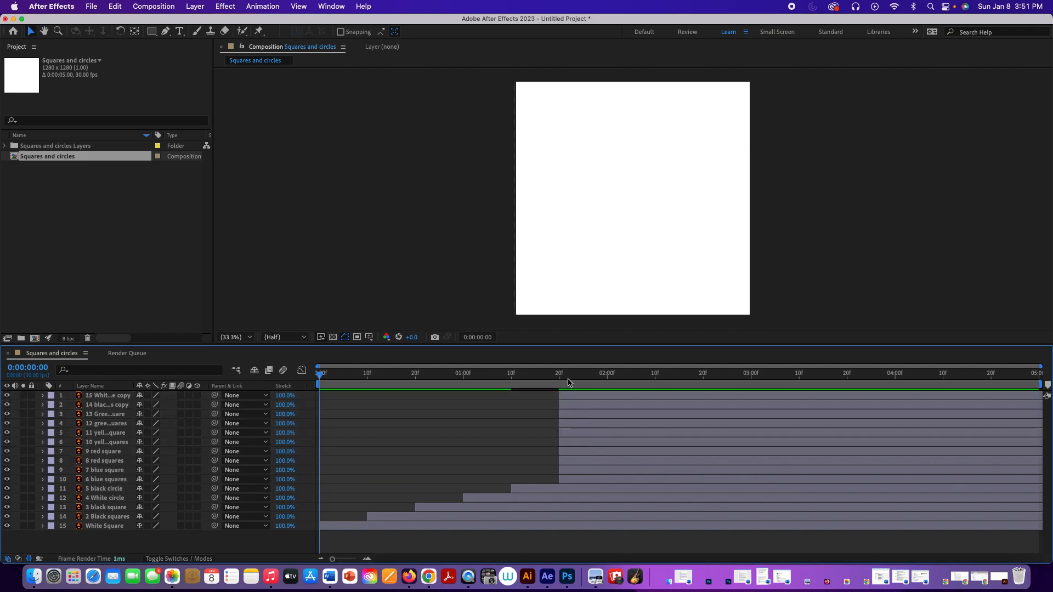
Trim the in points of layers 1 to 9, from the topmost layer down to 7 blue square, to 02:00f
{"action": "left_click", "coordinate": [579, 395]}
{"action": "left_click", "coordinate": [574, 474], "text": "shift"}
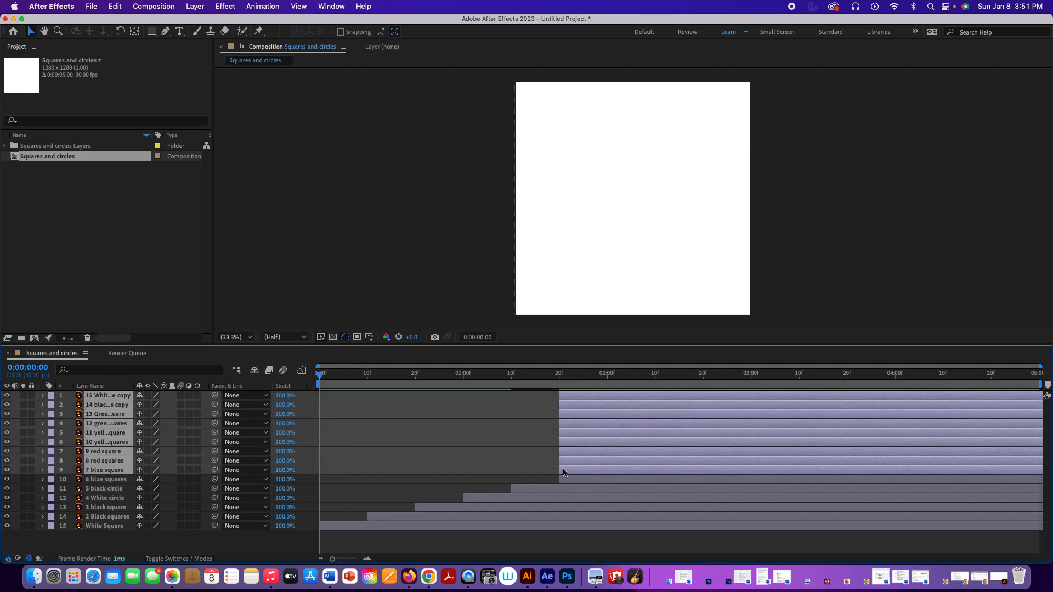
{"action": "left_click_drag", "start_coordinate": [561, 470], "coordinate": [608, 463]}
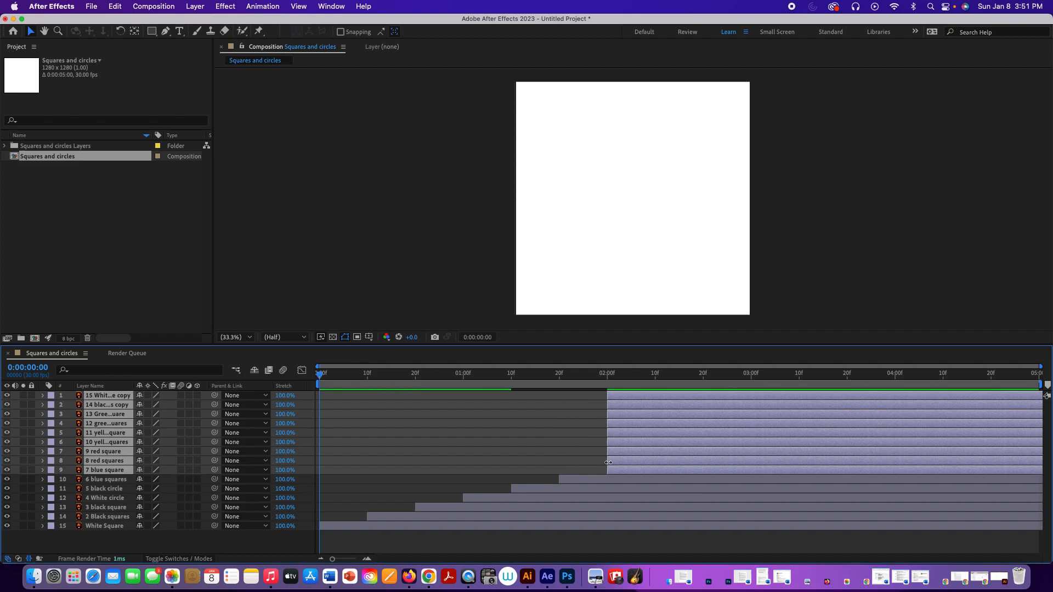
{"action": "left_click", "coordinate": [660, 541]}
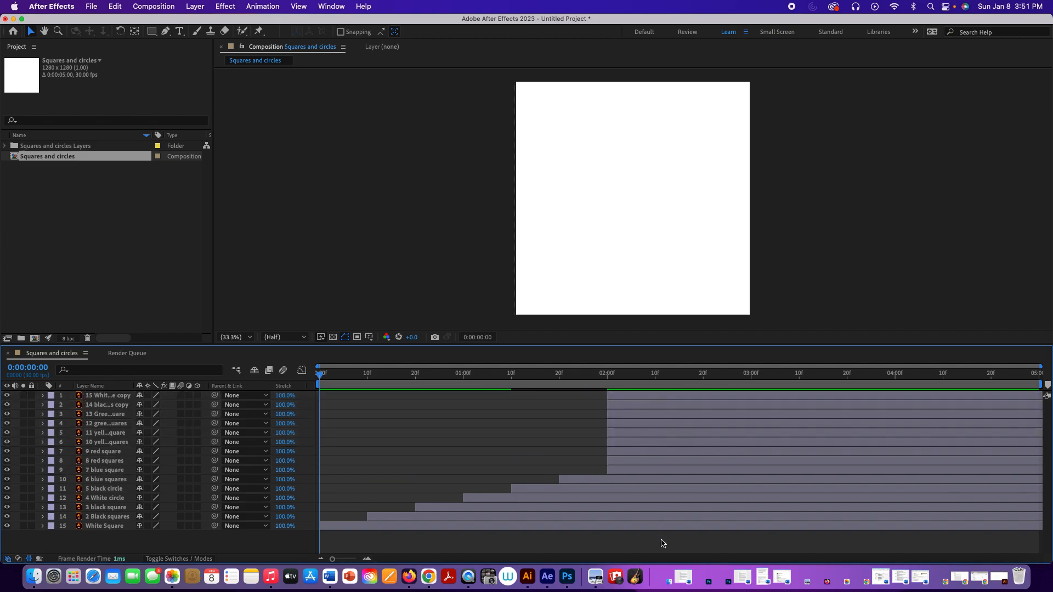
Trim the in points of layers 1 to 8, from the topmost layer down to 8 red squares, to 2 seconds 10 frames
{"action": "left_click", "coordinate": [646, 396]}
{"action": "left_click", "coordinate": [630, 460], "text": "shift"}
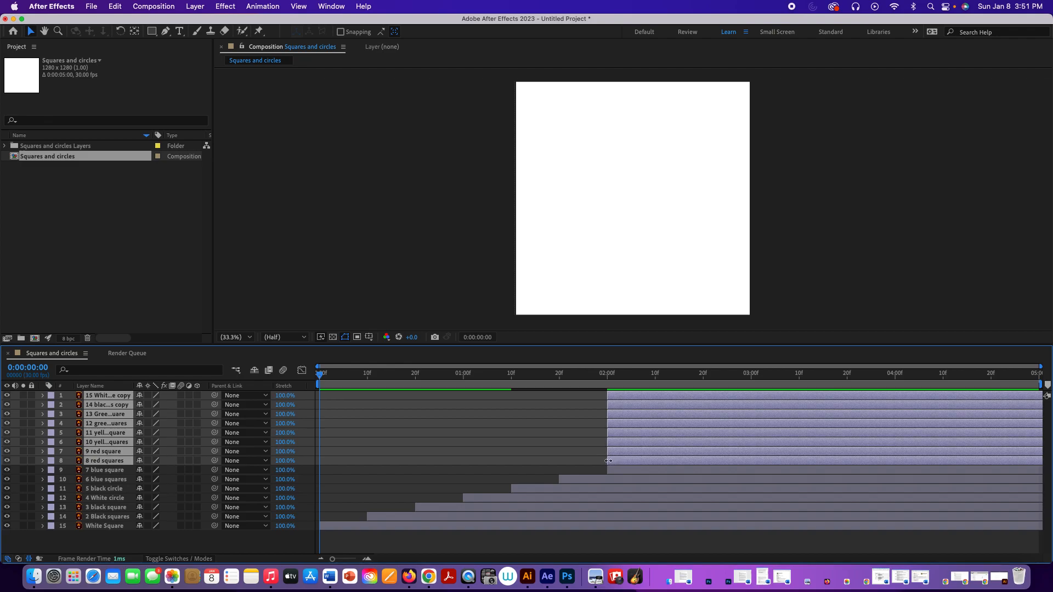
{"action": "left_click_drag", "start_coordinate": [607, 460], "coordinate": [655, 461]}
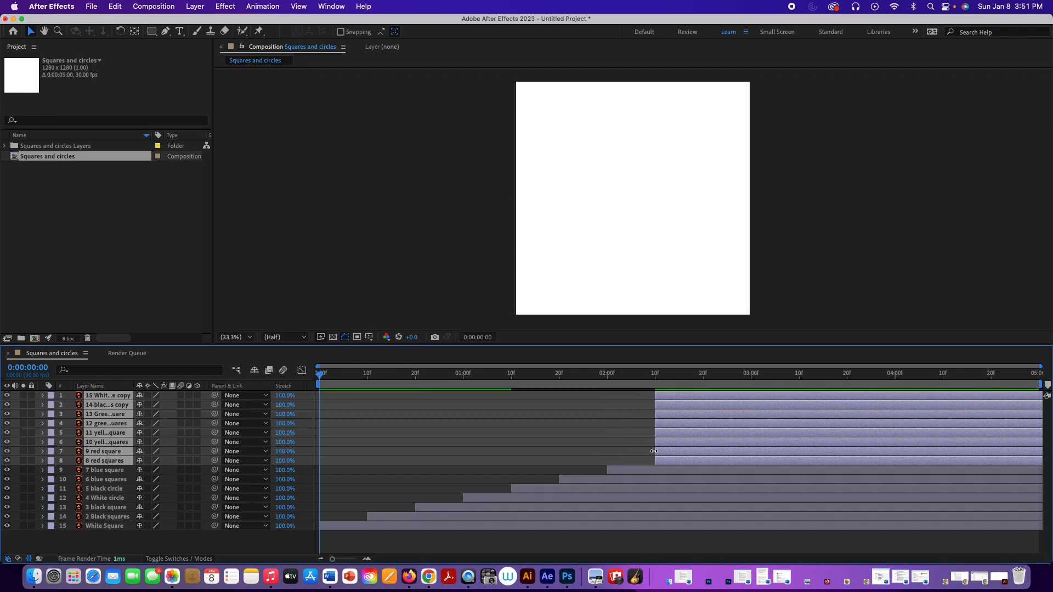
{"action": "left_click", "coordinate": [702, 541]}
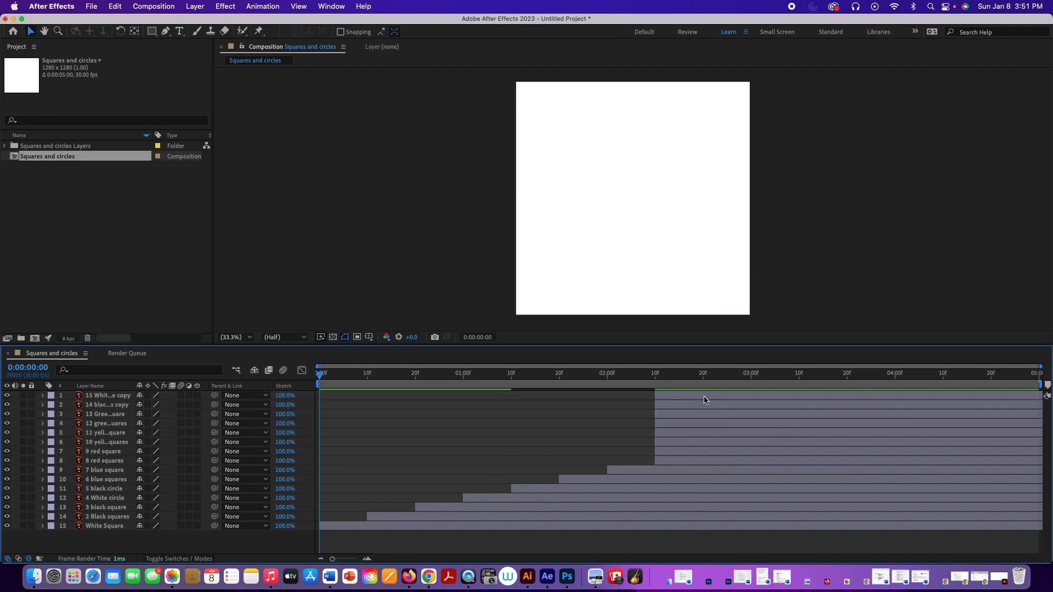
Trim the in points of layers 1 to 7, from the topmost layer down to 9 red square, to 2 seconds 20 frames
{"action": "left_click", "coordinate": [705, 396]}
{"action": "left_click", "coordinate": [686, 451], "text": "shift"}
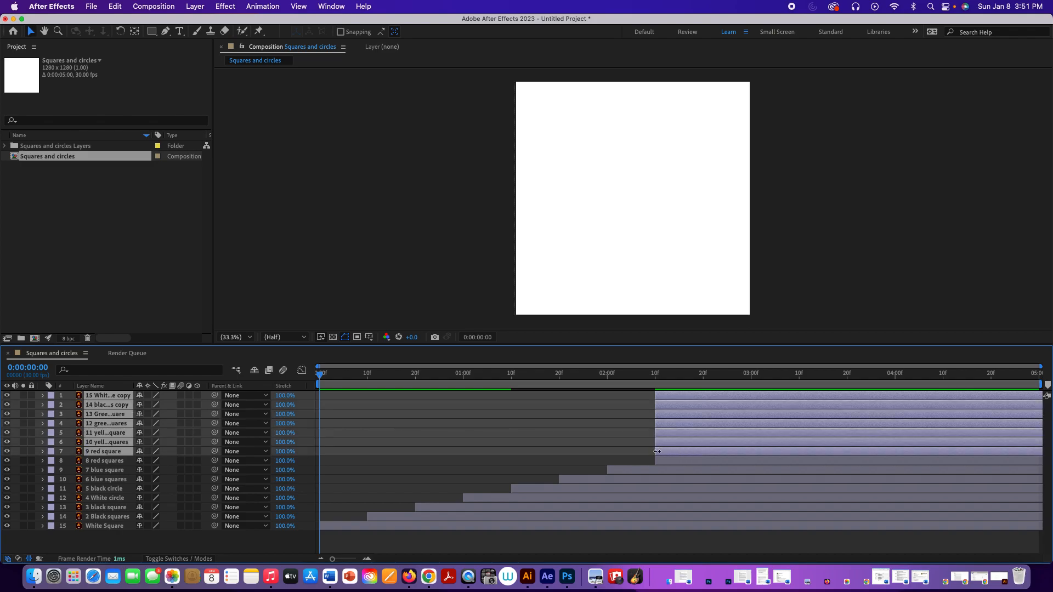
{"action": "left_click_drag", "start_coordinate": [656, 452], "coordinate": [703, 443]}
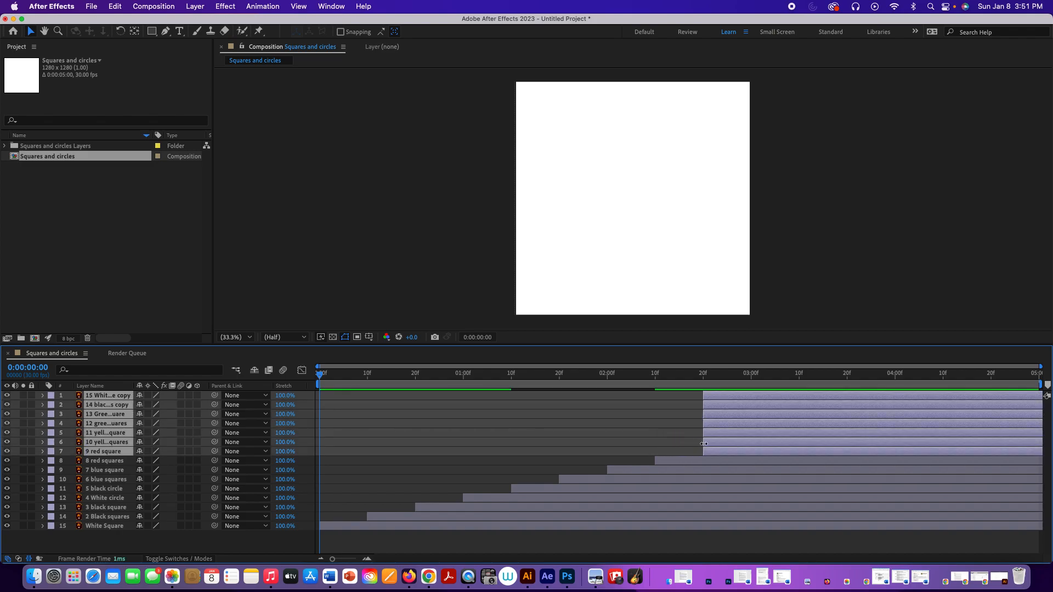
{"action": "left_click", "coordinate": [736, 546]}
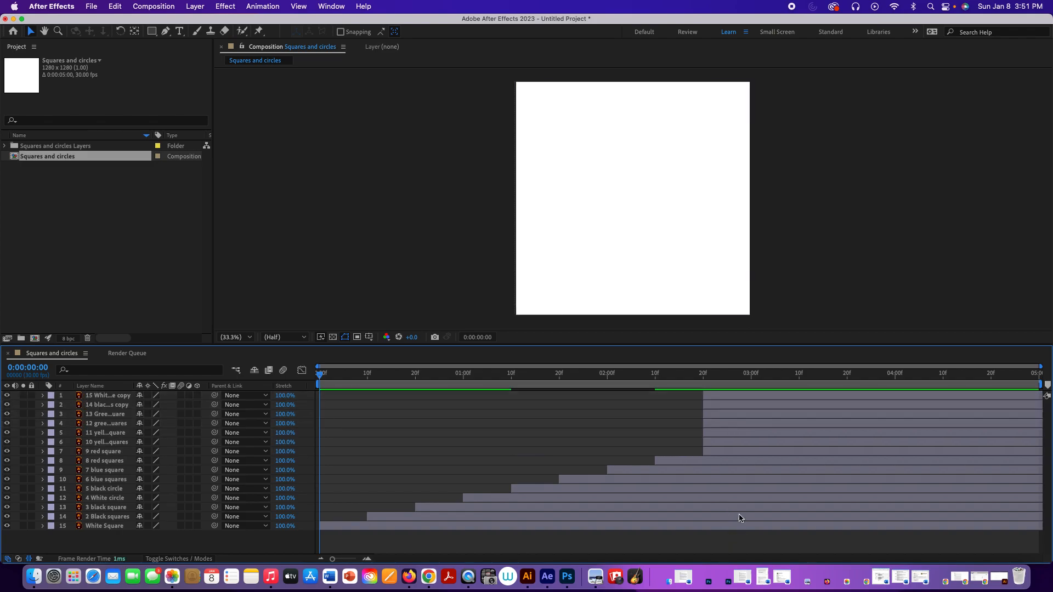
Trim the in points of layers 1 to 6 together to 03:00f
{"action": "left_click", "coordinate": [744, 397]}
{"action": "left_click", "coordinate": [730, 442], "text": "shift"}
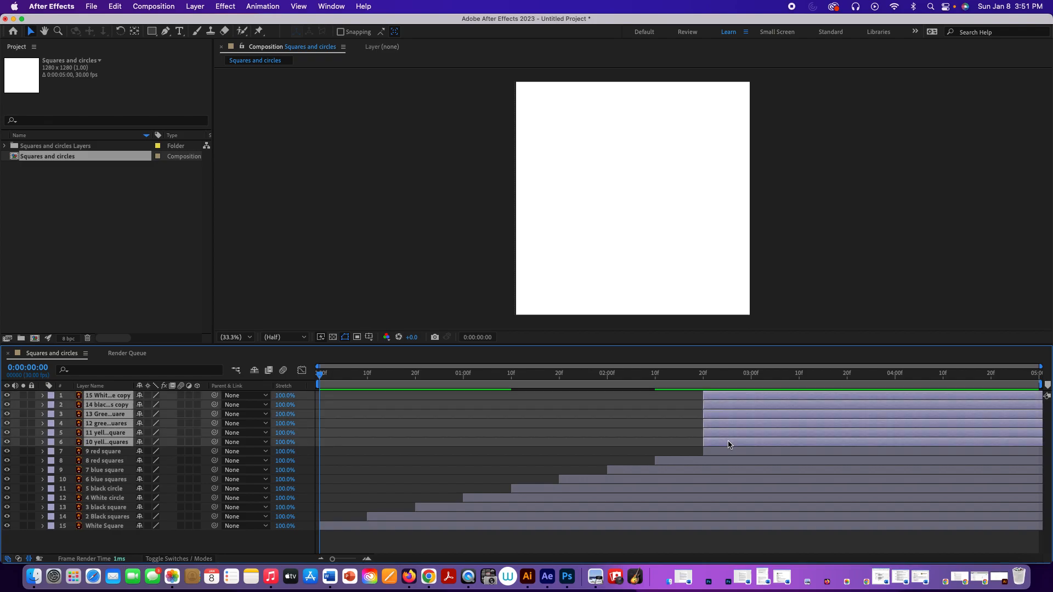
{"action": "left_click_drag", "start_coordinate": [704, 441], "coordinate": [749, 435]}
{"action": "left_click", "coordinate": [783, 544]}
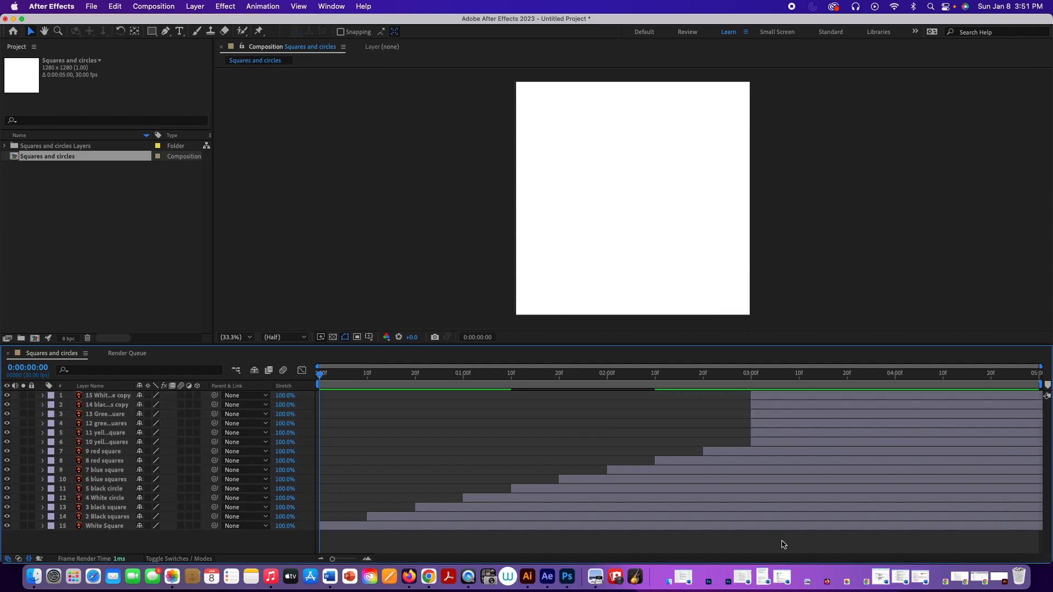
Trim the in points of layers 1 to 5, from the topmost layer down to 11 yellow square, to 3 seconds 10 frames
{"action": "left_click", "coordinate": [774, 396]}
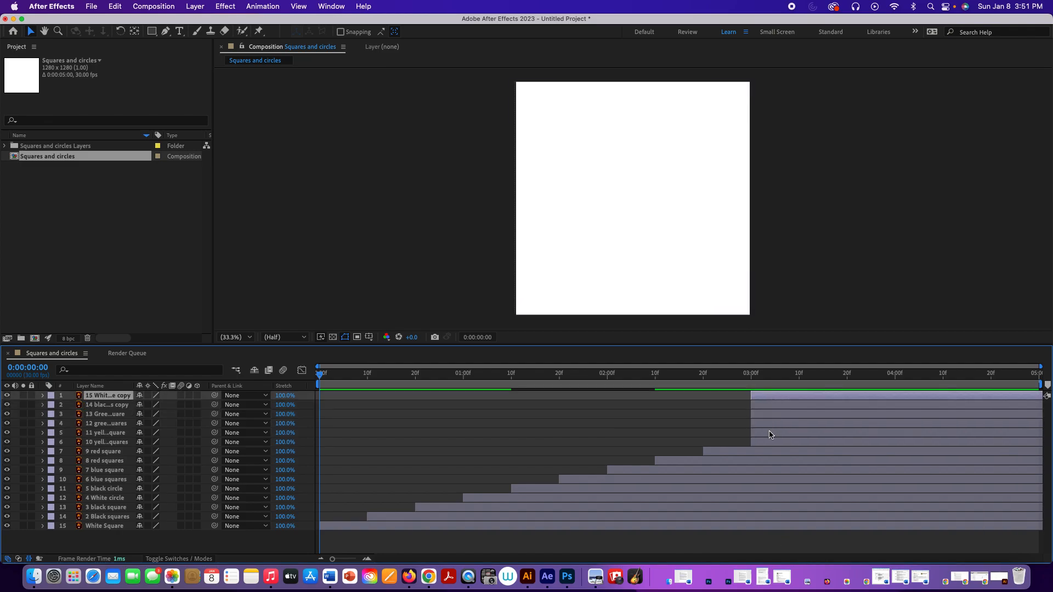
{"action": "left_click", "coordinate": [770, 435], "text": "shift"}
{"action": "left_click_drag", "start_coordinate": [751, 433], "coordinate": [800, 421]}
{"action": "left_click", "coordinate": [844, 544]}
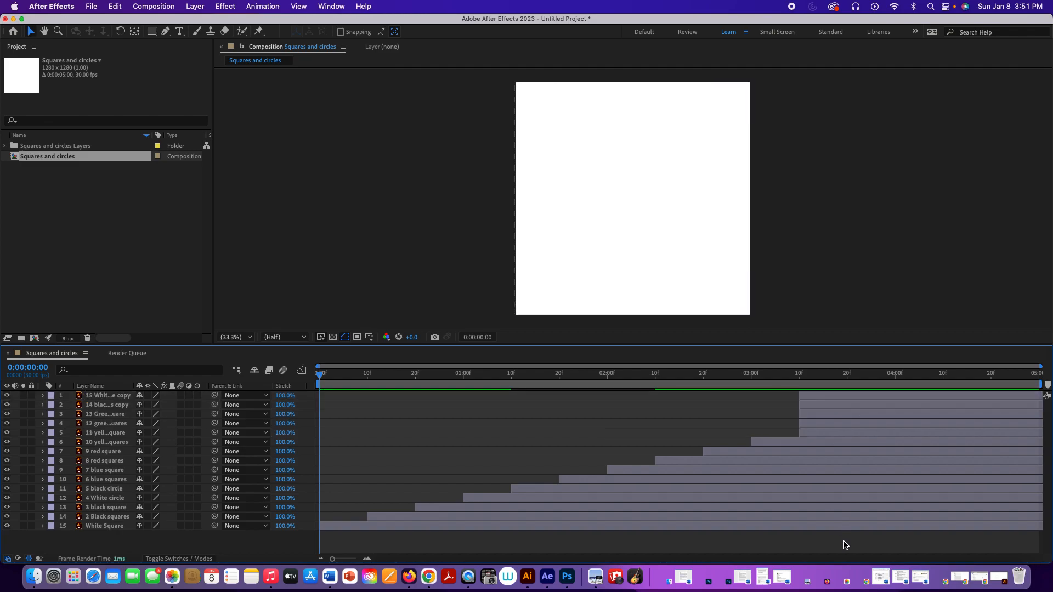
Trim the in points of layers 1 to 4, from the topmost layer down to 12 green squares, to 3 seconds 20 frames
{"action": "left_click", "coordinate": [850, 395]}
{"action": "left_click", "coordinate": [836, 425], "text": "shift"}
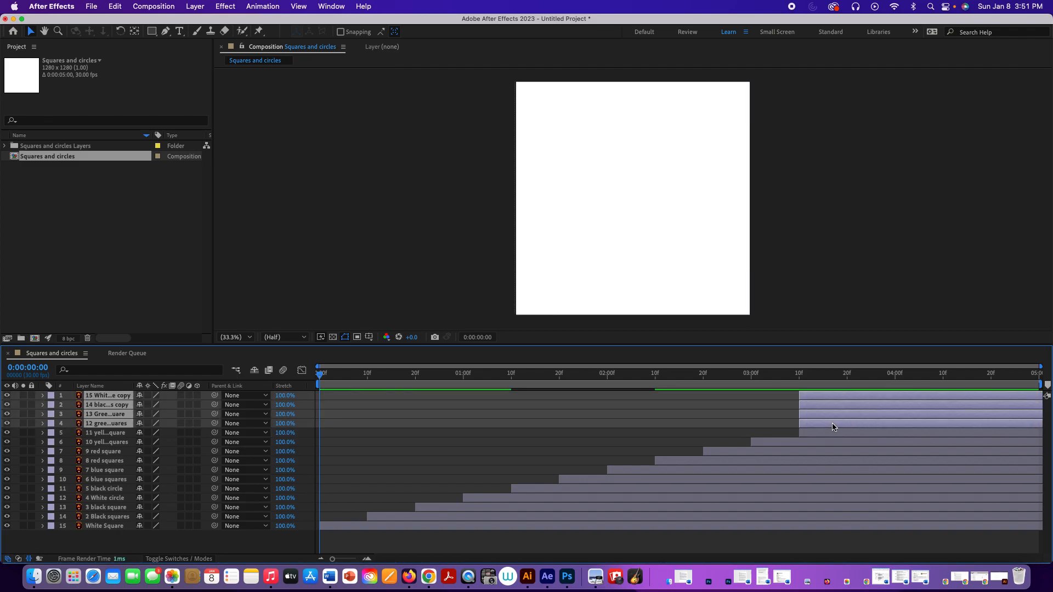
{"action": "left_click_drag", "start_coordinate": [800, 425], "coordinate": [847, 416]}
{"action": "left_click", "coordinate": [884, 541]}
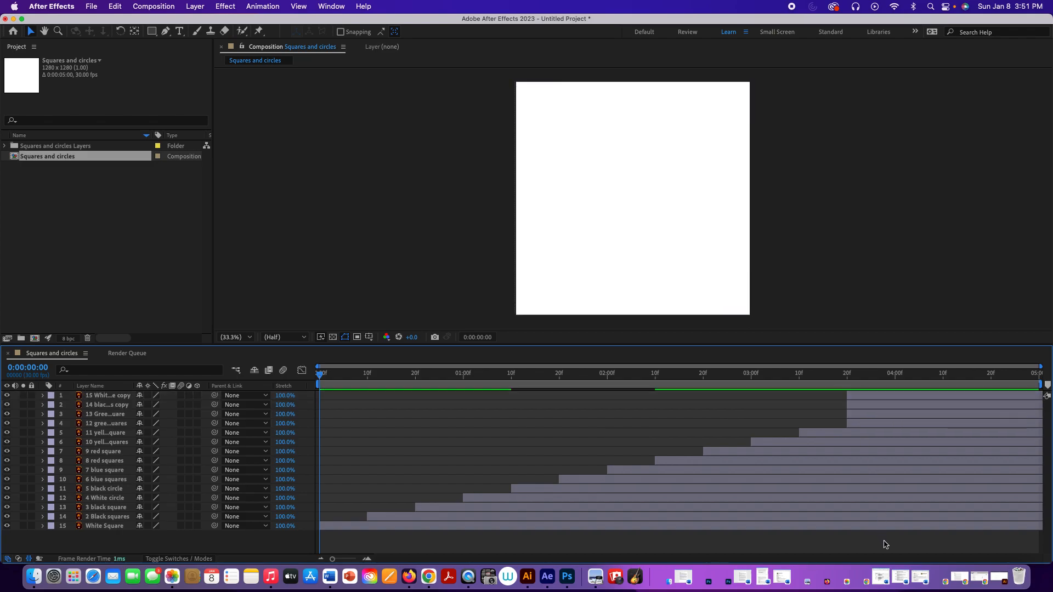
Trim the in points of layers 1 to 3, from the topmost layer down to 13 Green square, to 04:00f
{"action": "left_click", "coordinate": [889, 396]}
{"action": "left_click", "coordinate": [876, 416], "text": "shift"}
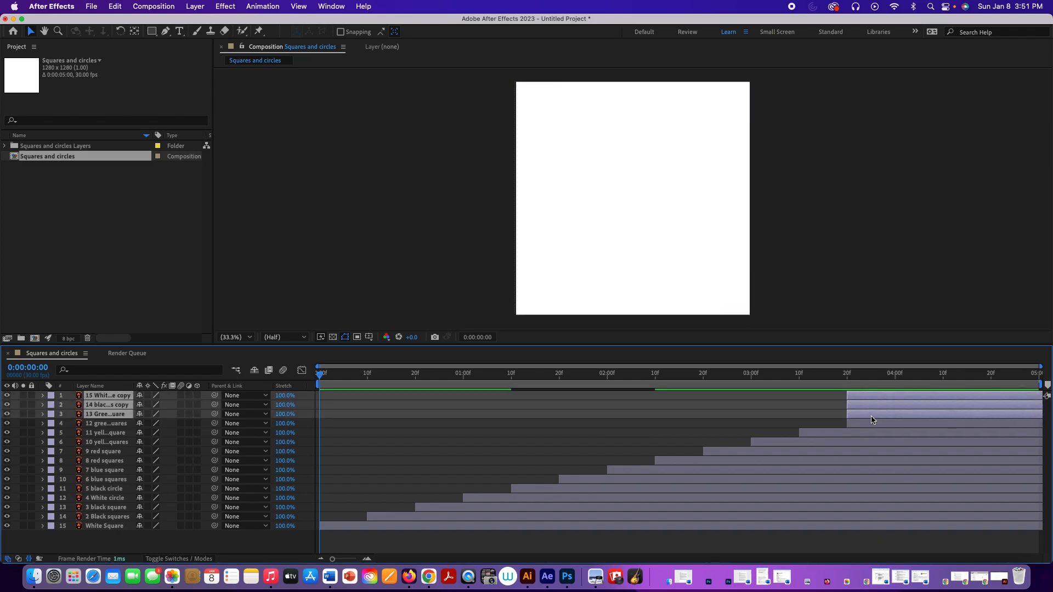
{"action": "left_click_drag", "start_coordinate": [848, 418], "coordinate": [895, 404]}
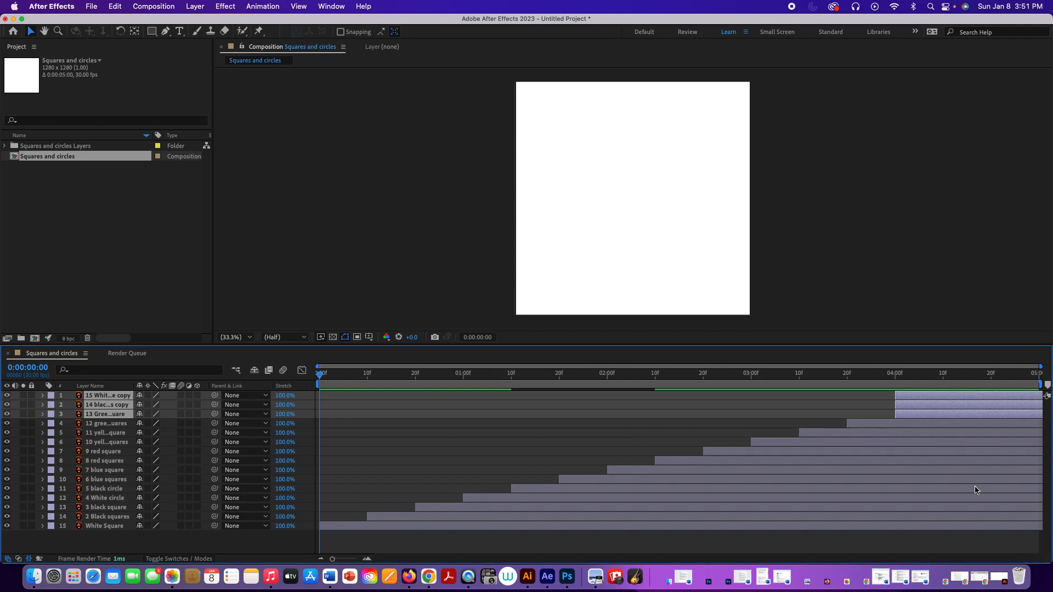
{"action": "left_click", "coordinate": [997, 536]}
Trim the in points of the two topmost layers together to 4 seconds 10 frames
{"action": "left_click", "coordinate": [952, 396]}
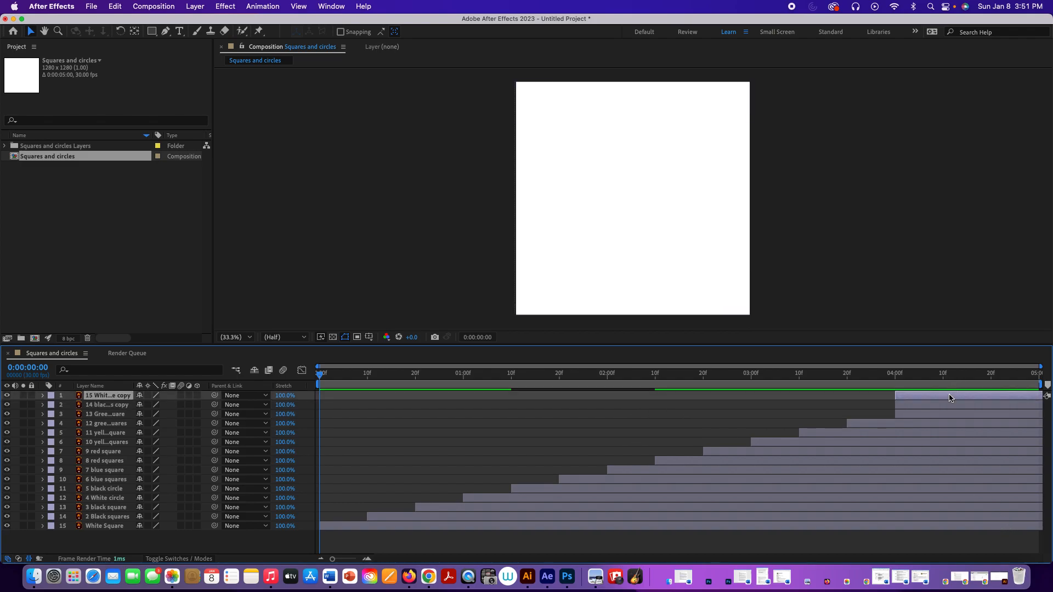
{"action": "left_click", "coordinate": [948, 408], "text": "shift"}
{"action": "left_click_drag", "start_coordinate": [895, 404], "coordinate": [942, 401]}
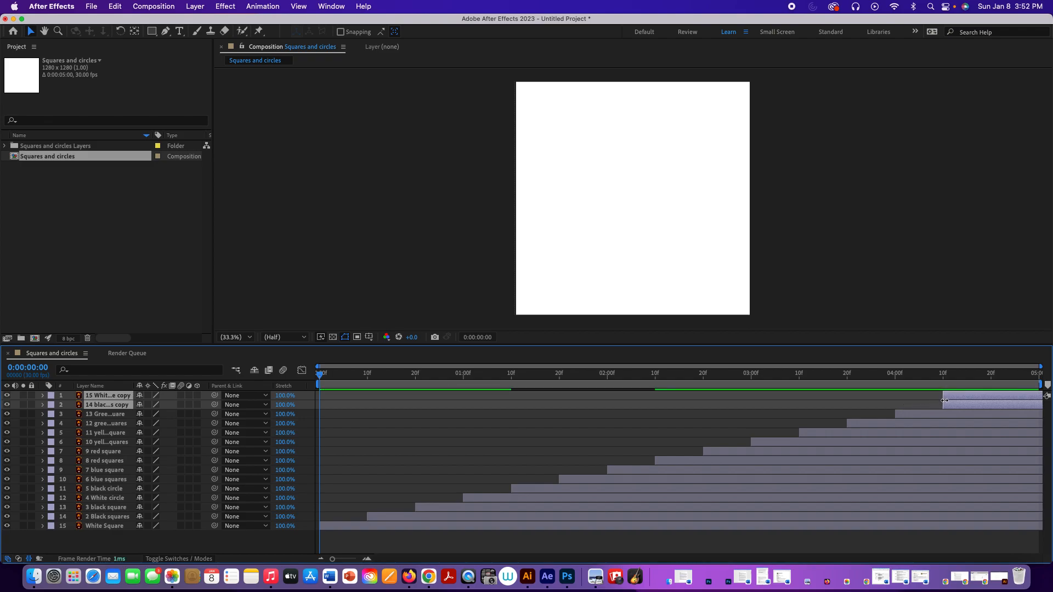
{"action": "left_click", "coordinate": [950, 538]}
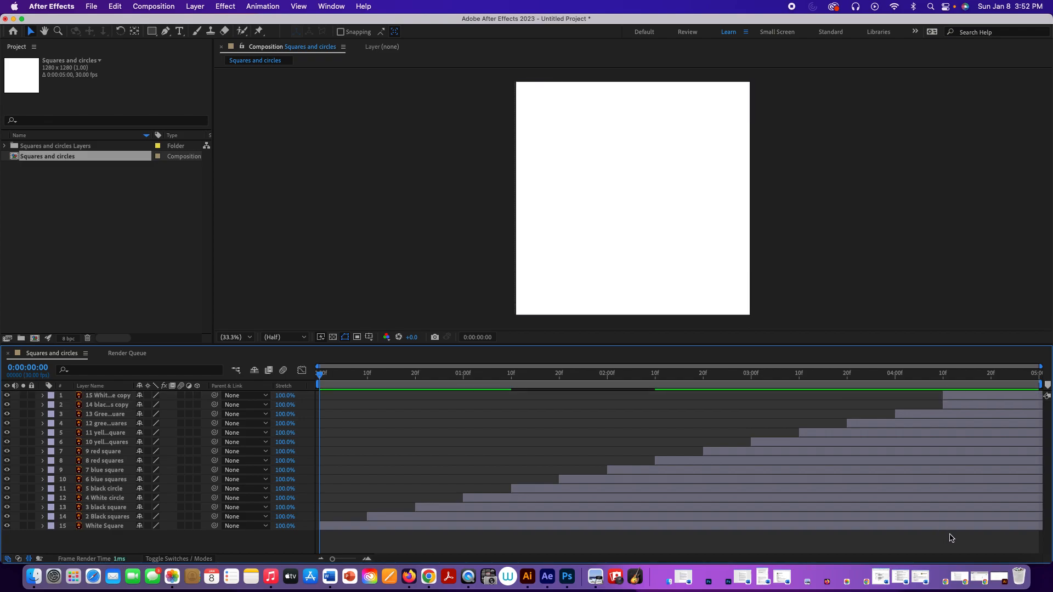
Trim the in point of the topmost layer alone to 4 seconds 20 frames and deselect it
{"action": "left_click", "coordinate": [960, 396]}
{"action": "left_click_drag", "start_coordinate": [943, 397], "coordinate": [990, 392]}
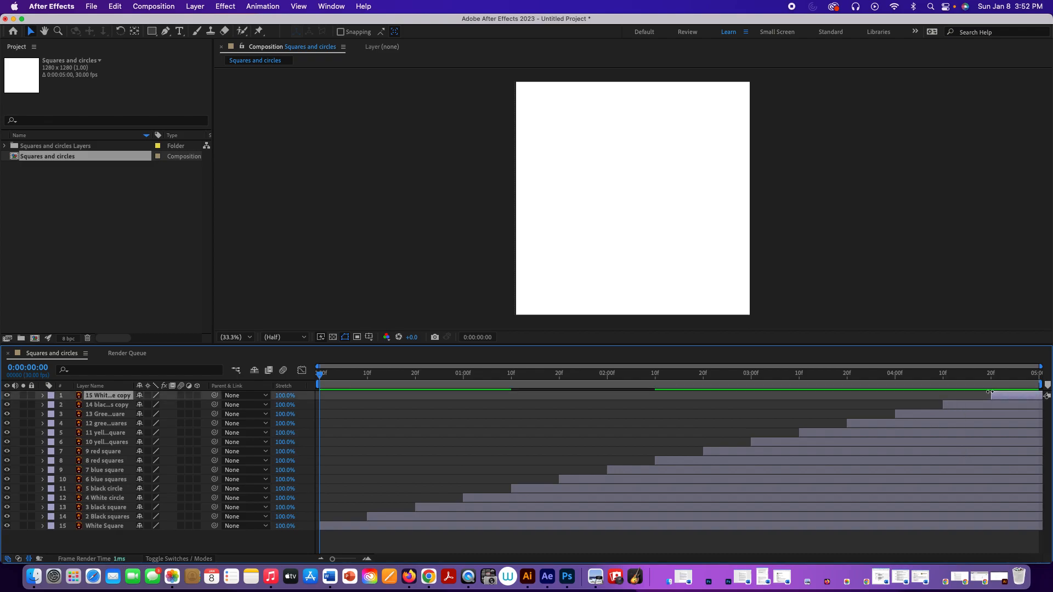
{"action": "left_click", "coordinate": [560, 548]}
Preview the staggered layer animation, stop playback, and return the playhead to 0:00:00:00
{"action": "key", "text": "space"}
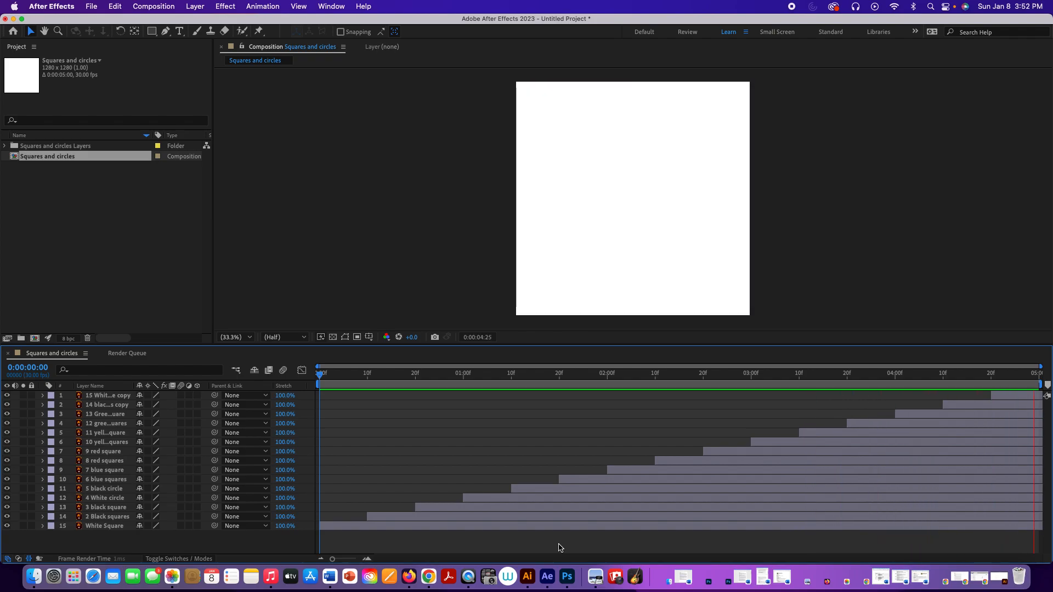
{"action": "key", "text": "space"}
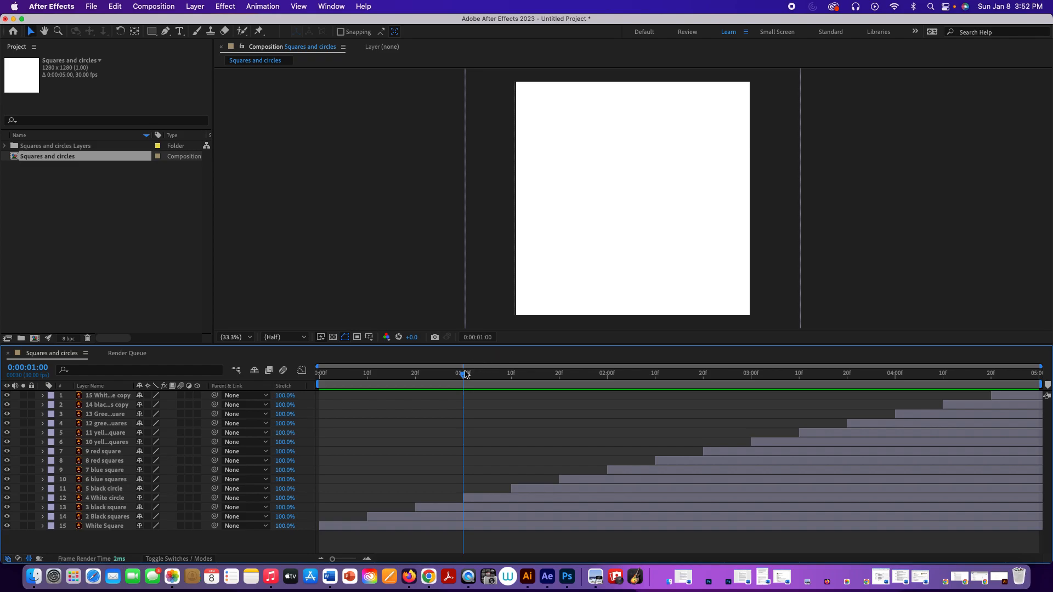
{"action": "left_click_drag", "start_coordinate": [463, 376], "coordinate": [310, 374]}
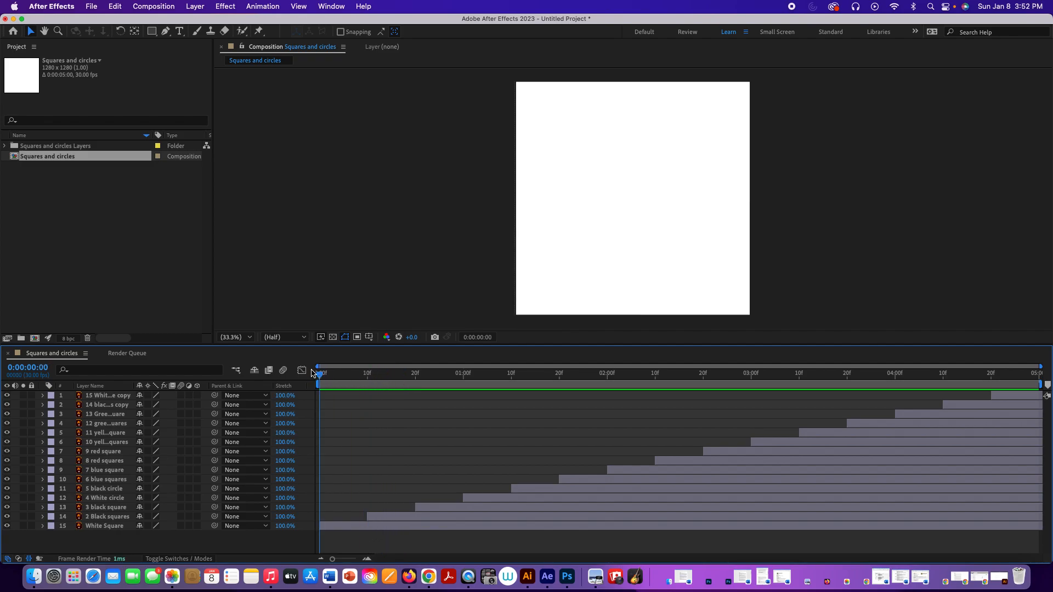
Examine the transform properties of the White Square and 2 Black squares layers, and collapse both layers again
{"action": "left_click", "coordinate": [112, 527]}
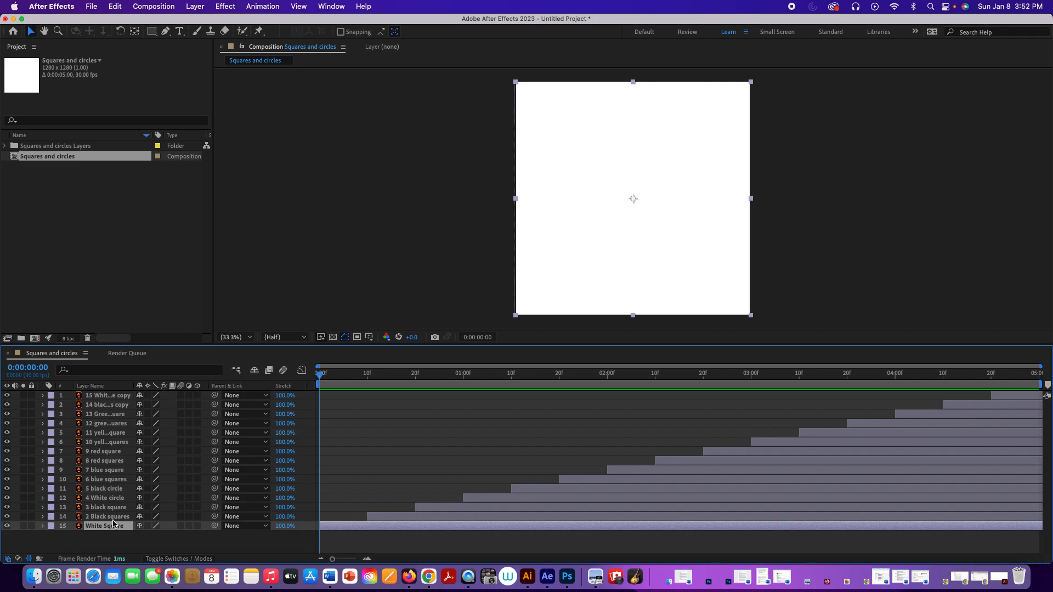
{"action": "key", "text": "s"}
{"action": "left_click", "coordinate": [44, 527]}
{"action": "left_click", "coordinate": [44, 526]}
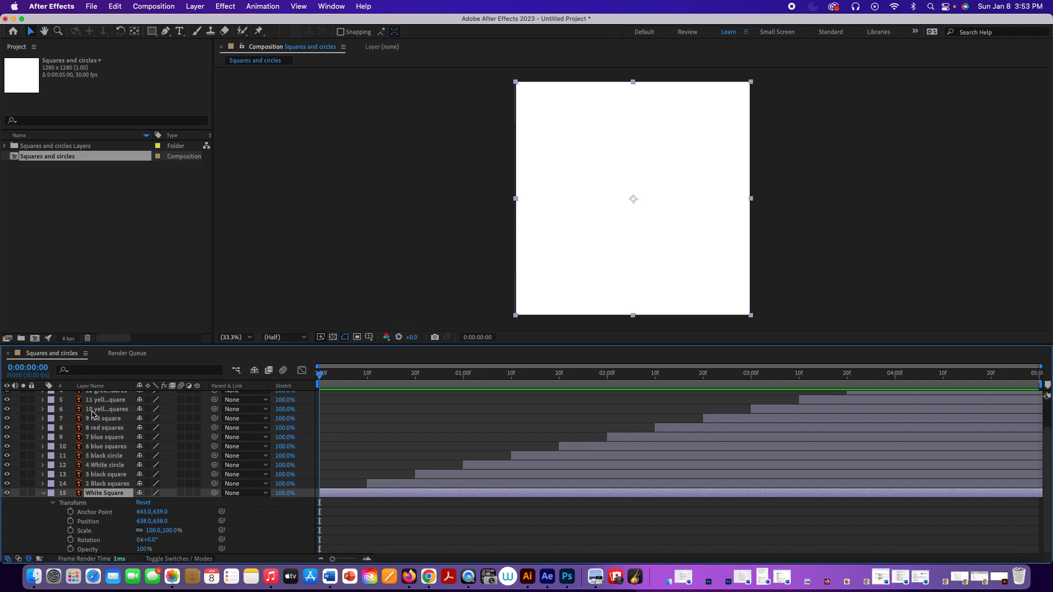
{"action": "left_click", "coordinate": [43, 484]}
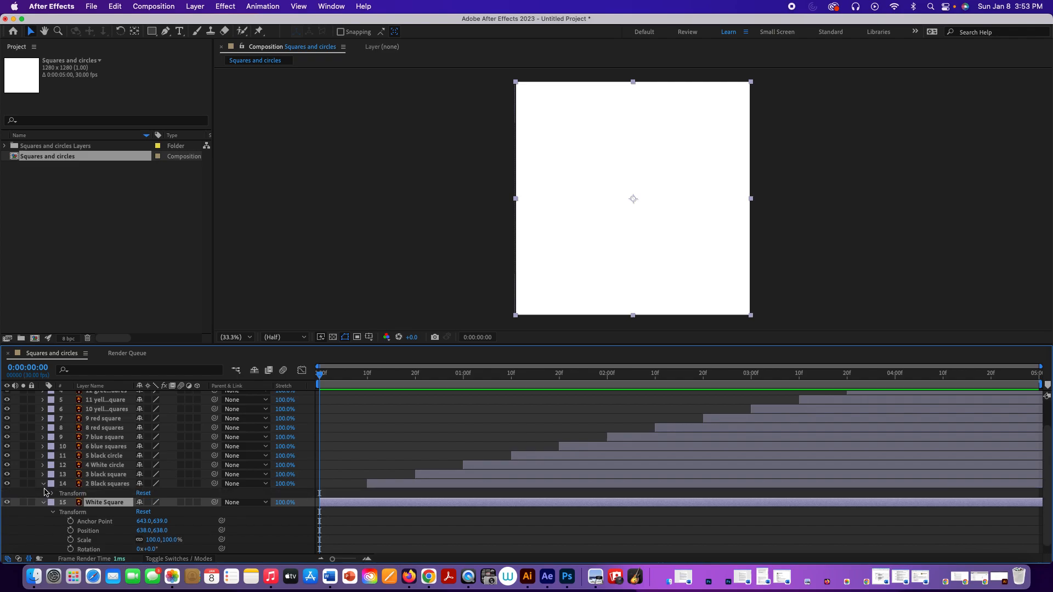
{"action": "left_click", "coordinate": [51, 494]}
{"action": "scroll", "coordinate": [91, 470], "scroll_direction": "down", "scroll_amount": 2}
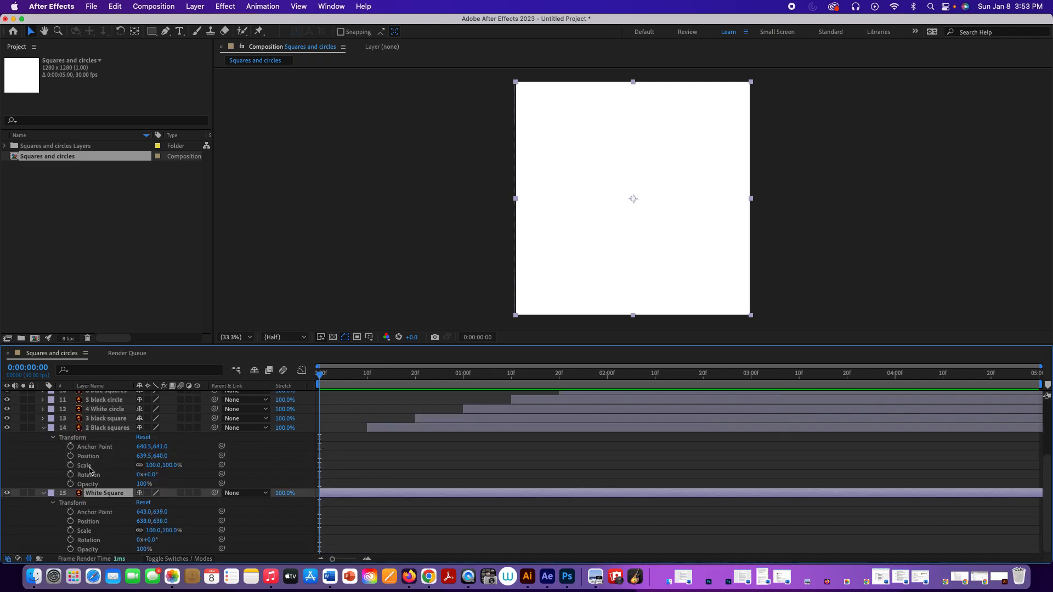
{"action": "scroll", "coordinate": [90, 470], "scroll_direction": "up", "scroll_amount": 3}
{"action": "scroll", "coordinate": [91, 470], "scroll_direction": "down", "scroll_amount": 3}
{"action": "scroll", "coordinate": [91, 470], "scroll_direction": "up", "scroll_amount": 3}
{"action": "scroll", "coordinate": [91, 470], "scroll_direction": "down", "scroll_amount": 3}
{"action": "left_click", "coordinate": [44, 493]}
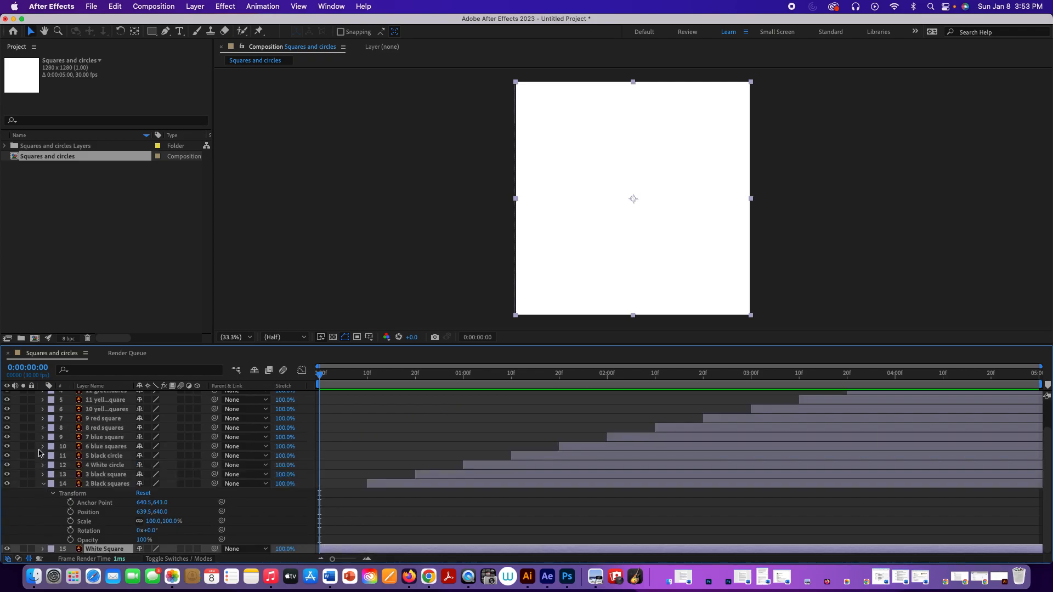
{"action": "left_click", "coordinate": [44, 483]}
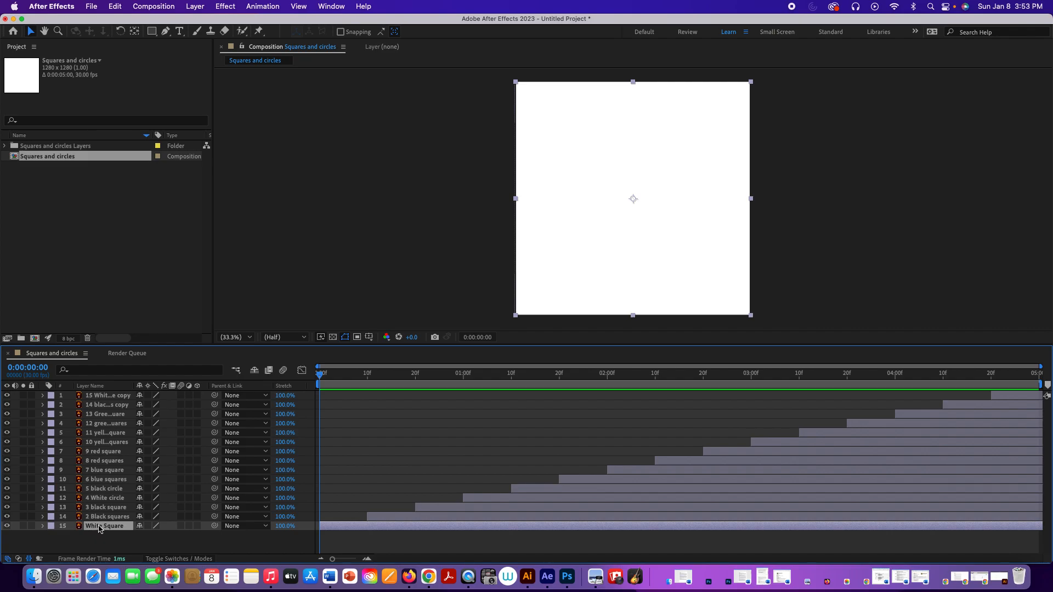
Add a 100% Scale keyframe to the White Square layer at 0:00:00:10 and return the playhead to 0:00:00:00
{"action": "key", "text": "s"}
{"action": "left_click_drag", "start_coordinate": [322, 378], "coordinate": [369, 381]}
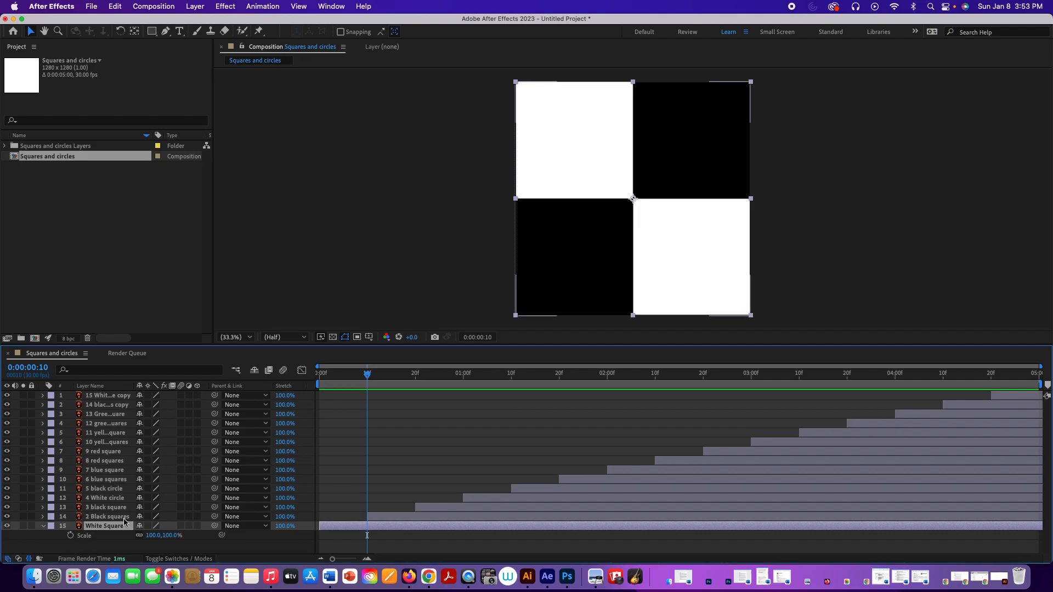
{"action": "left_click", "coordinate": [70, 536]}
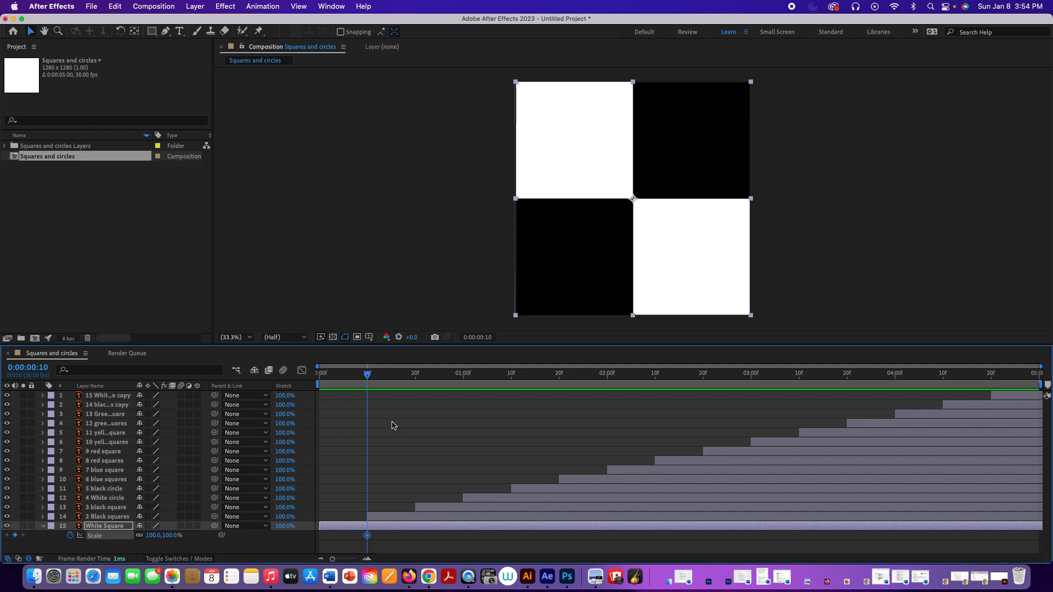
{"action": "left_click_drag", "start_coordinate": [369, 376], "coordinate": [315, 387]}
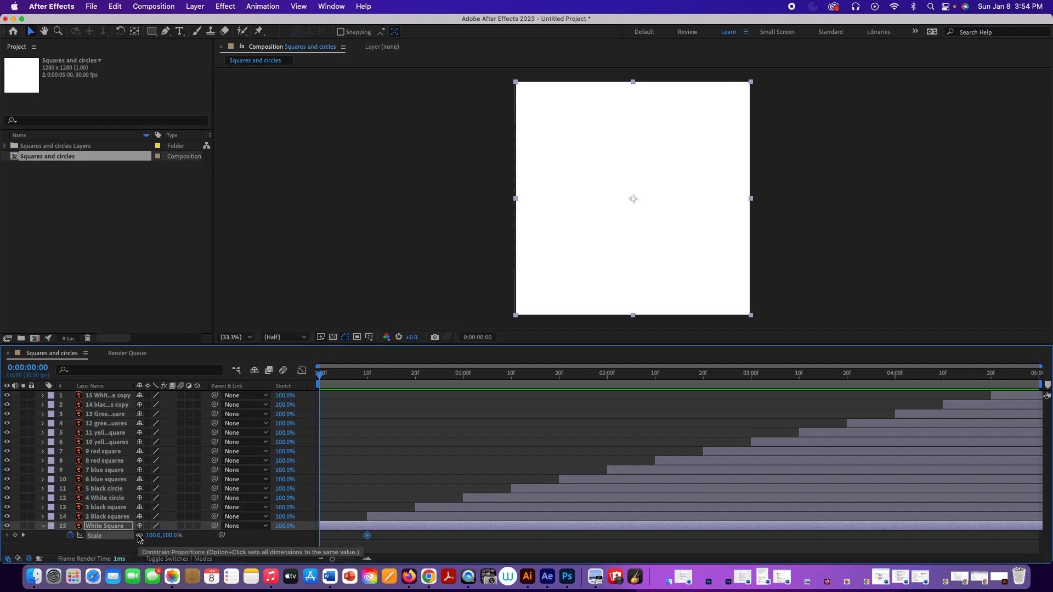
Try shrinking only the White Square's width to 2% with unconstrained proportions at 0:00:00:00, and revert the scale change
{"action": "left_click", "coordinate": [139, 536]}
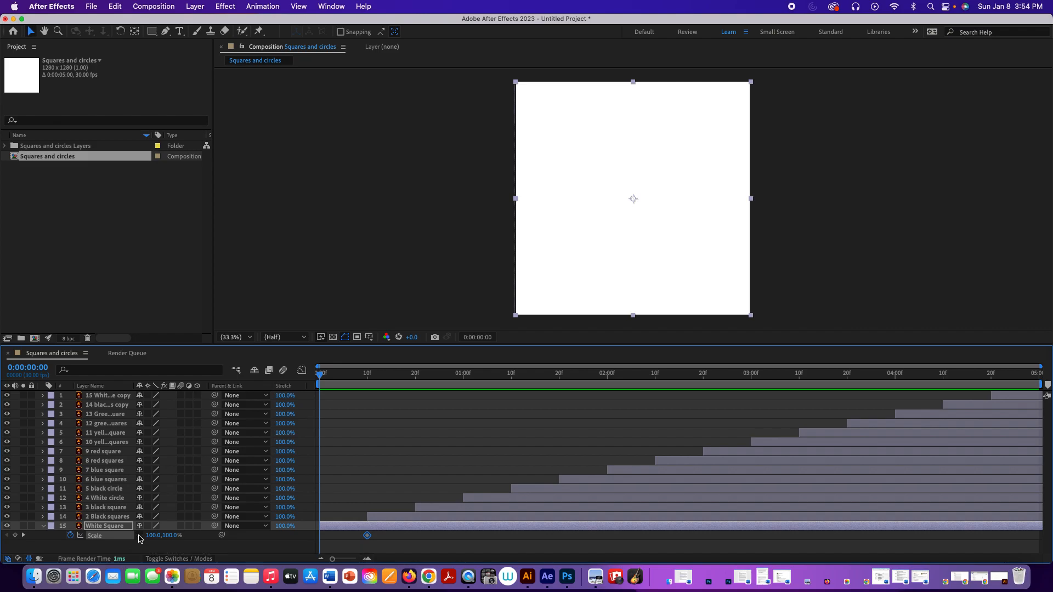
{"action": "left_click_drag", "start_coordinate": [149, 536], "coordinate": [94, 538]}
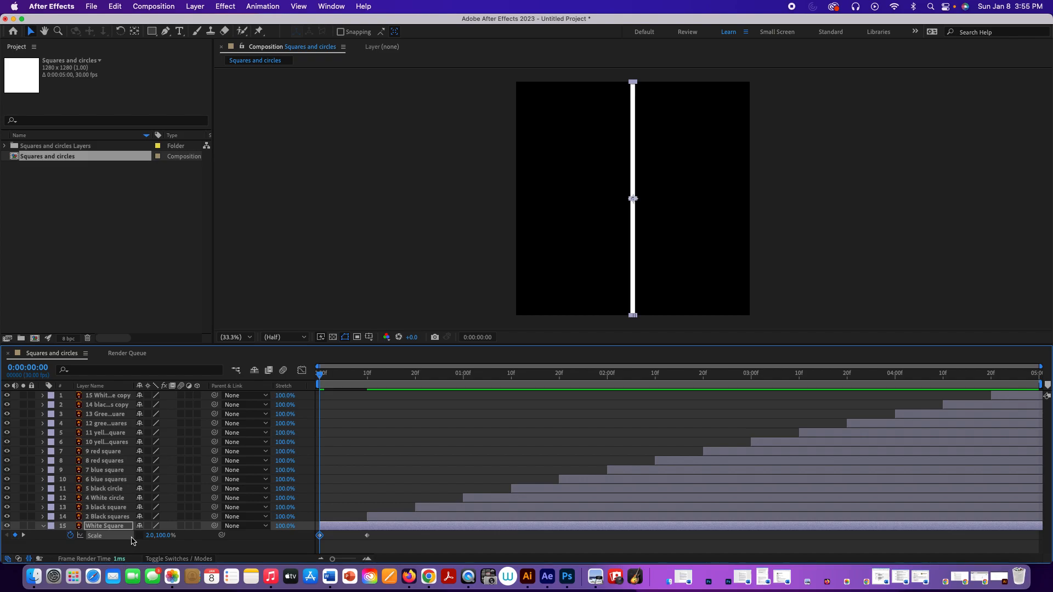
{"action": "key", "text": "Delete"}
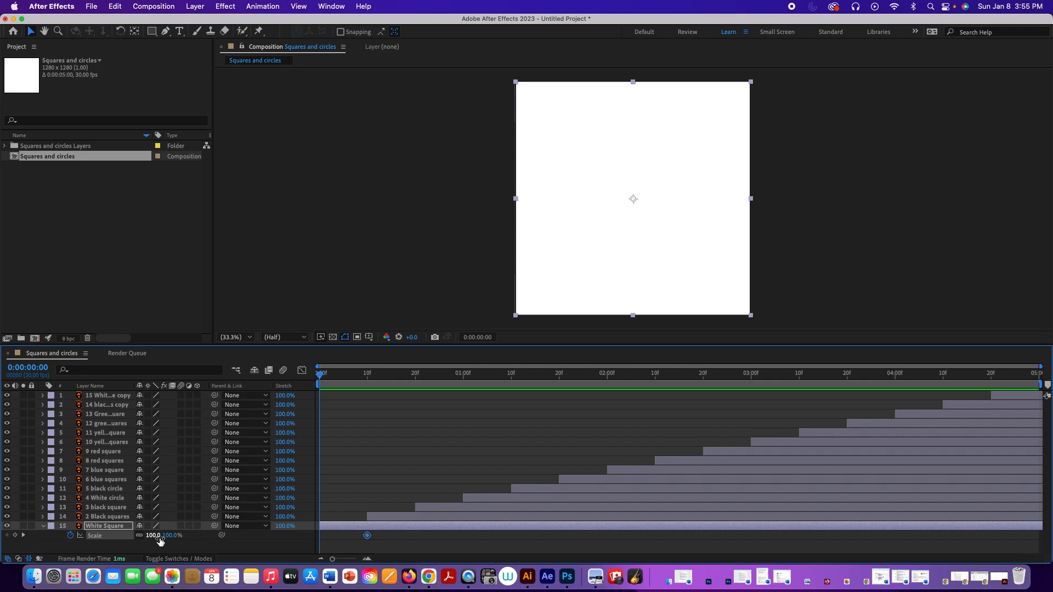
Set the White Square's scale to 0% in both dimensions at 0:00:00:00 and move the playhead to 0:00:00:10
{"action": "left_click_drag", "start_coordinate": [159, 537], "coordinate": [104, 537]}
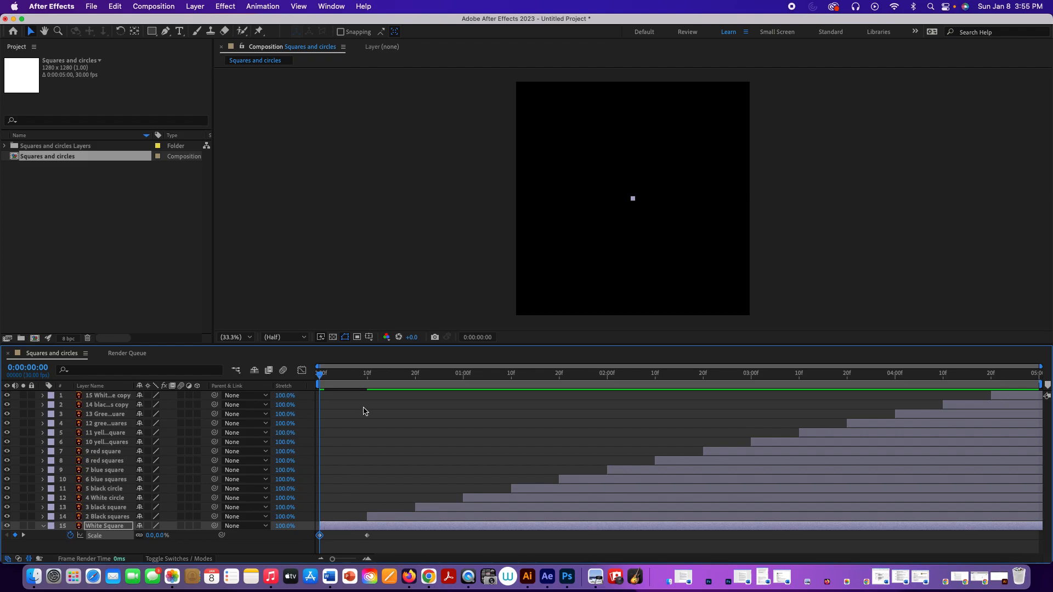
{"action": "left_click", "coordinate": [329, 378]}
{"action": "left_click_drag", "start_coordinate": [329, 379], "coordinate": [368, 393]}
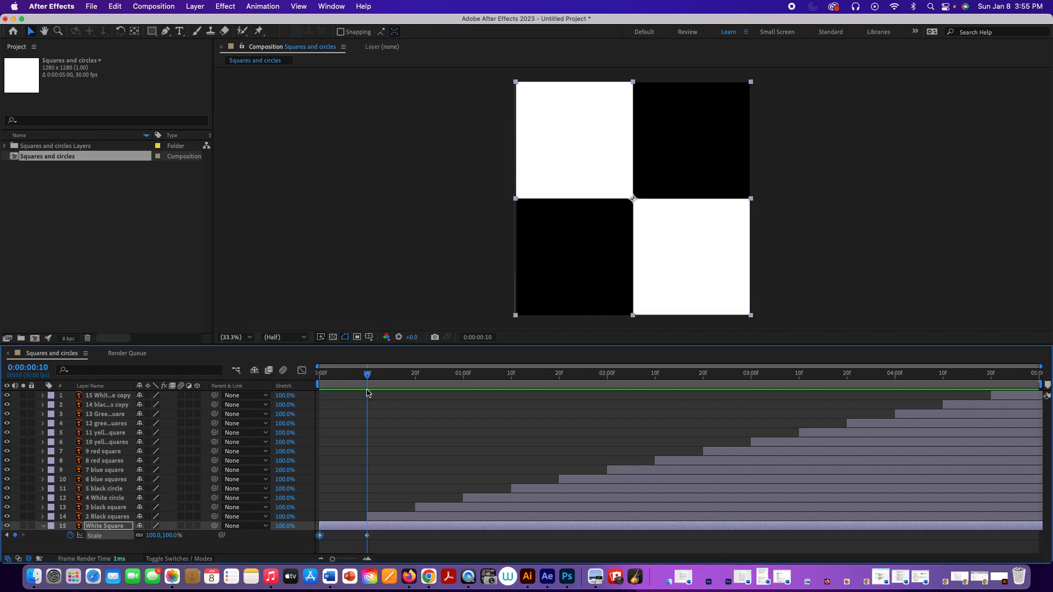
Keyframe the 2 Black squares layer's scale at 100% at 0:00:00:20 and at 0% at 0:00:00:10
{"action": "left_click", "coordinate": [375, 516]}
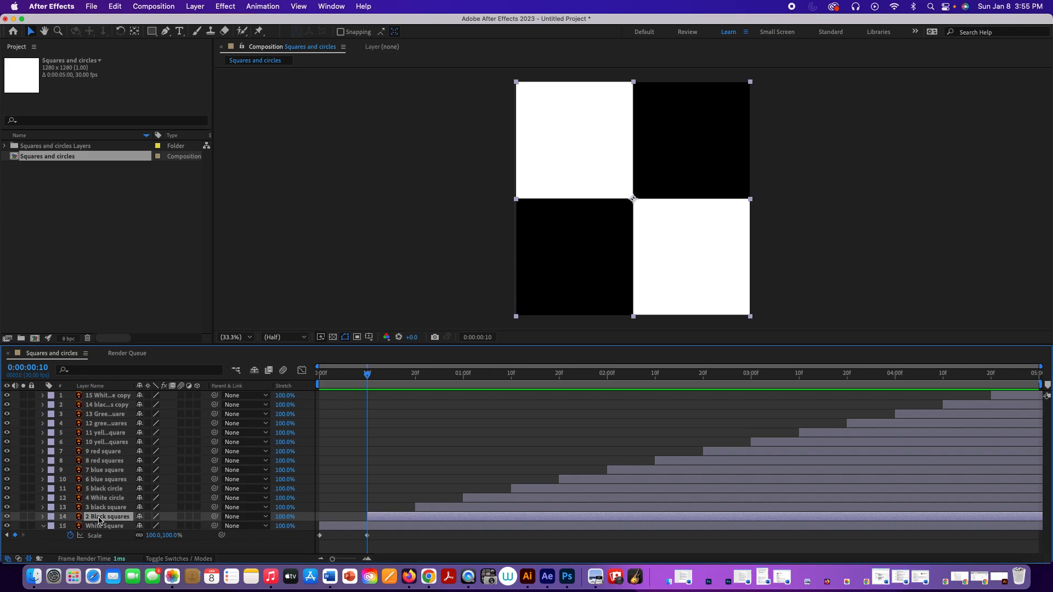
{"action": "key", "text": "s"}
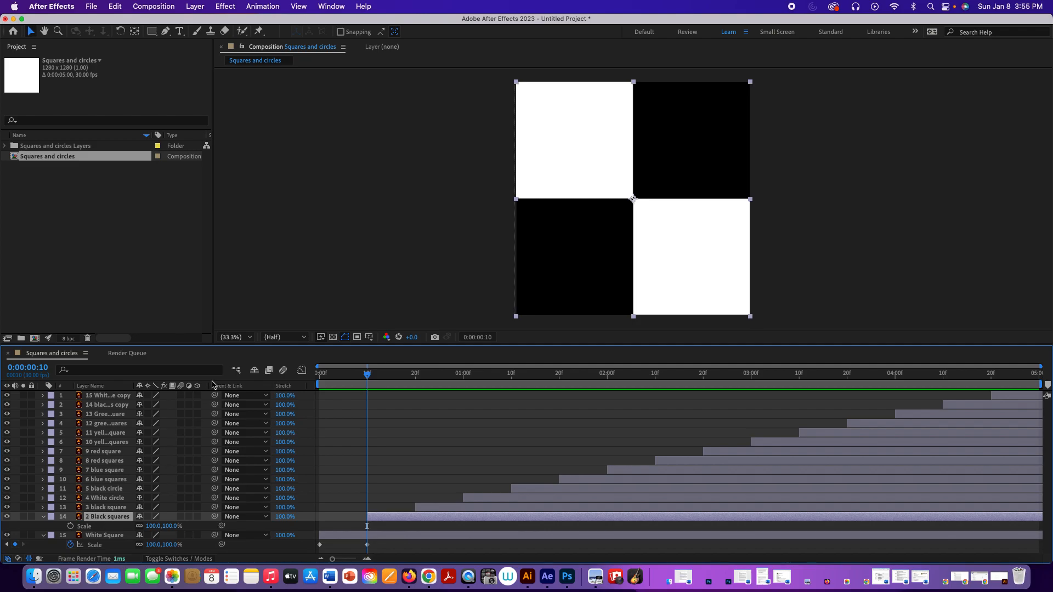
{"action": "left_click_drag", "start_coordinate": [367, 378], "coordinate": [415, 378]}
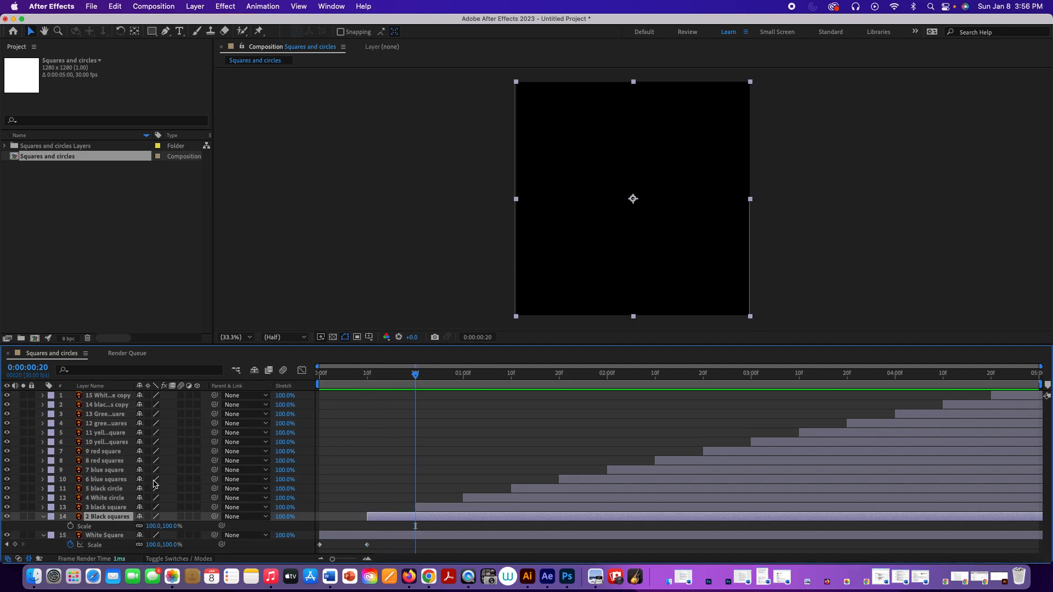
{"action": "left_click", "coordinate": [70, 526]}
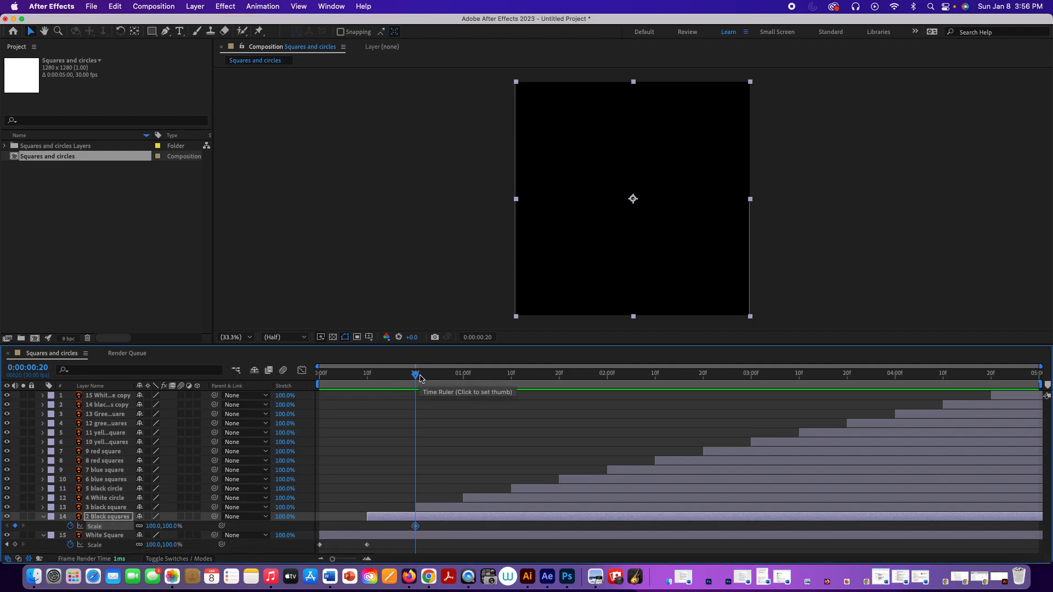
{"action": "left_click_drag", "start_coordinate": [420, 379], "coordinate": [370, 384]}
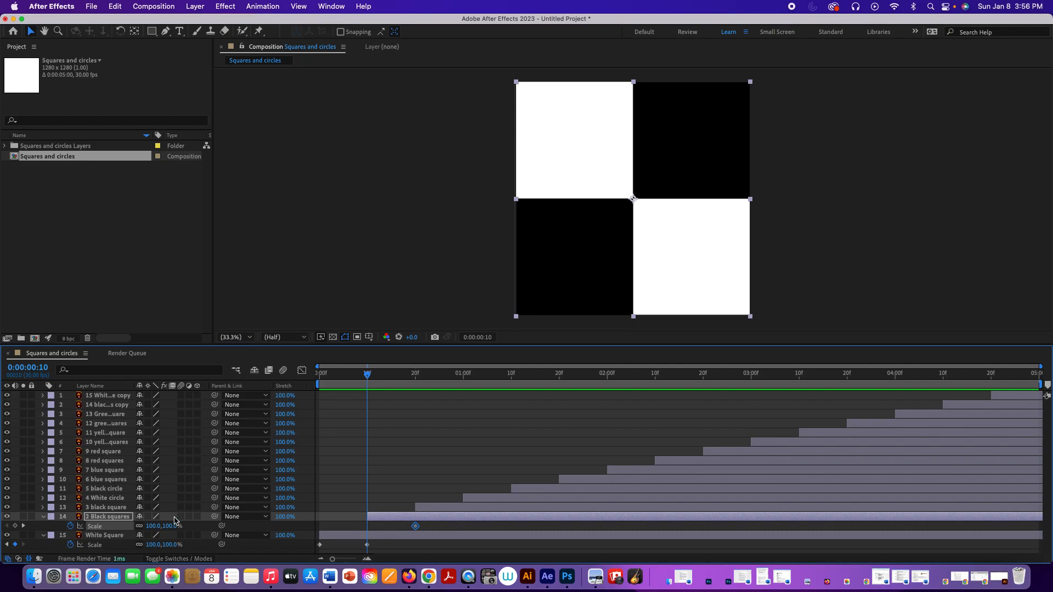
{"action": "left_click_drag", "start_coordinate": [169, 526], "coordinate": [111, 527]}
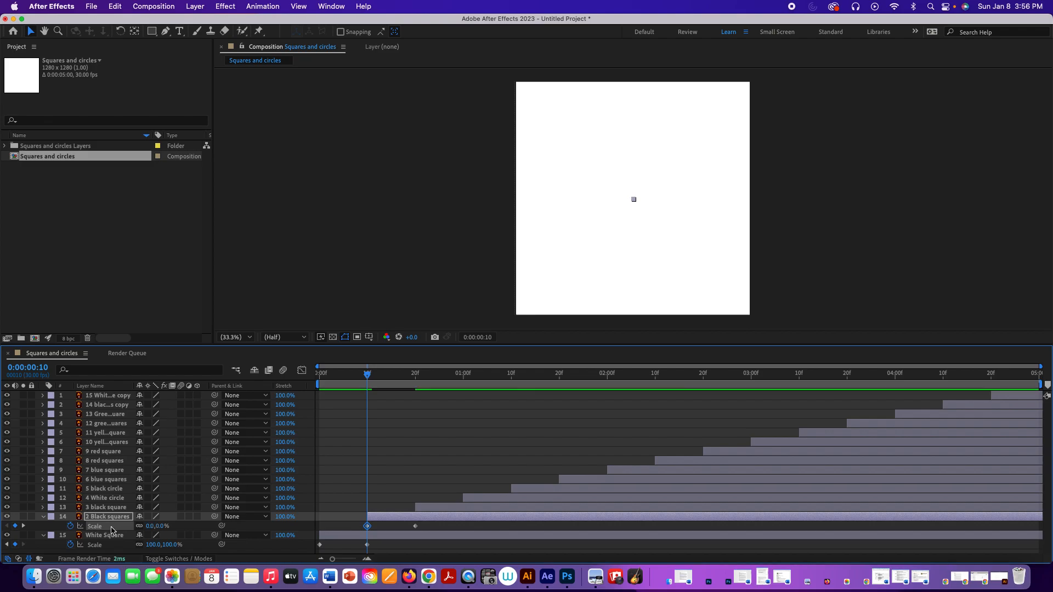
Add a 100% Scale keyframe to the 3 black square layer at 0:00:01:00
{"action": "left_click_drag", "start_coordinate": [369, 374], "coordinate": [417, 394]}
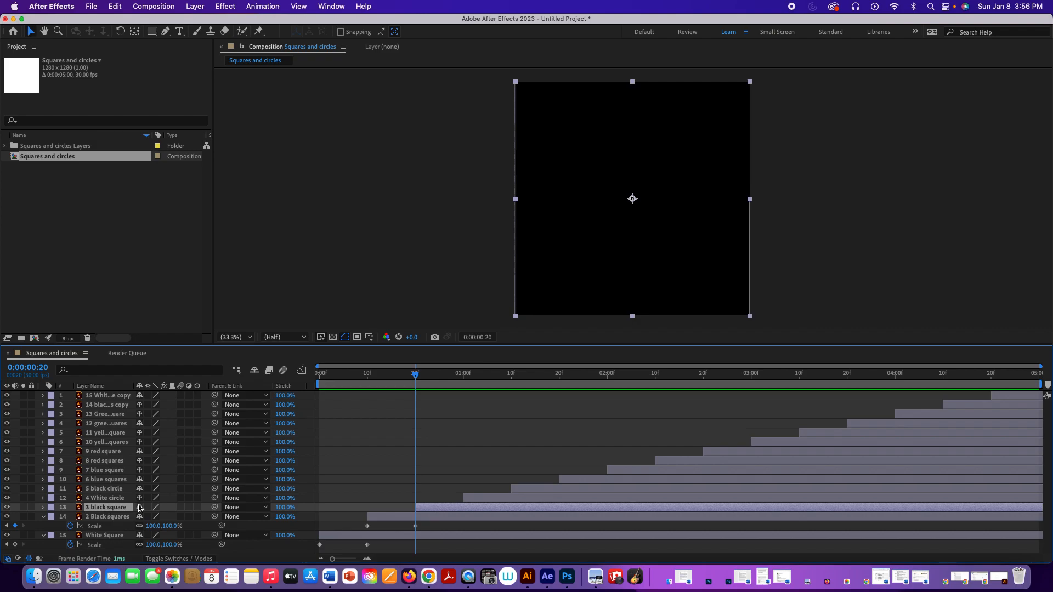
{"action": "key", "text": "s"}
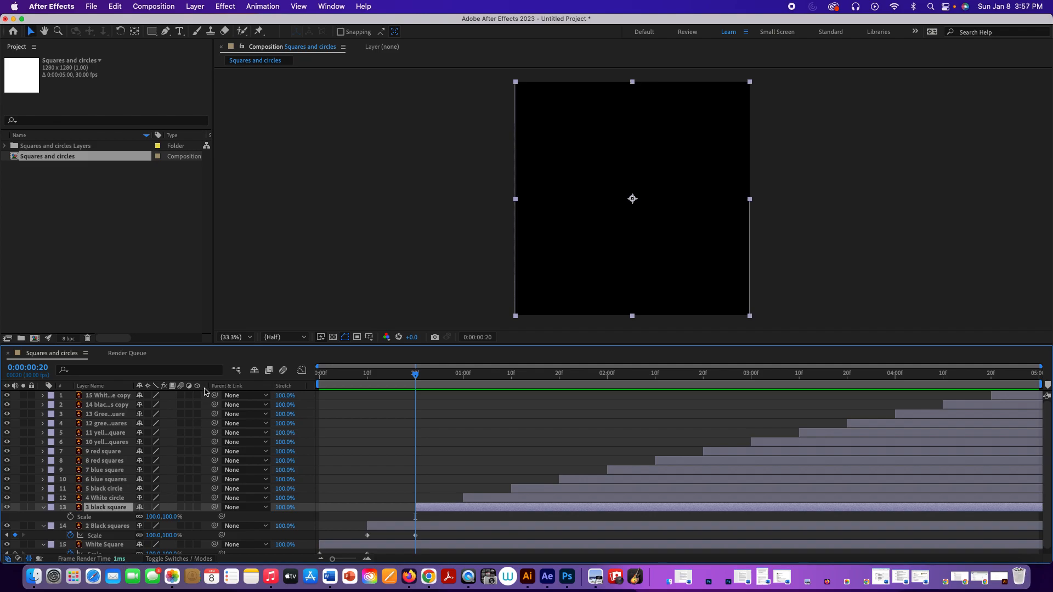
{"action": "left_click", "coordinate": [449, 382]}
{"action": "left_click_drag", "start_coordinate": [450, 382], "coordinate": [466, 386]}
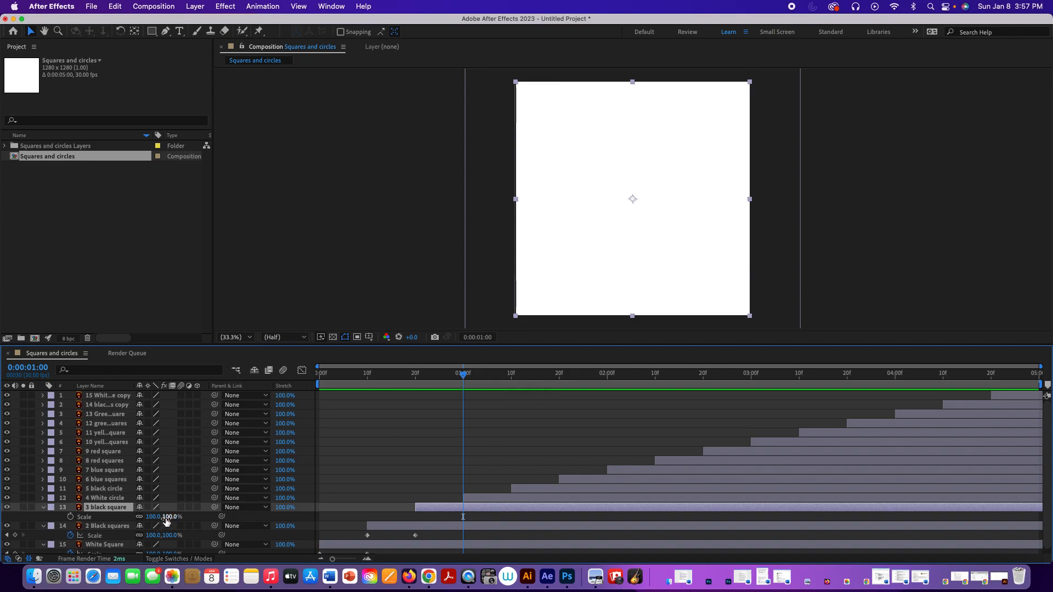
{"action": "left_click", "coordinate": [71, 517]}
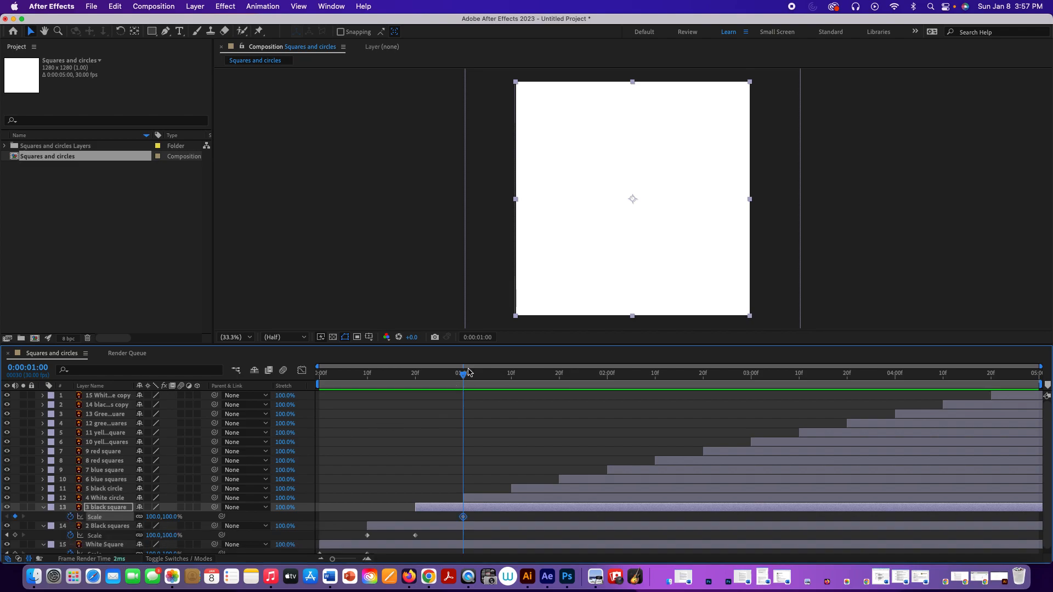
Set the 3 black square layer's scale to 0% in both dimensions at 0:00:00:20
{"action": "left_click_drag", "start_coordinate": [465, 376], "coordinate": [416, 388]}
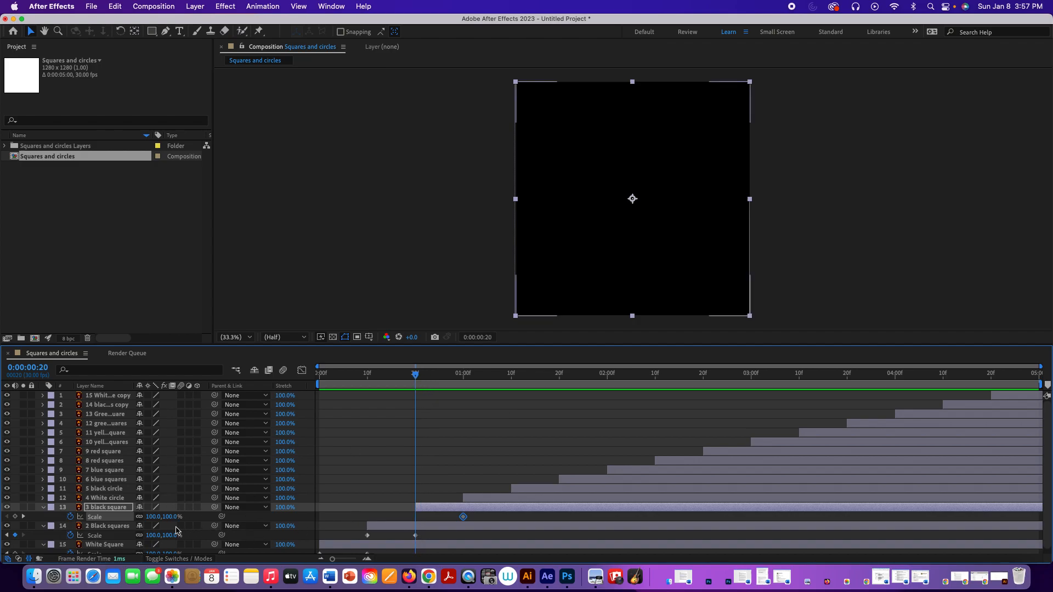
{"action": "left_click_drag", "start_coordinate": [170, 521], "coordinate": [130, 519]}
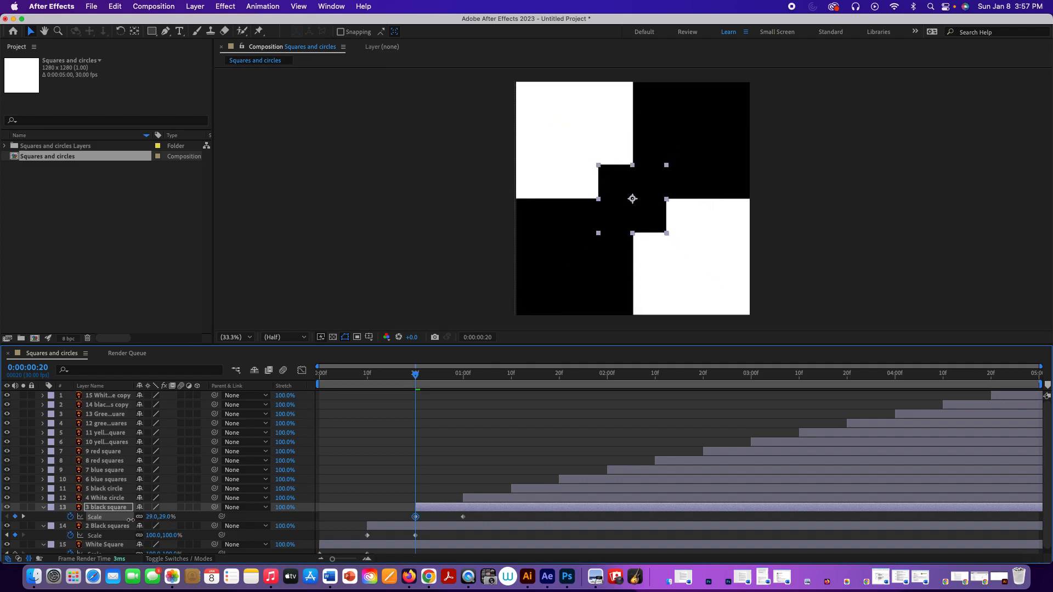
{"action": "left_click", "coordinate": [168, 519]}
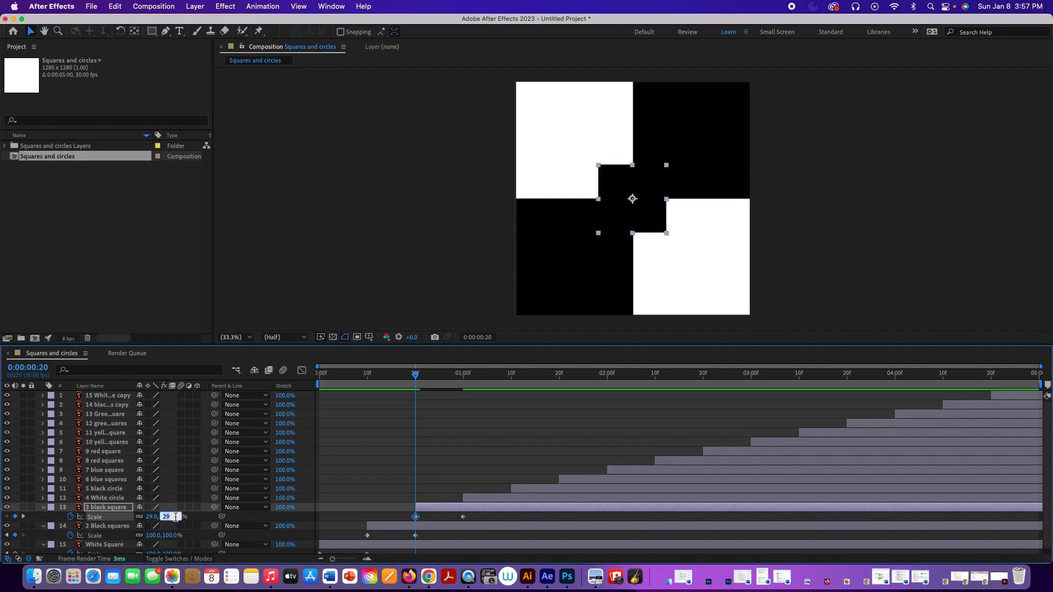
{"action": "type", "text": "0"}
{"action": "key", "text": "Return"}
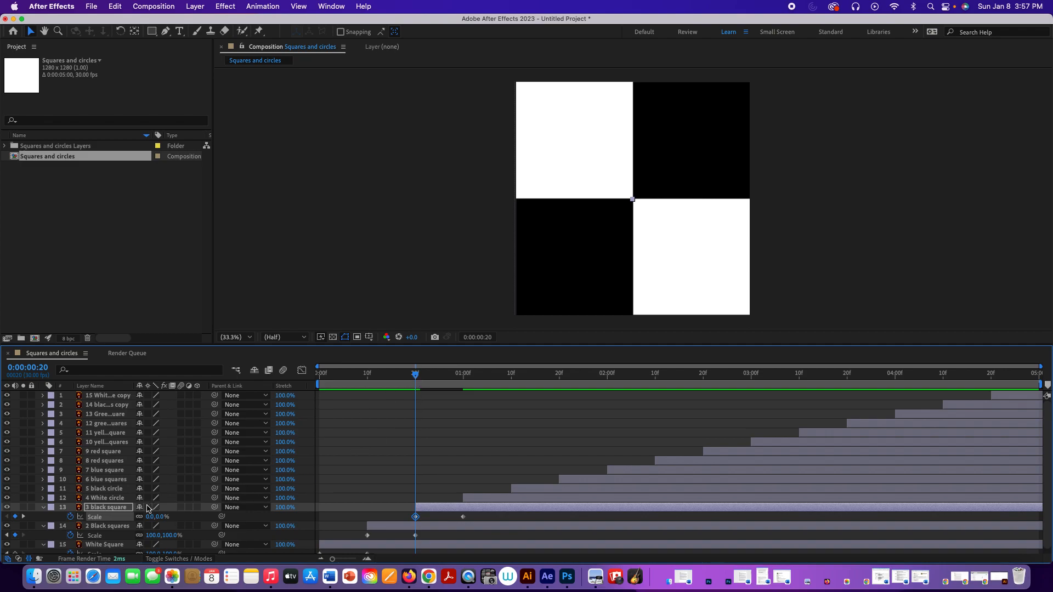
Add a 100% Scale keyframe to the 4 White circle layer at 0:00:01:10
{"action": "left_click", "coordinate": [121, 499]}
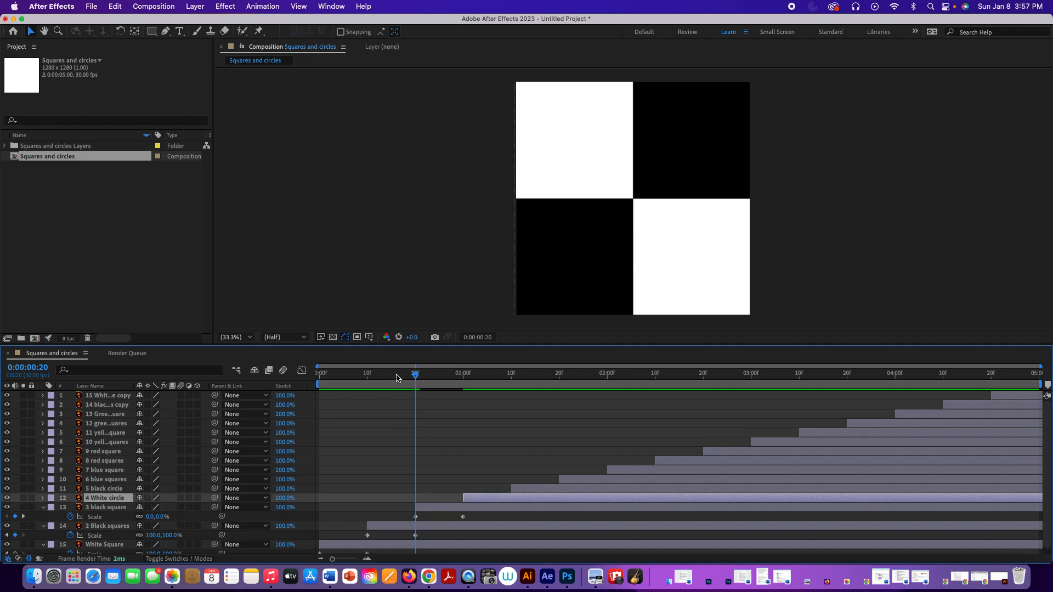
{"action": "left_click_drag", "start_coordinate": [416, 377], "coordinate": [515, 386]}
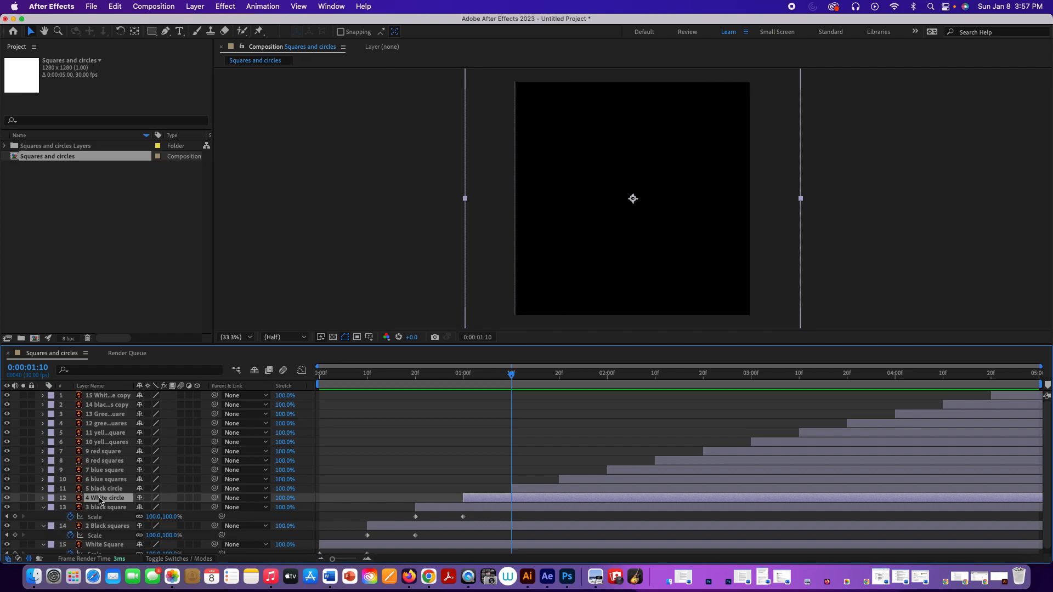
{"action": "key", "text": "s"}
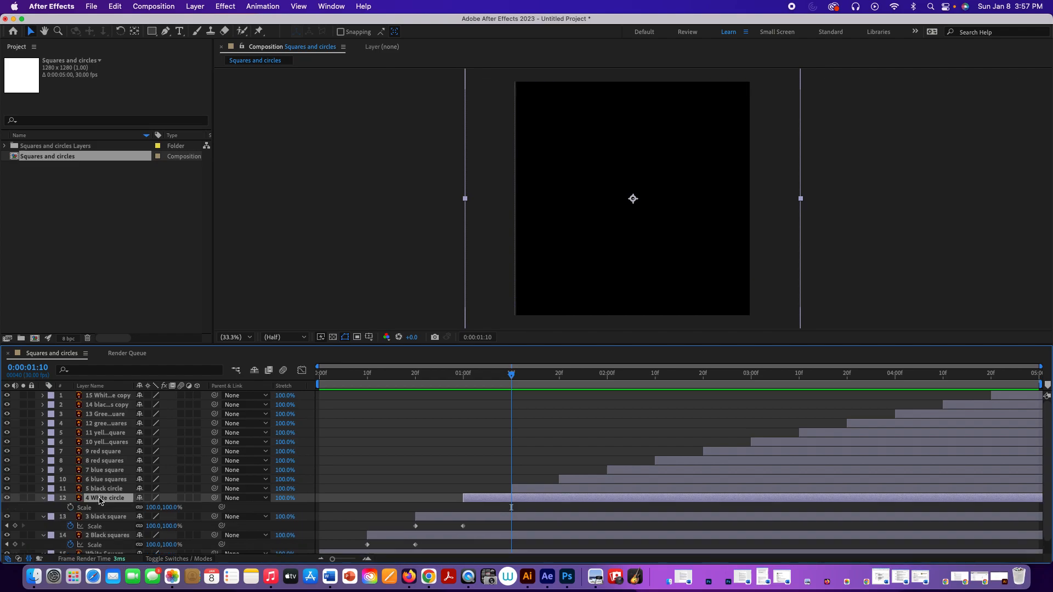
{"action": "left_click", "coordinate": [70, 508]}
Set the 4 White circle layer's scale to 0% in both dimensions at 0:00:01:00
{"action": "left_click", "coordinate": [507, 378]}
{"action": "left_click_drag", "start_coordinate": [507, 378], "coordinate": [465, 394]}
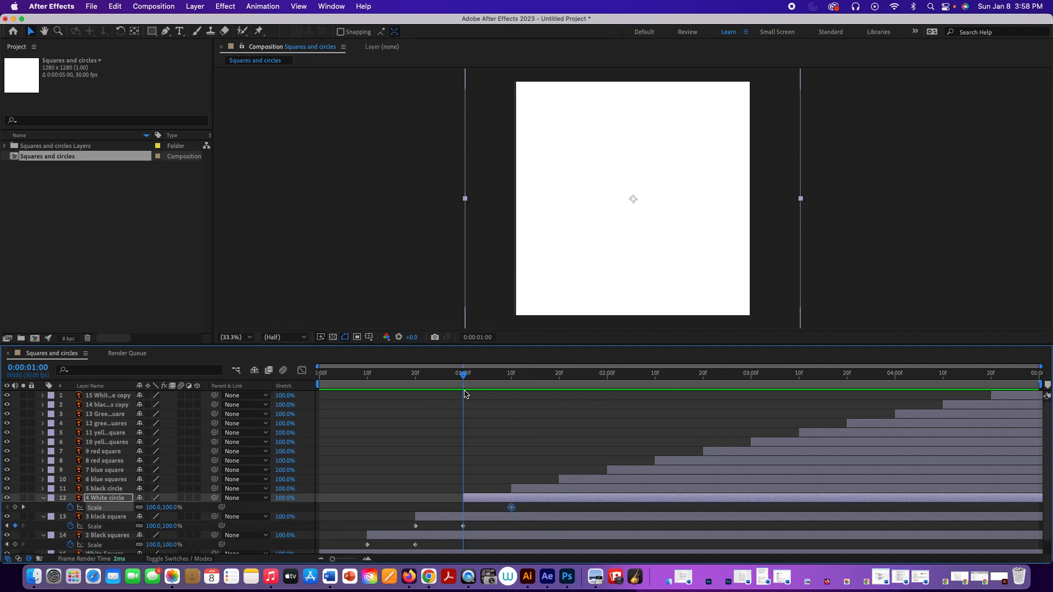
{"action": "left_click", "coordinate": [169, 508]}
{"action": "type", "text": "0"}
{"action": "key", "text": "Return"}
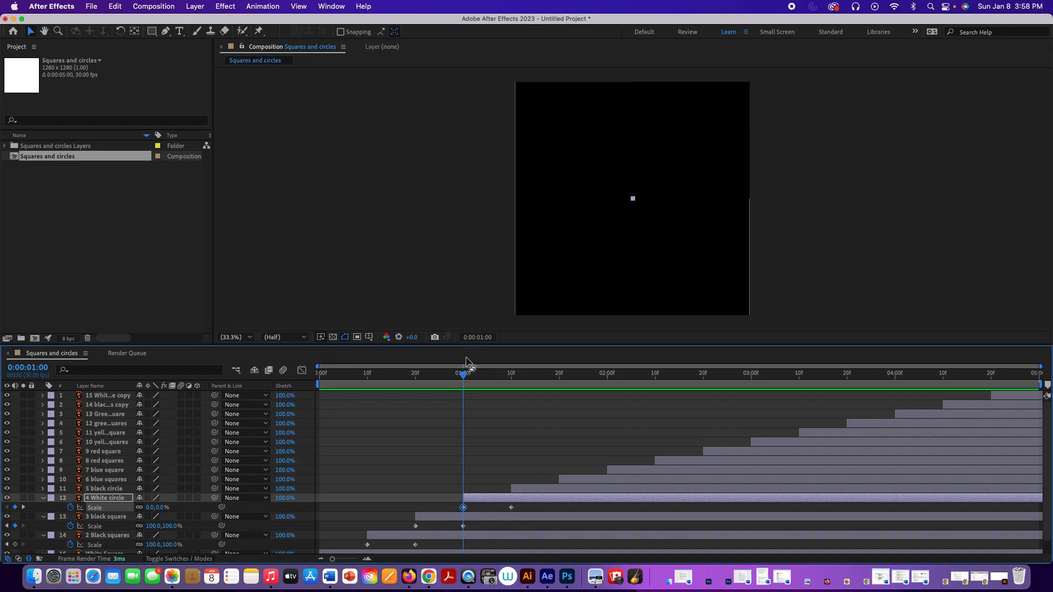
Copy both Scale keyframes of the 4 White circle layer and paste them onto the 5 black circle layer at 0:00:01:10
{"action": "left_click_drag", "start_coordinate": [465, 375], "coordinate": [513, 430]}
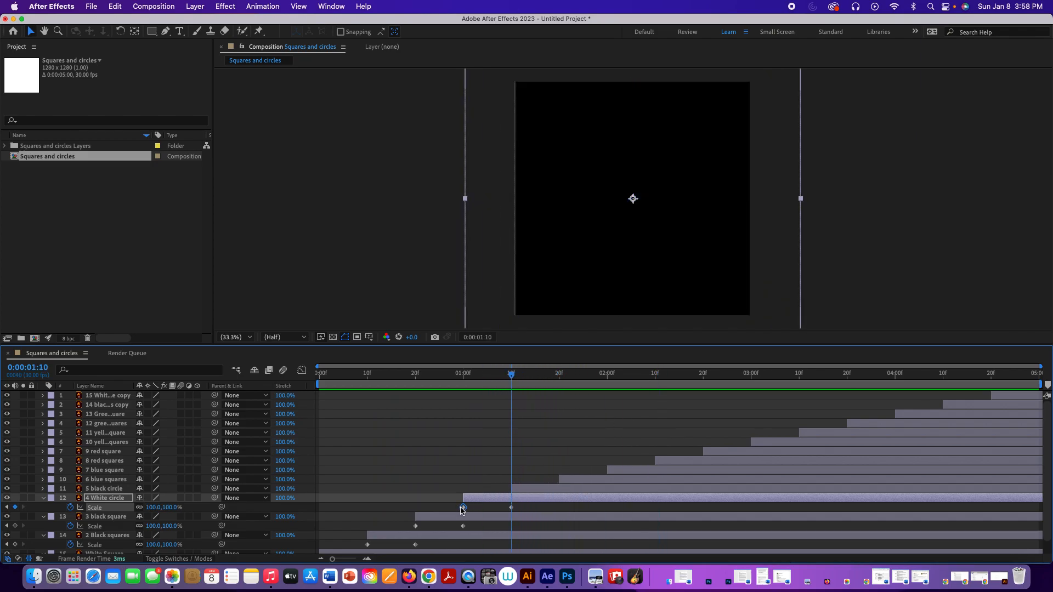
{"action": "left_click", "coordinate": [512, 508], "text": "shift"}
{"action": "left_click", "coordinate": [121, 489]}
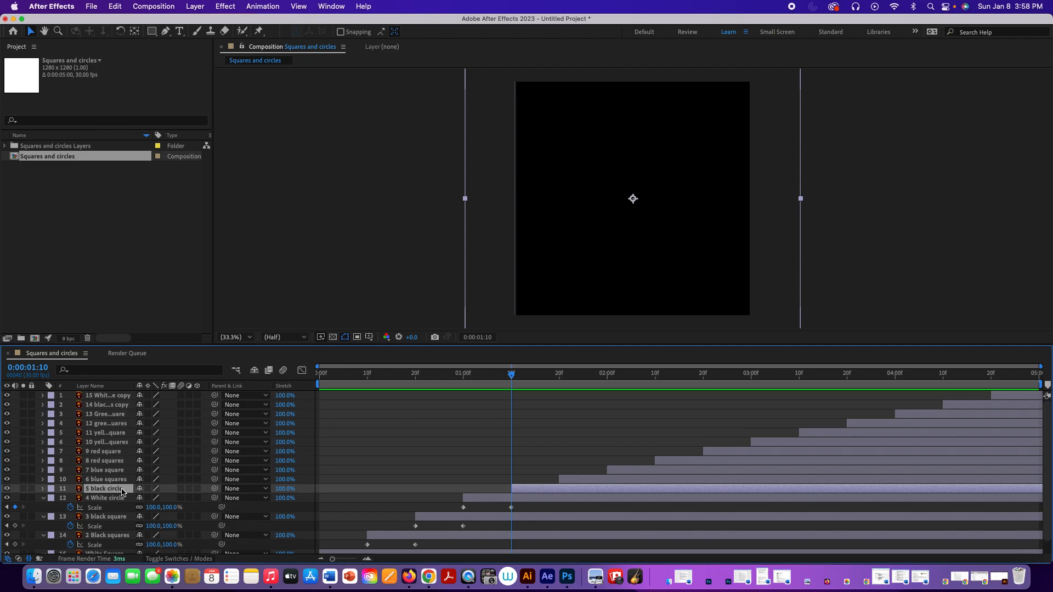
{"action": "key", "text": "super+v"}
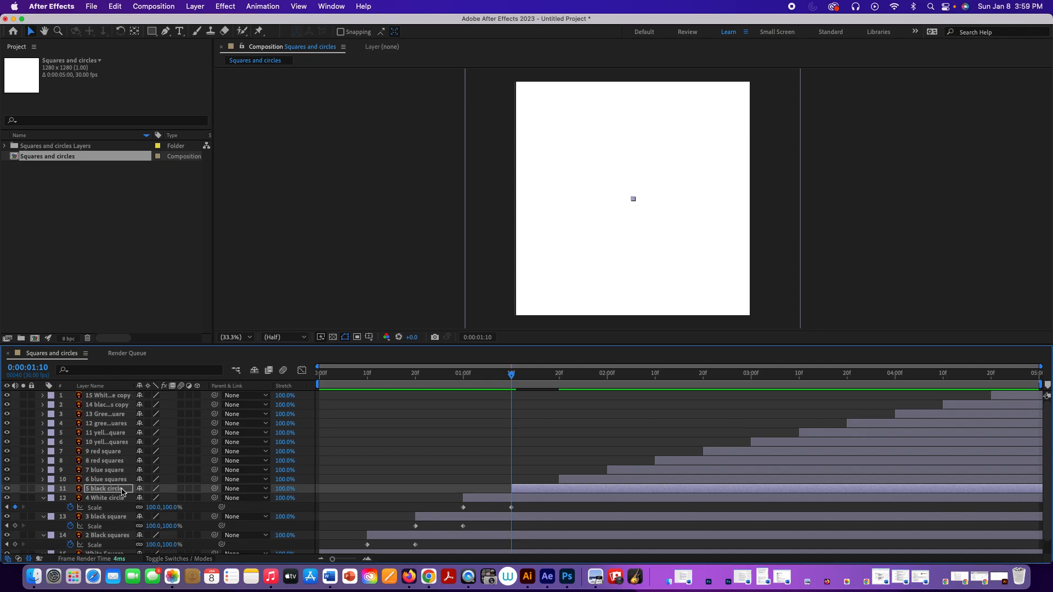
{"action": "key", "text": "super+z"}
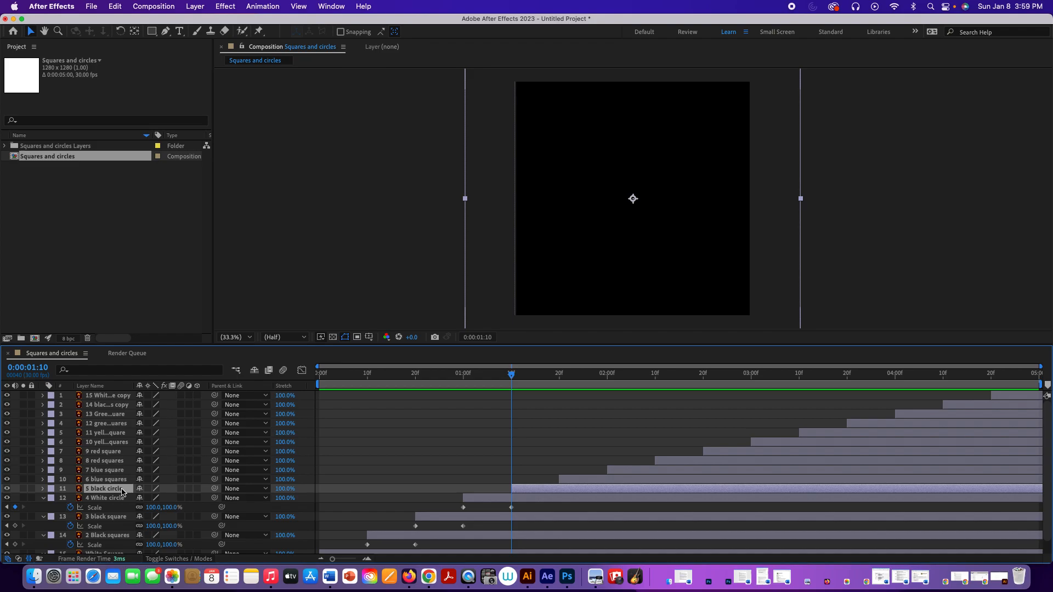
{"action": "key", "text": "s"}
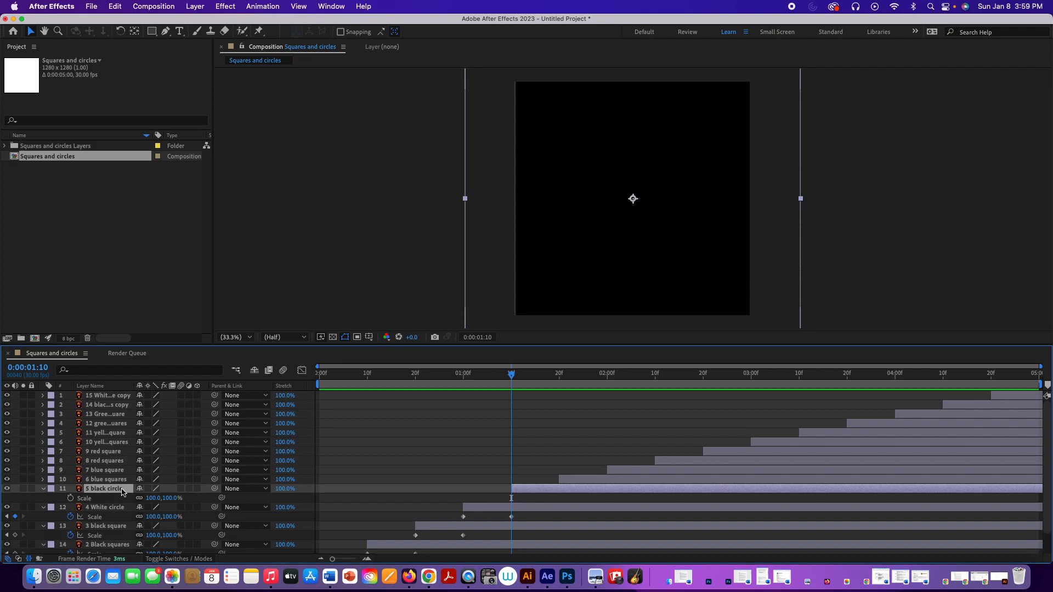
{"action": "key", "text": "super+v"}
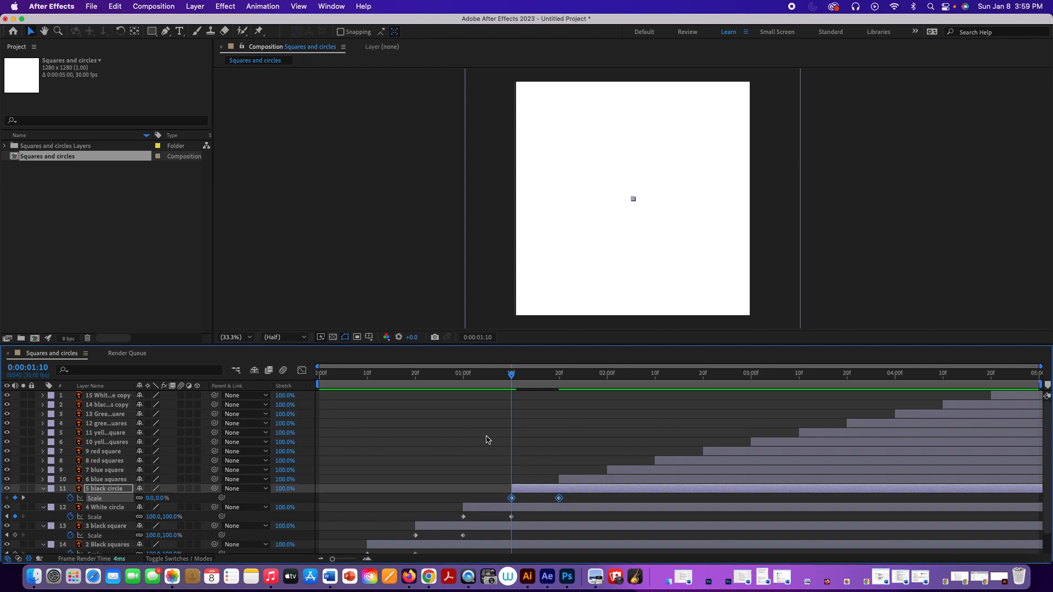
Paste the copied 0% to 100% Scale keyframes onto the 6 blue squares layer, starting at 0:00:01:20
{"action": "left_click_drag", "start_coordinate": [512, 376], "coordinate": [558, 411]}
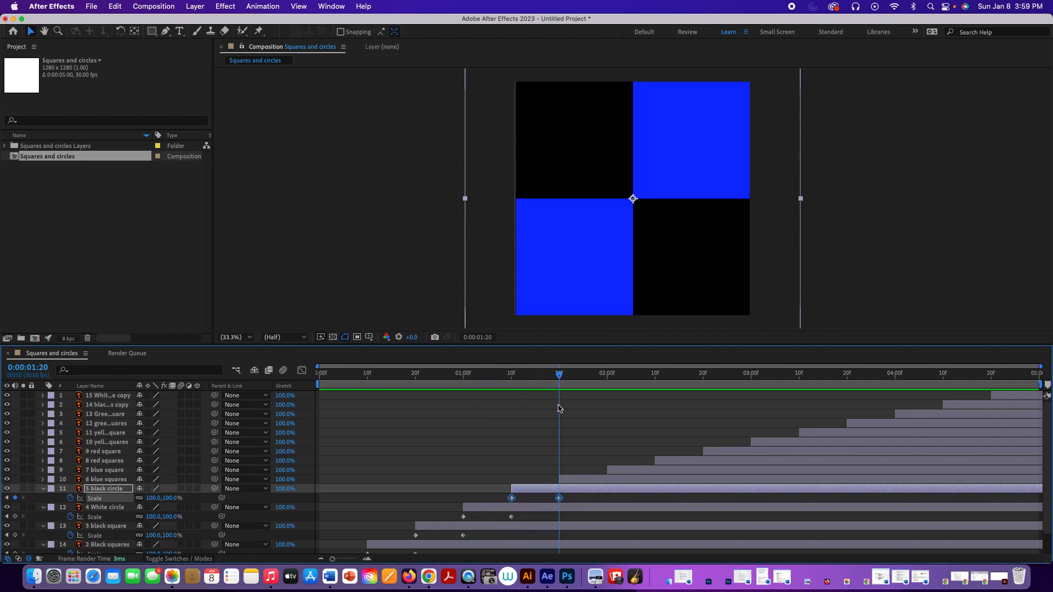
{"action": "left_click", "coordinate": [122, 481]}
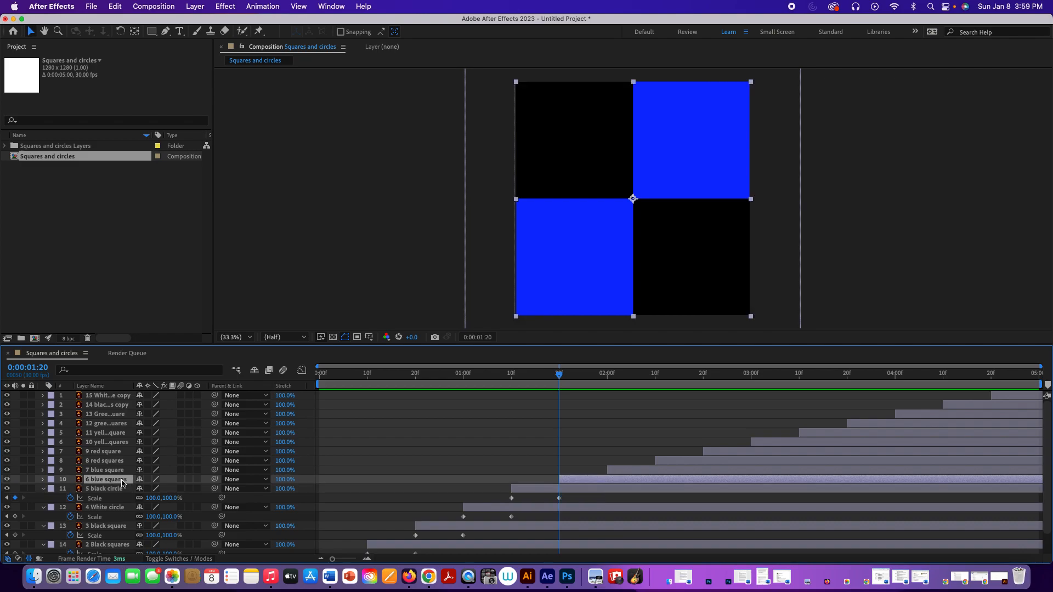
{"action": "key", "text": "s"}
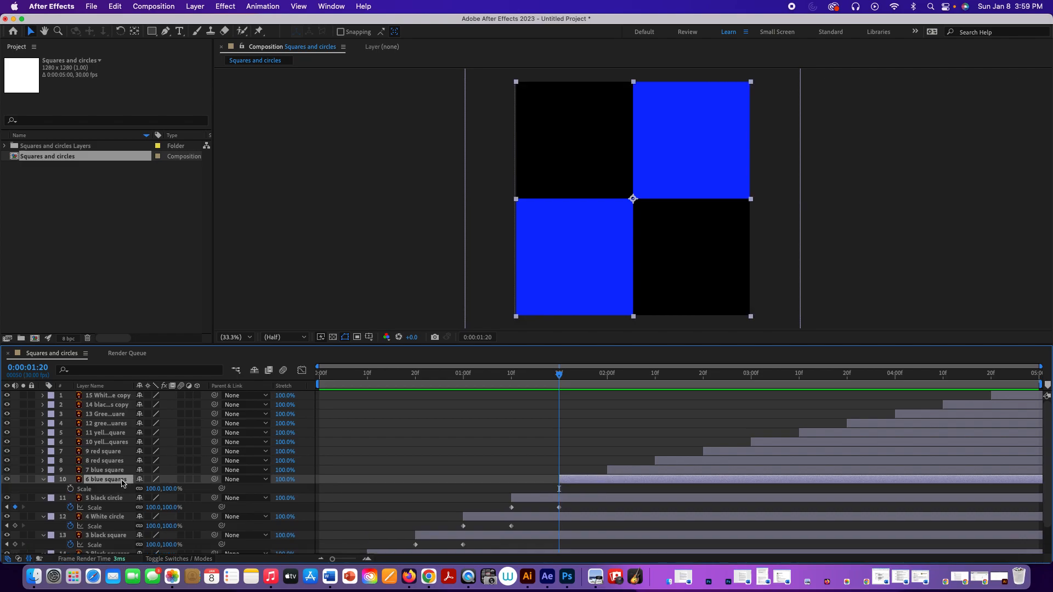
{"action": "key", "text": "cmd+v"}
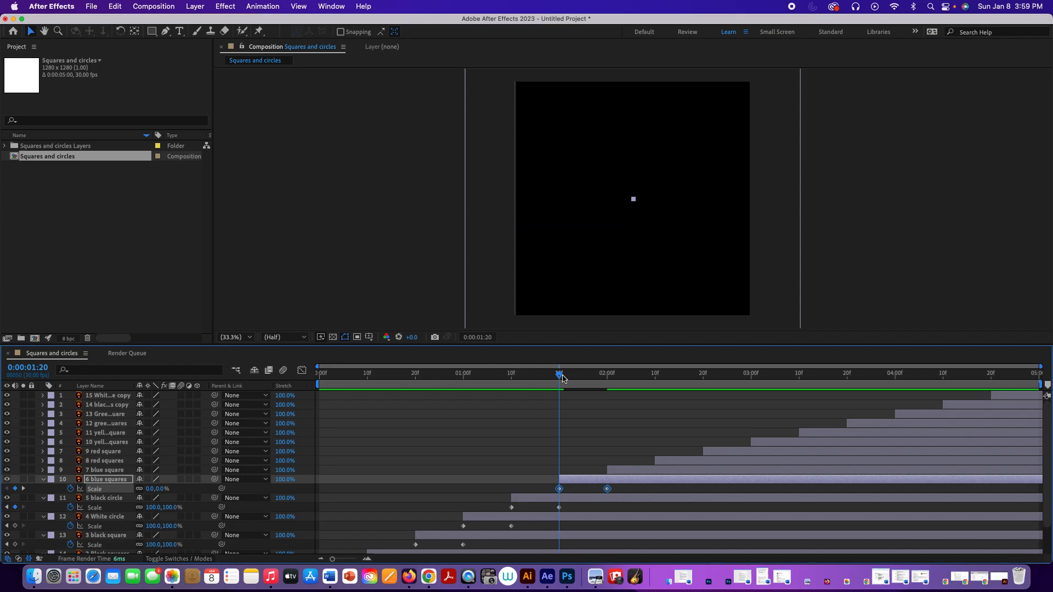
Paste the copied Scale keyframes onto the 7 blue square layer, starting at 0:00:02:00
{"action": "left_click_drag", "start_coordinate": [563, 378], "coordinate": [607, 378]}
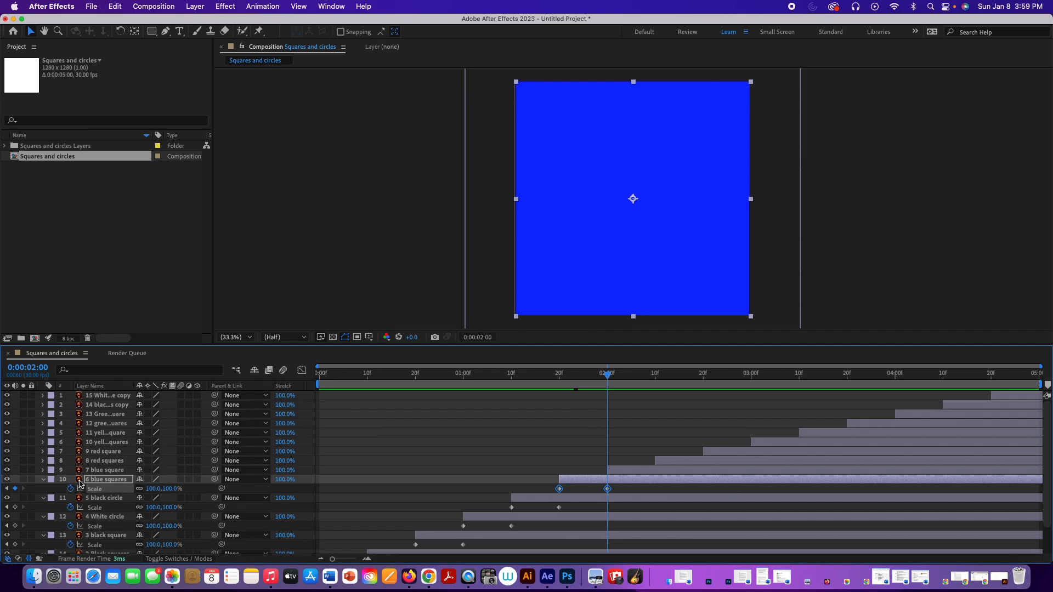
{"action": "left_click", "coordinate": [102, 471]}
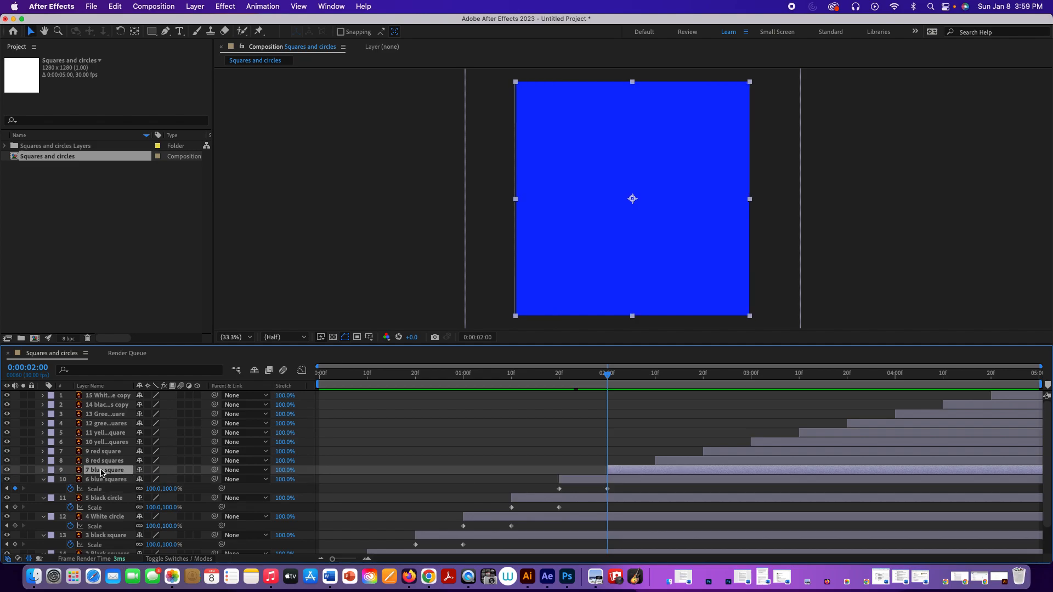
{"action": "key", "text": "s"}
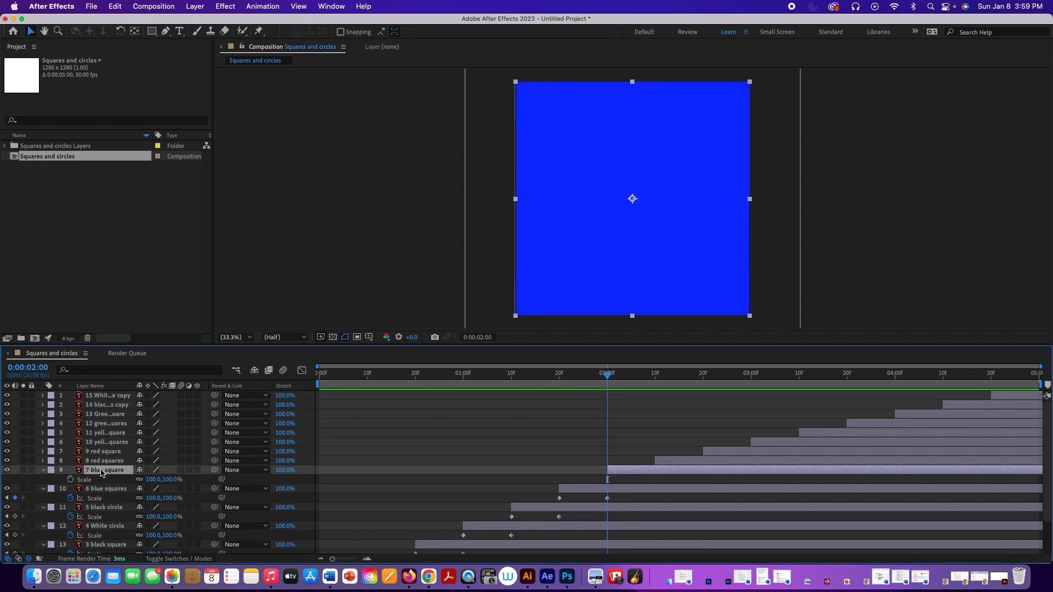
{"action": "key", "text": "super+v"}
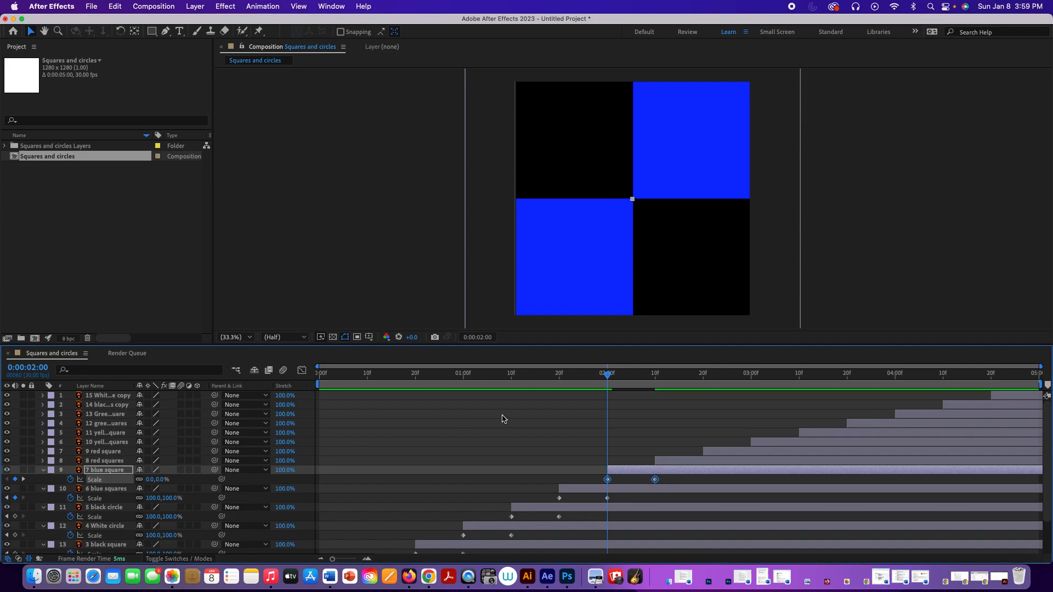
Paste the copied Scale keyframes onto the 8 red squares layer at 0:00:02:10 and reveal its Scale property
{"action": "left_click_drag", "start_coordinate": [610, 379], "coordinate": [655, 379]}
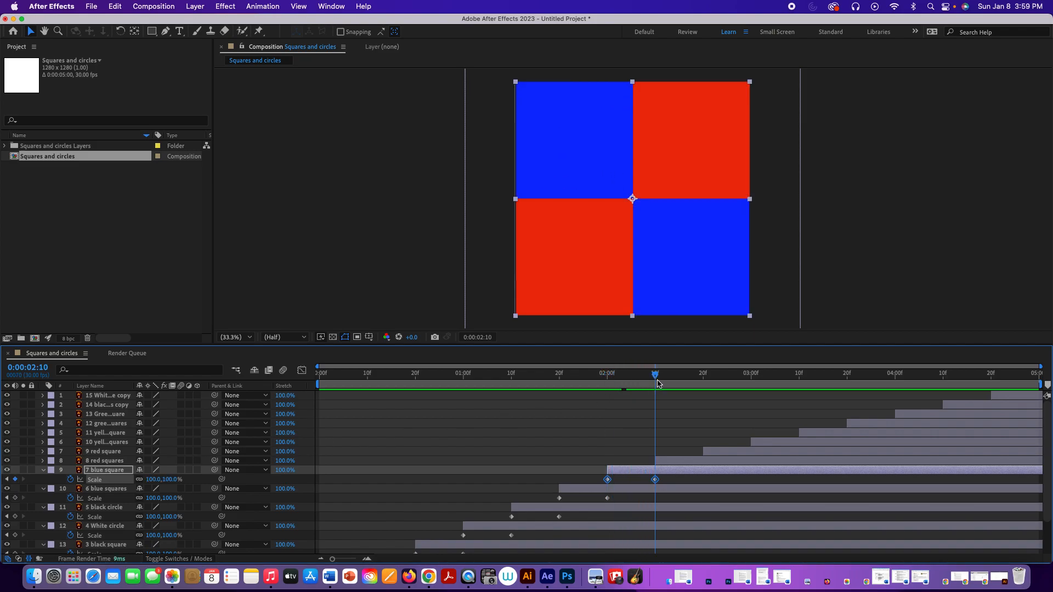
{"action": "left_click", "coordinate": [99, 461]}
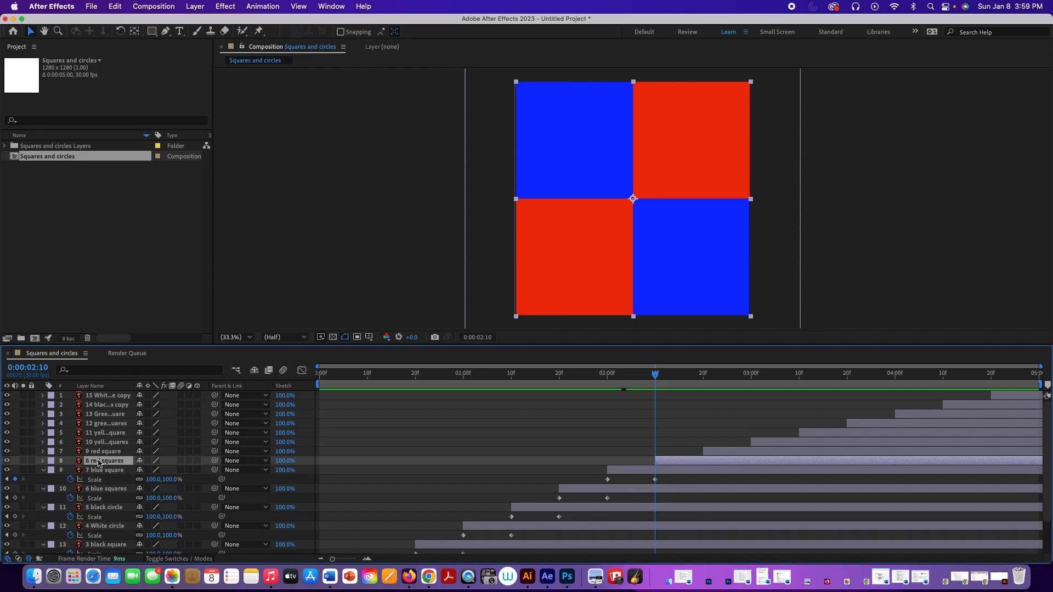
{"action": "key", "text": "Return"}
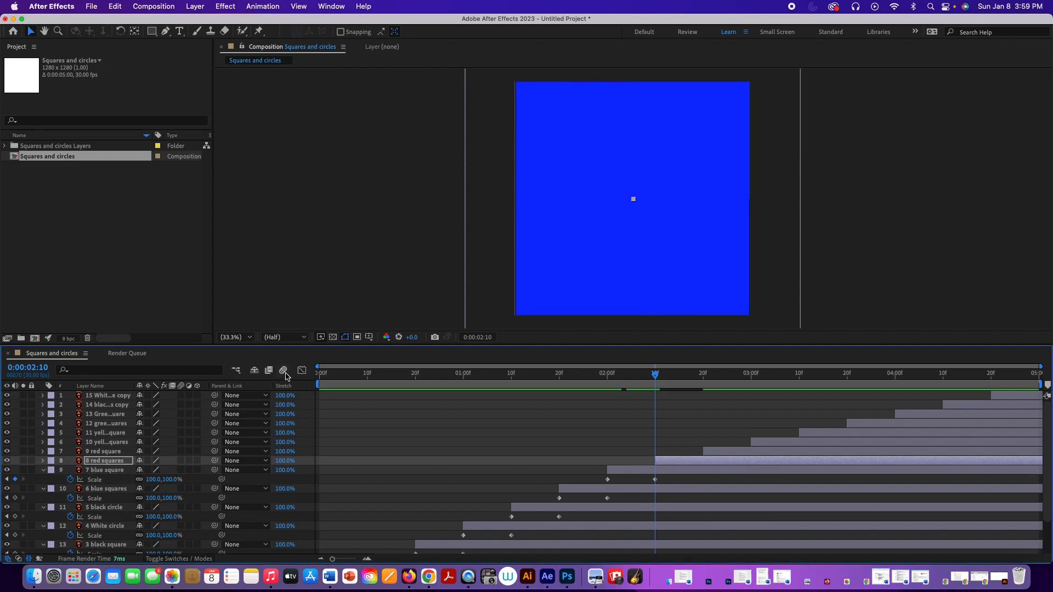
{"action": "mouse_move", "coordinate": [655, 376]}
{"action": "left_mouse_down"}
{"action": "mouse_move", "coordinate": [703, 376]}
{"action": "mouse_move", "coordinate": [656, 377]}
{"action": "left_mouse_up"}
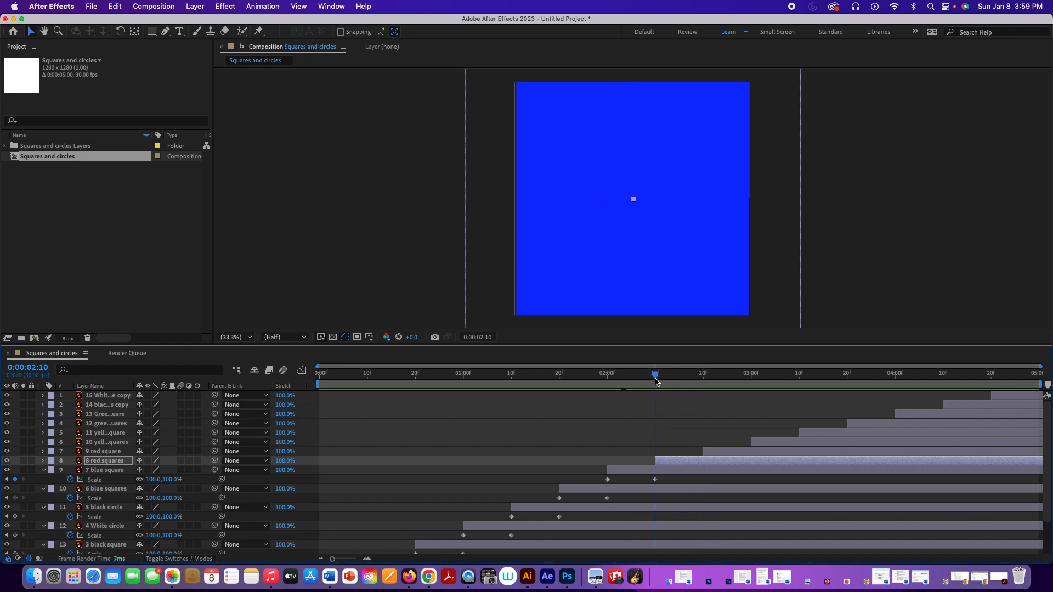
{"action": "left_click", "coordinate": [119, 463]}
{"action": "key", "text": "s"}
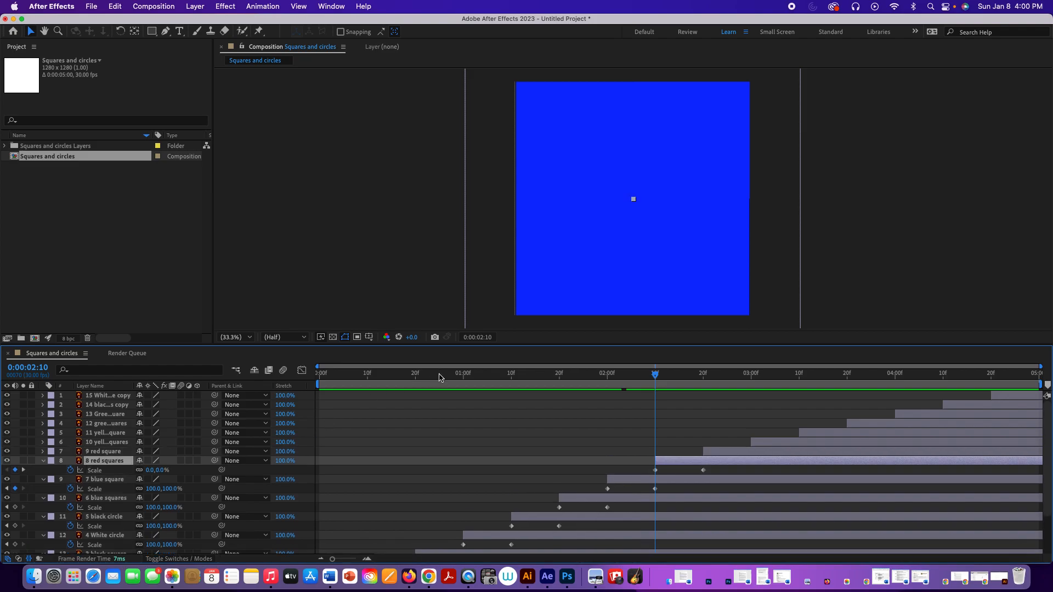
Paste the copied Scale keyframes onto the 9 red square layer, starting at 0:00:02:20
{"action": "left_click_drag", "start_coordinate": [654, 376], "coordinate": [703, 377]}
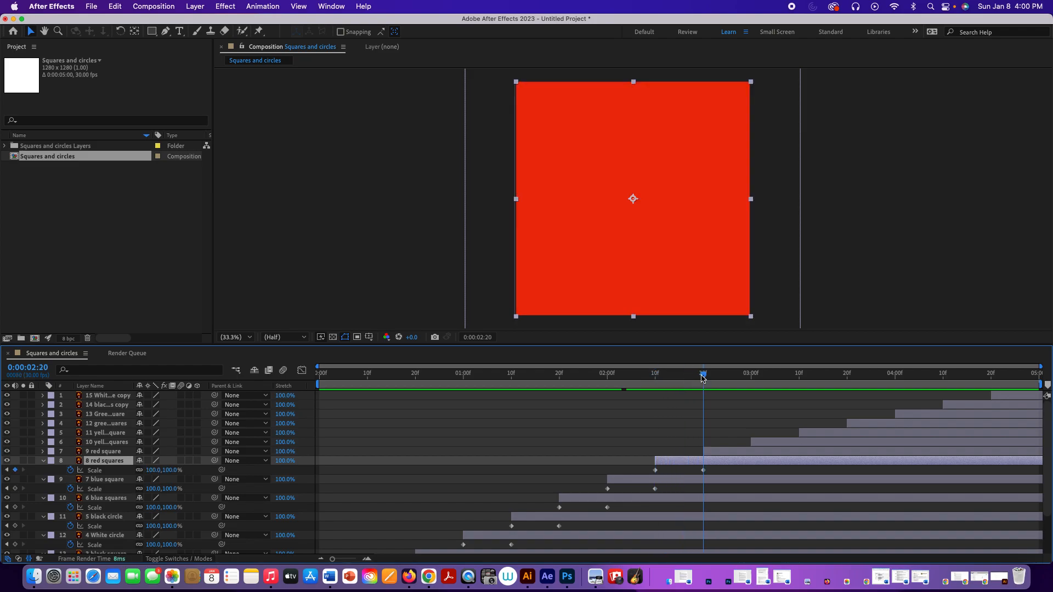
{"action": "left_click", "coordinate": [91, 453]}
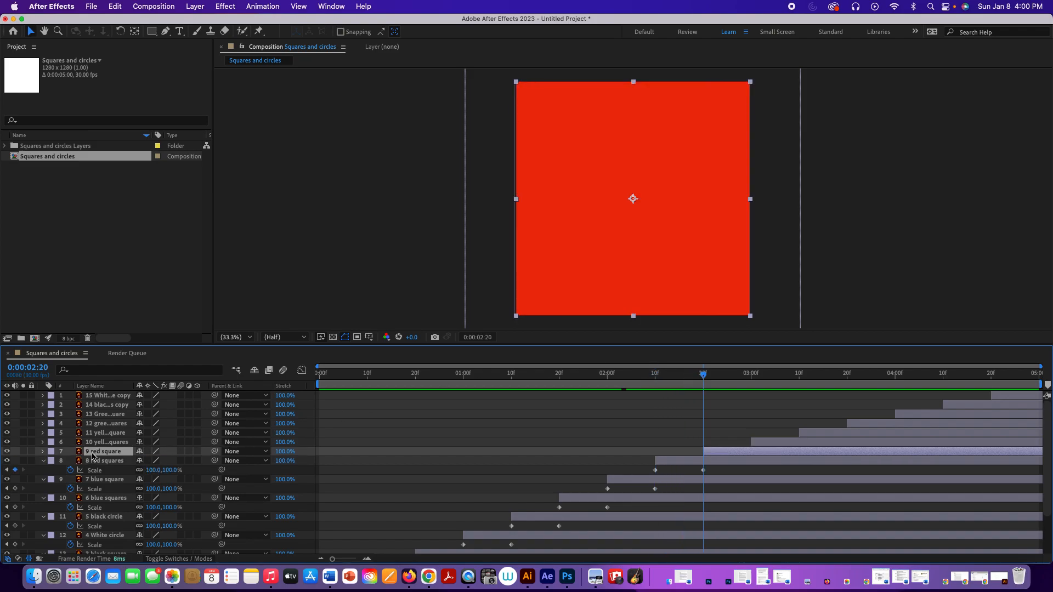
{"action": "key", "text": "super+v"}
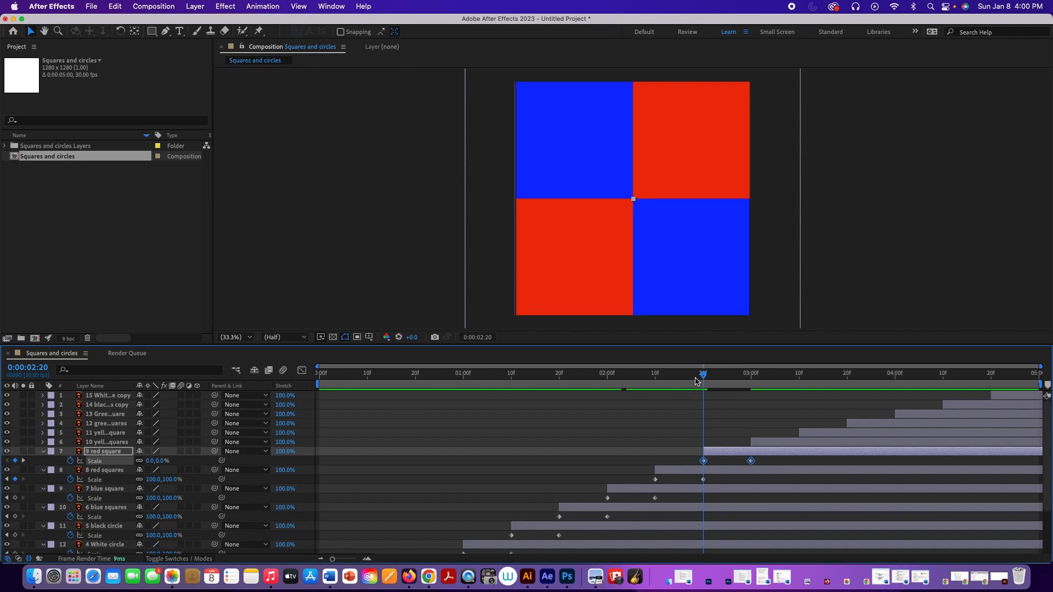
Paste the copied 0% to 100% Scale keyframes onto the 10 yellow squares layer, starting at 0:00:03:00
{"action": "left_click_drag", "start_coordinate": [704, 375], "coordinate": [753, 378]}
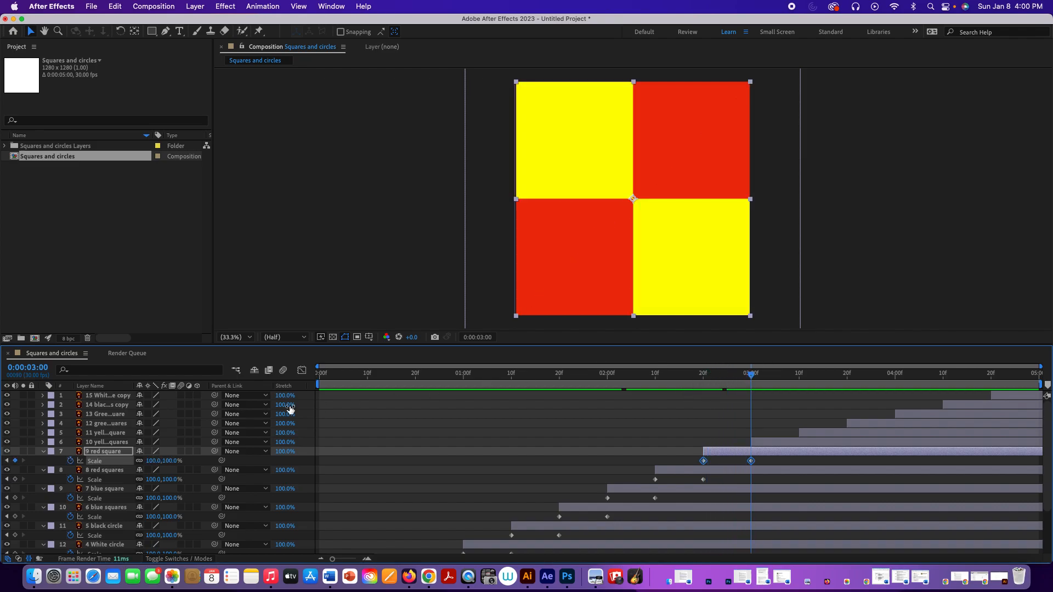
{"action": "left_click", "coordinate": [116, 446]}
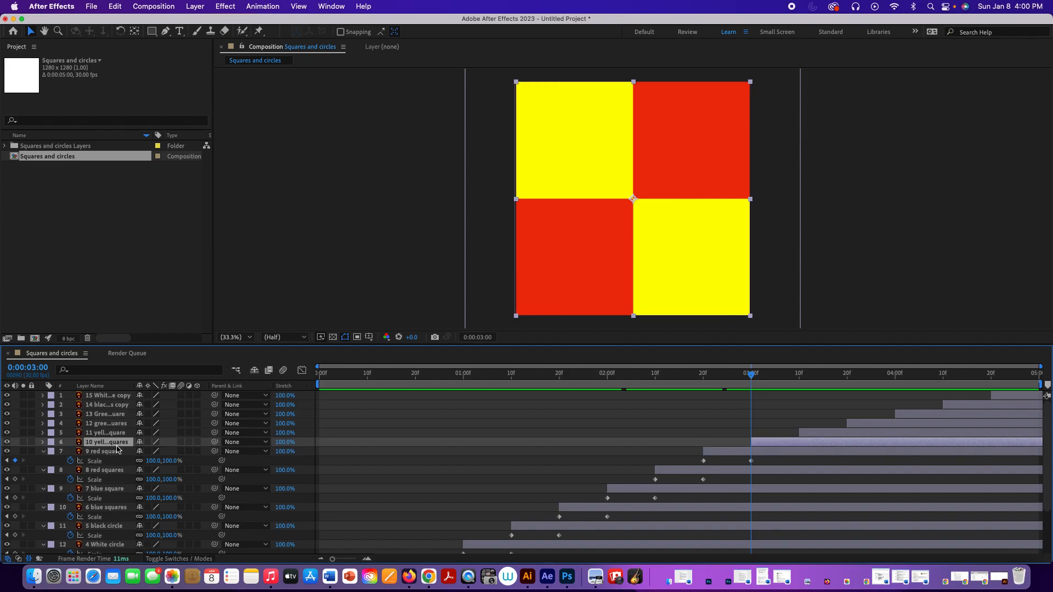
{"action": "key", "text": "s"}
{"action": "key", "text": "super+v"}
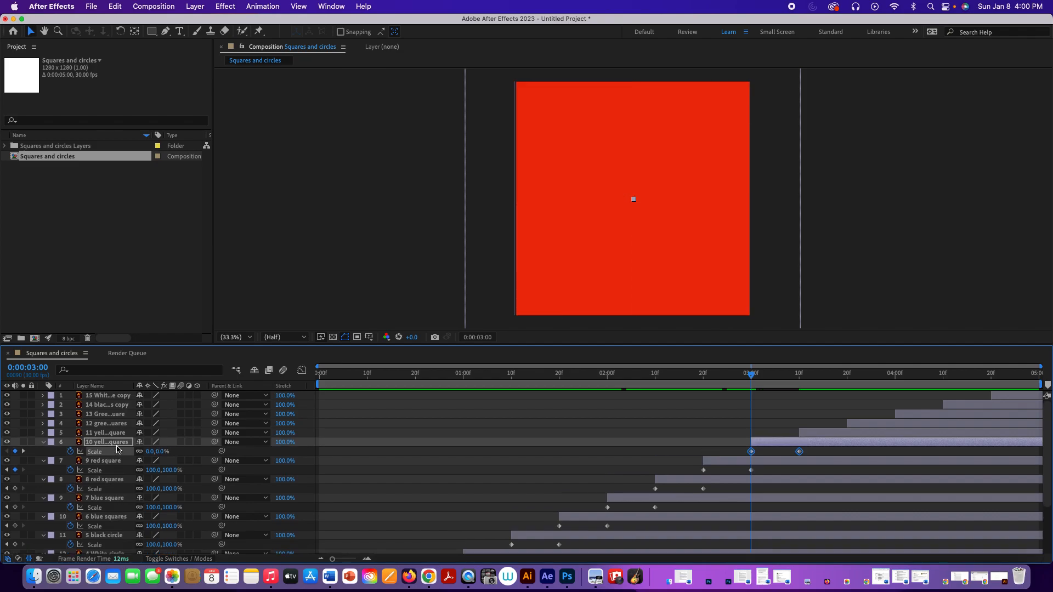
Paste the copied Scale keyframes onto the 11 yellow square layer, starting at 0:00:03:10
{"action": "key", "text": "Page_Down"}
{"action": "left_click_drag", "start_coordinate": [762, 378], "coordinate": [799, 378]}
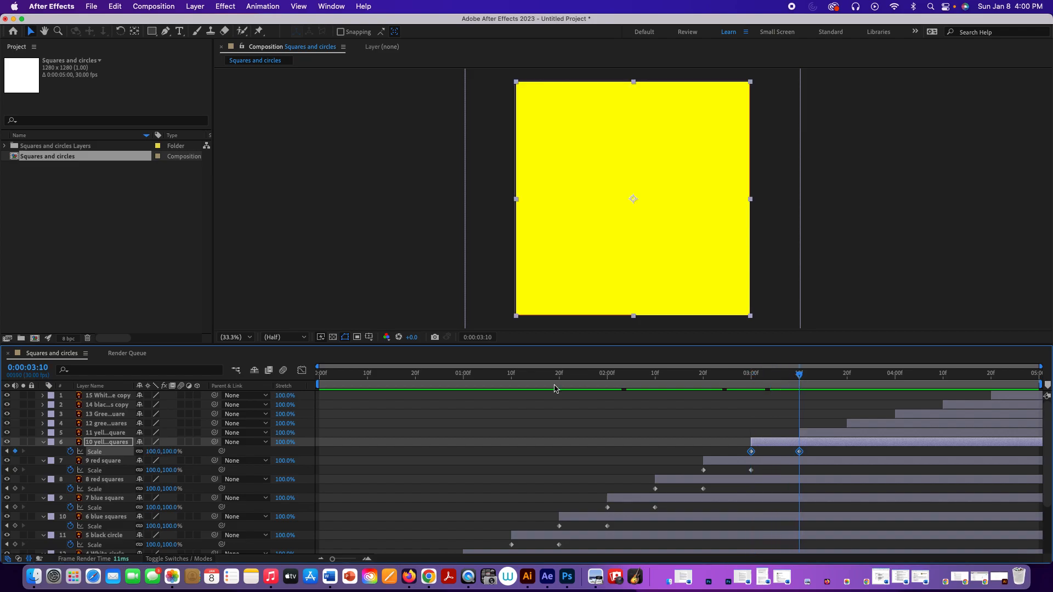
{"action": "left_click", "coordinate": [117, 433]}
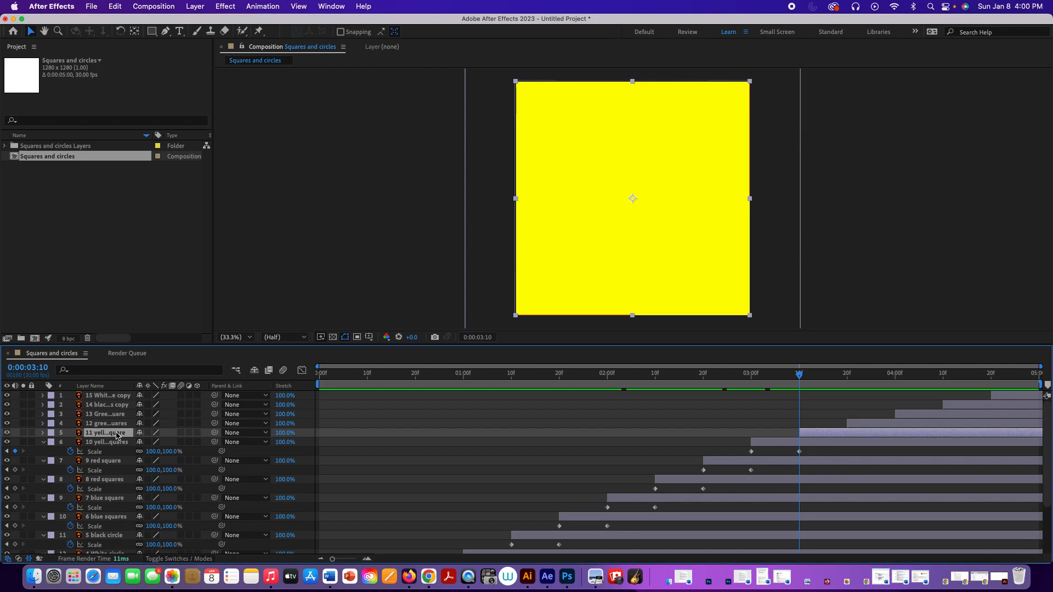
{"action": "key", "text": "s"}
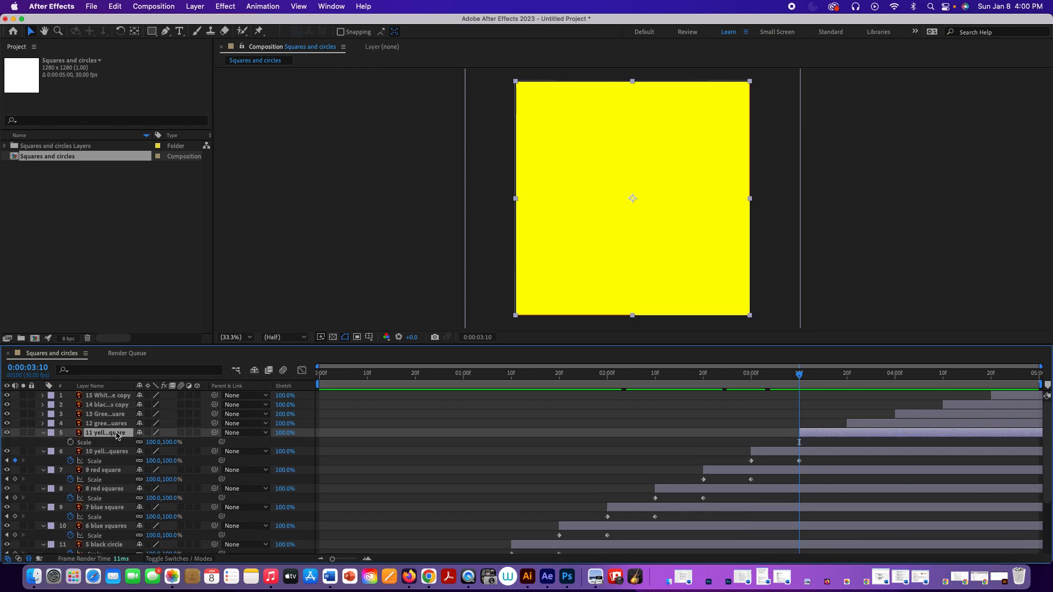
{"action": "key", "text": "ctrl+v"}
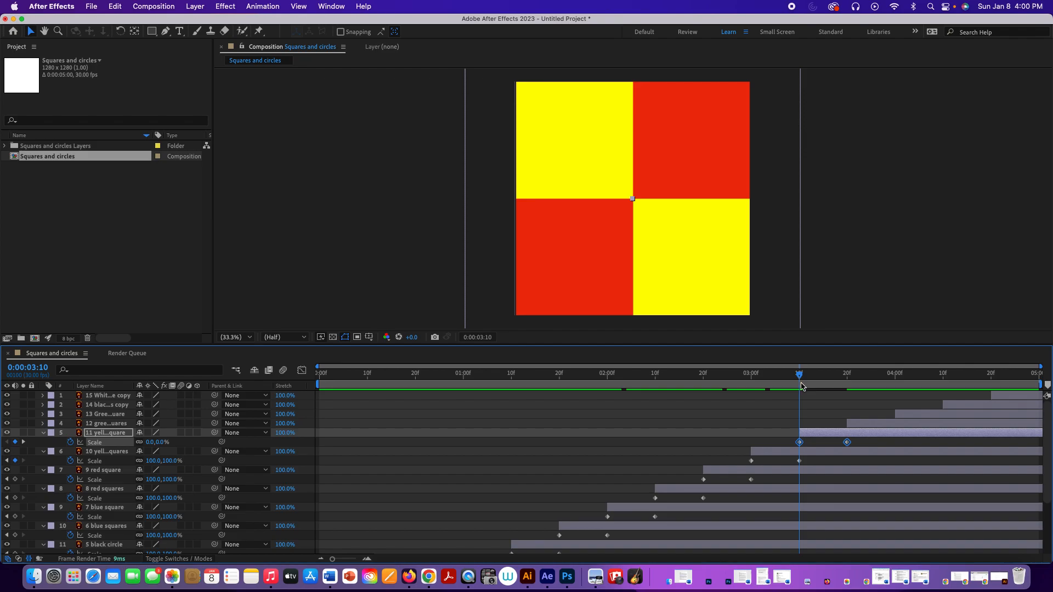
Paste the copied Scale keyframes onto the 12 green squares layer, starting at 0:00:03:20
{"action": "left_click_drag", "start_coordinate": [801, 376], "coordinate": [848, 380]}
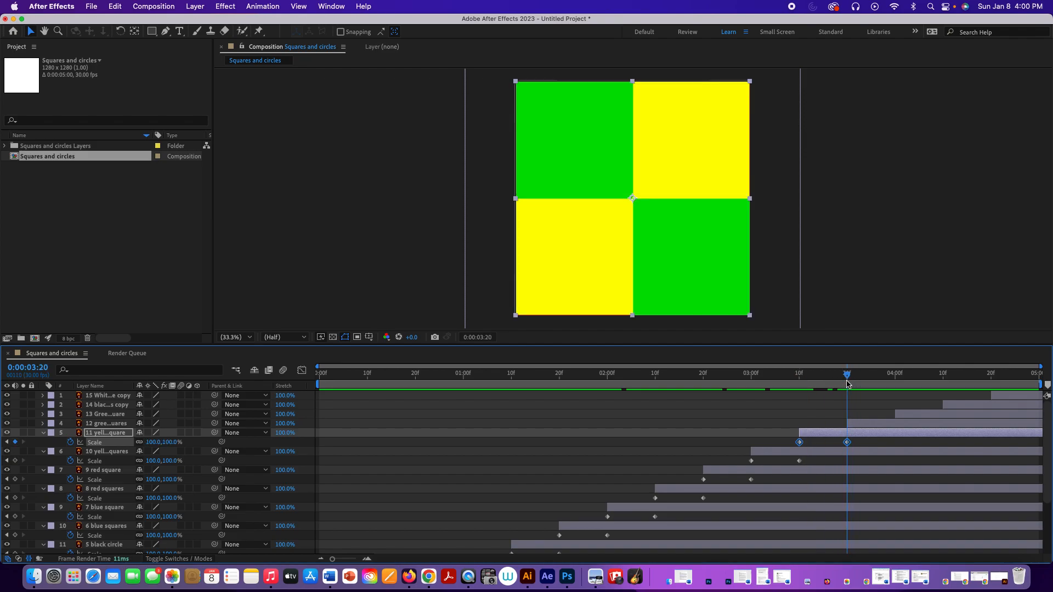
{"action": "left_click", "coordinate": [122, 424]}
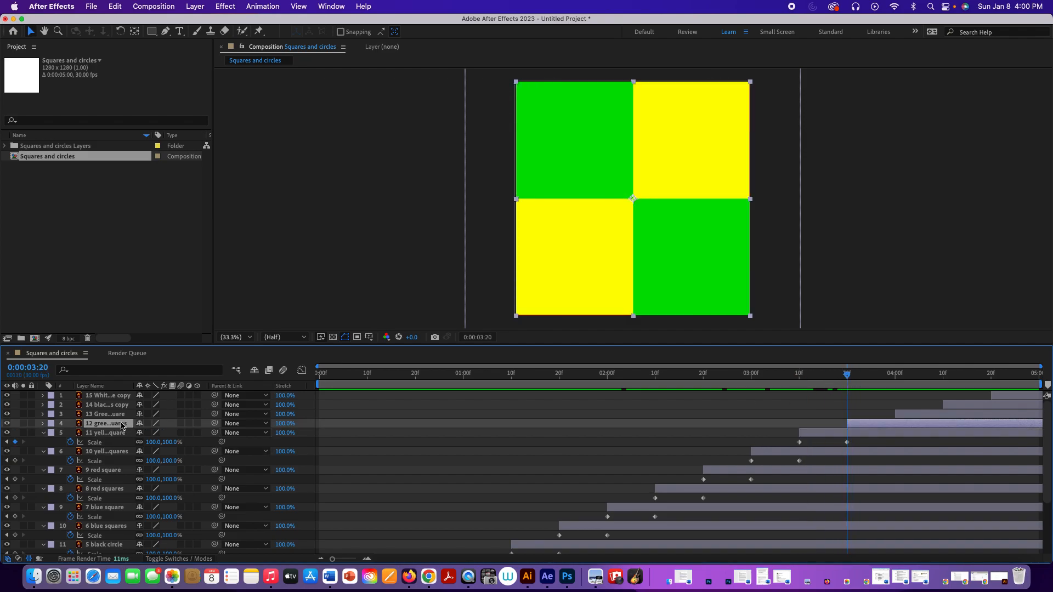
{"action": "key", "text": "super+v"}
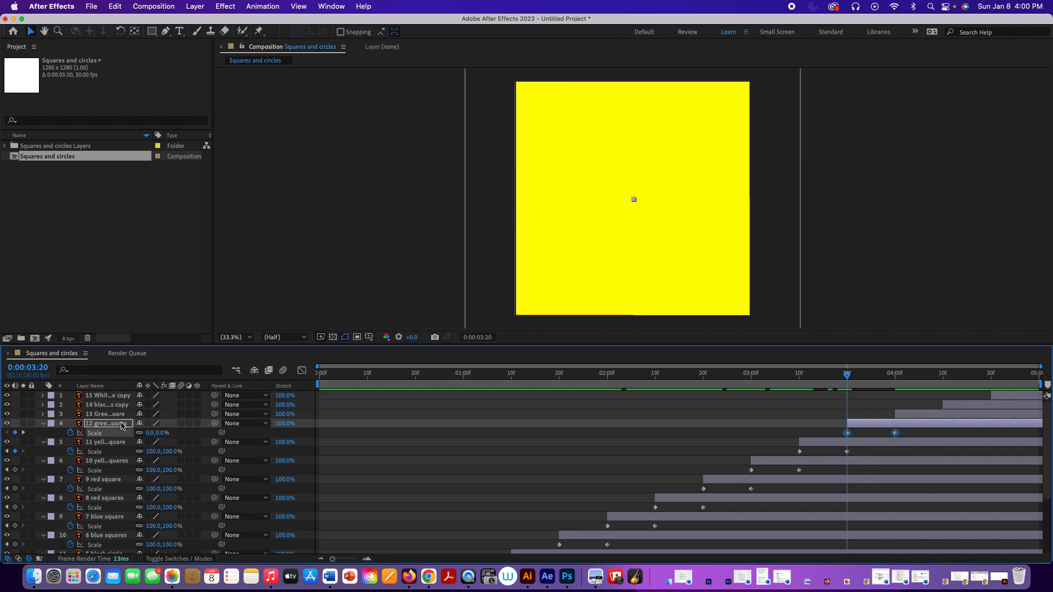
Paste the copied Scale keyframes onto the 13 Green square layer, starting at 0:00:04:00
{"action": "left_click_drag", "start_coordinate": [848, 377], "coordinate": [896, 378]}
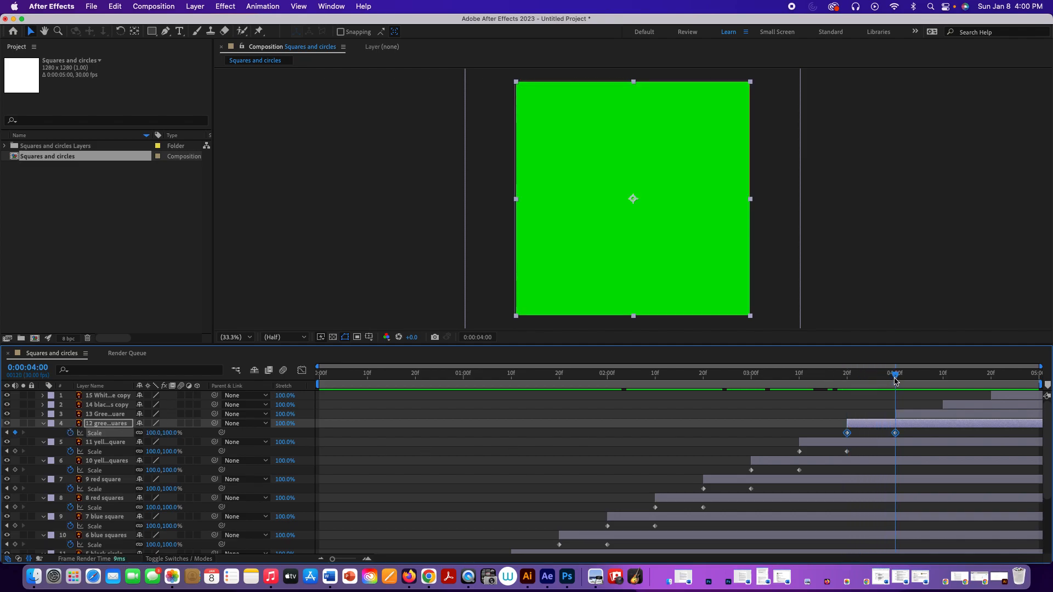
{"action": "left_click", "coordinate": [124, 415]}
{"action": "key", "text": "s"}
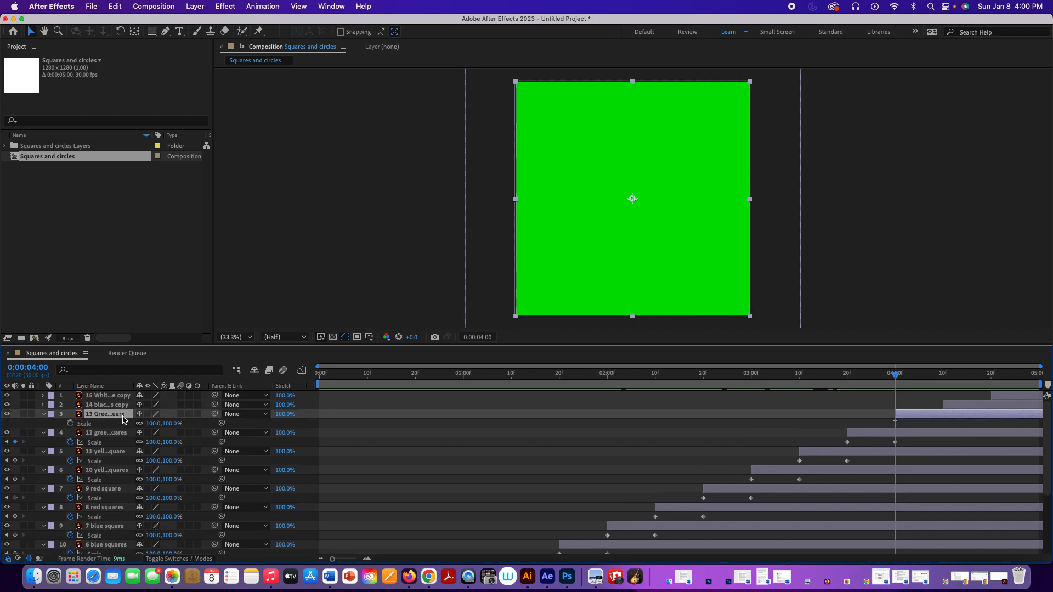
{"action": "key", "text": "ctrl+v"}
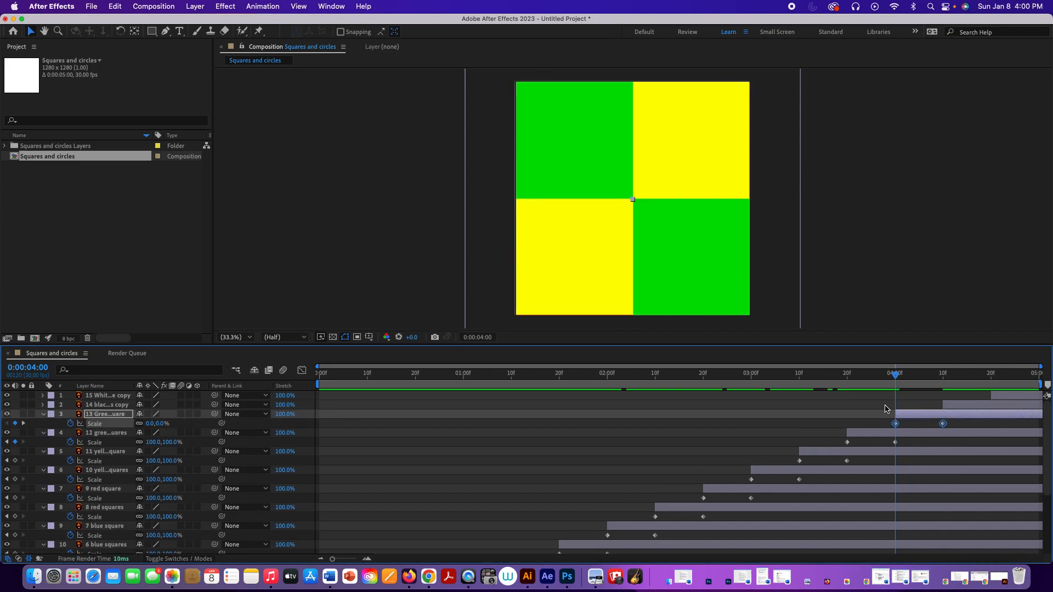
Paste the copied Scale keyframes onto the black copy layer numbered 14, starting at 0:00:04:10
{"action": "left_click_drag", "start_coordinate": [898, 378], "coordinate": [945, 379]}
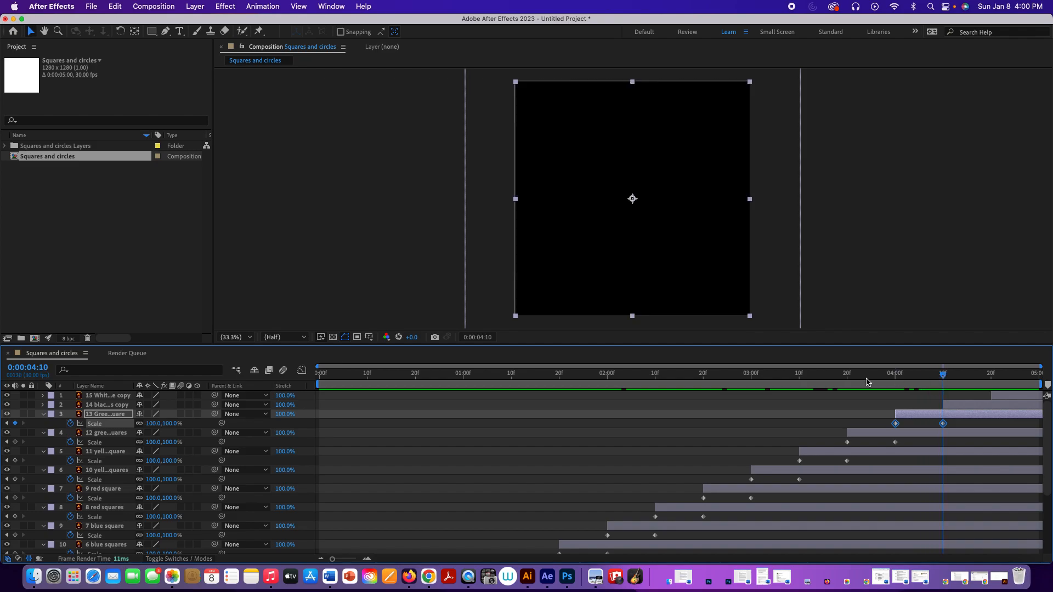
{"action": "left_click", "coordinate": [122, 406]}
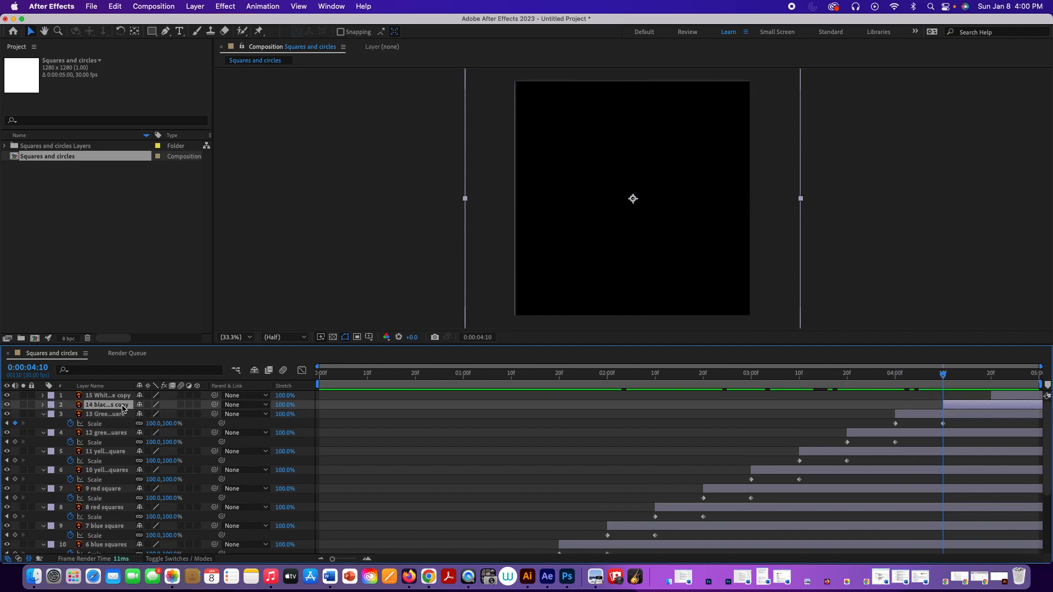
{"action": "key", "text": "ctrl+v"}
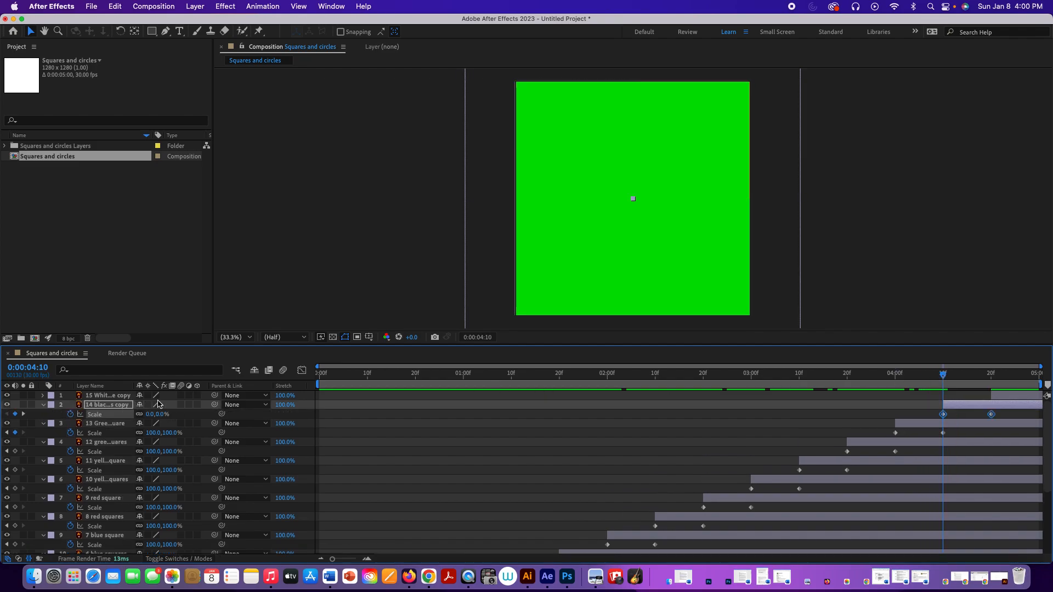
Paste the copied Scale keyframes onto the white copy layer numbered 15 at 0:00:04:20 and preview the animation
{"action": "left_click_drag", "start_coordinate": [943, 374], "coordinate": [991, 375]}
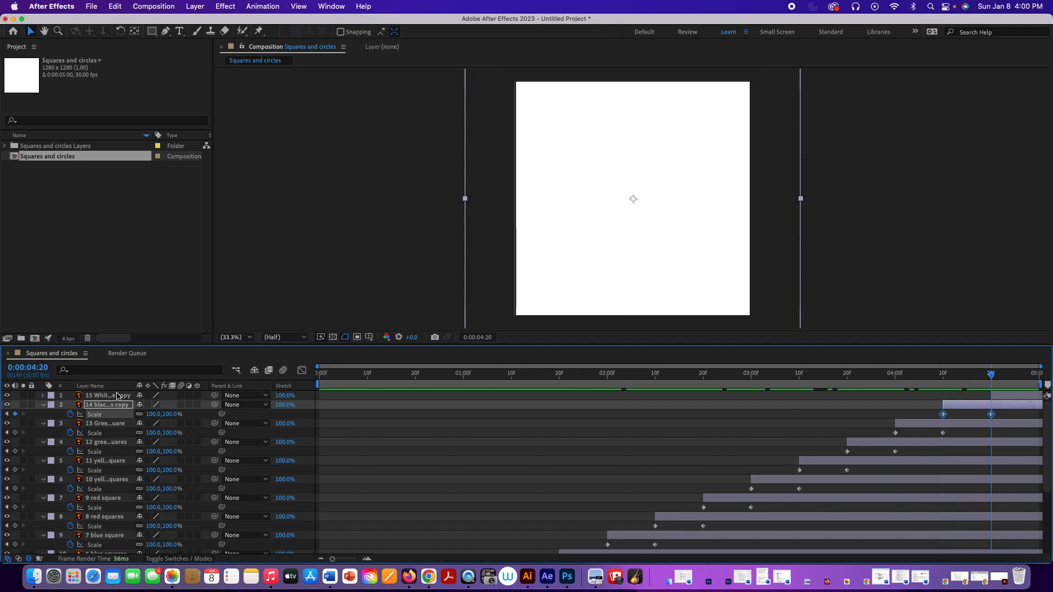
{"action": "left_click", "coordinate": [117, 396]}
{"action": "key", "text": "s"}
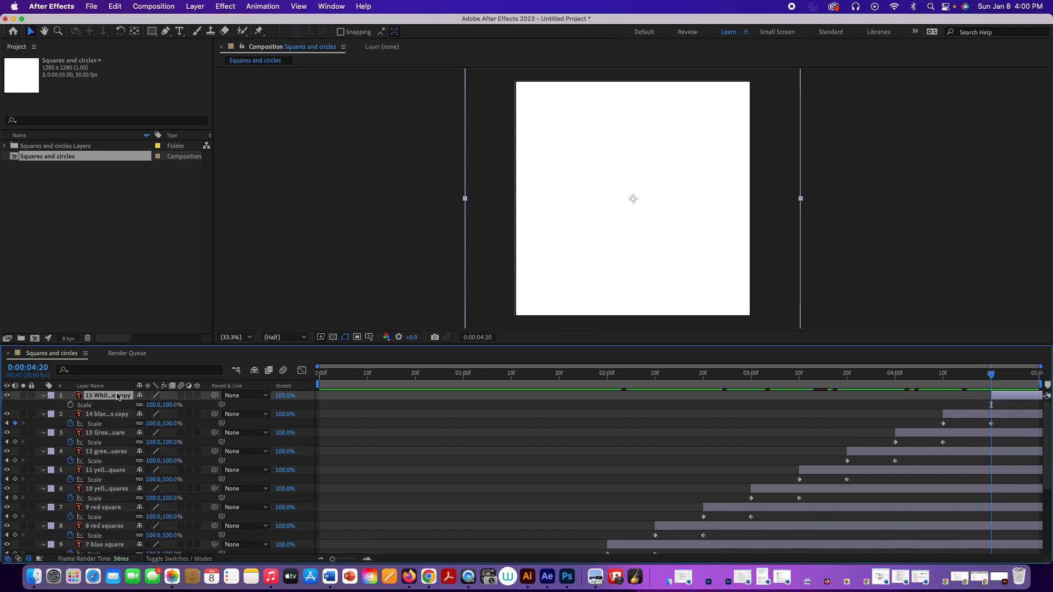
{"action": "key", "text": "super+v"}
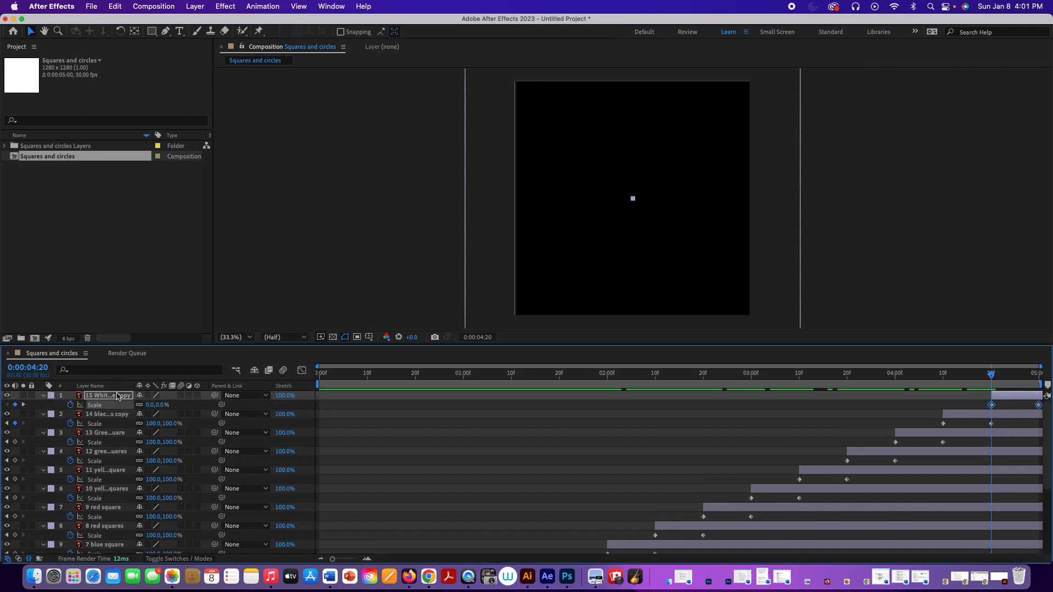
{"action": "key", "text": "space"}
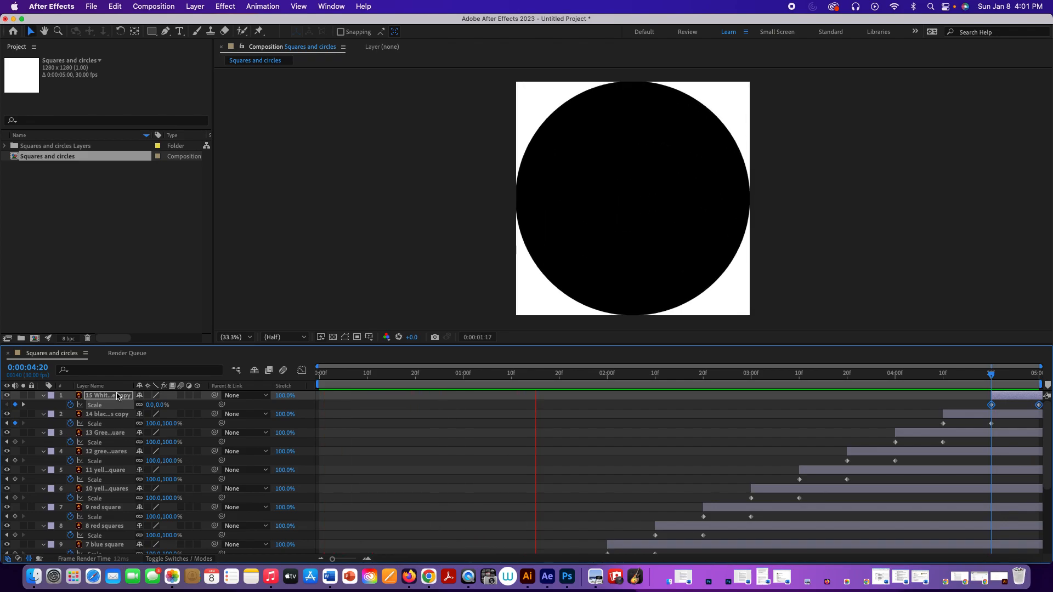
{"action": "key", "text": "space"}
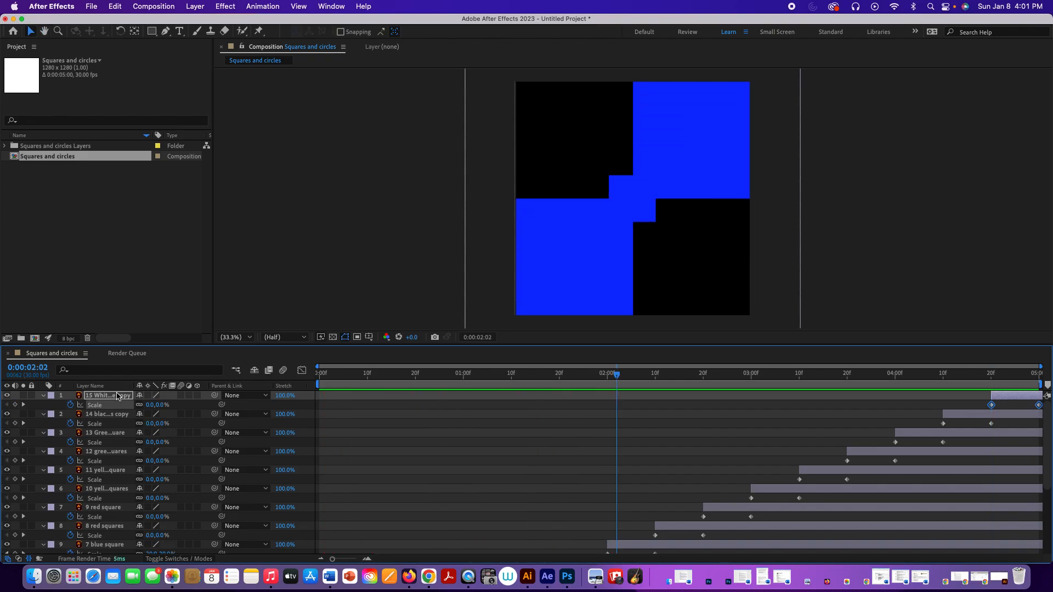
Minimize After Effects and open the squares and circles folder on the desktop to check for Squares and circles.ai
{"action": "left_click", "coordinate": [13, 20]}
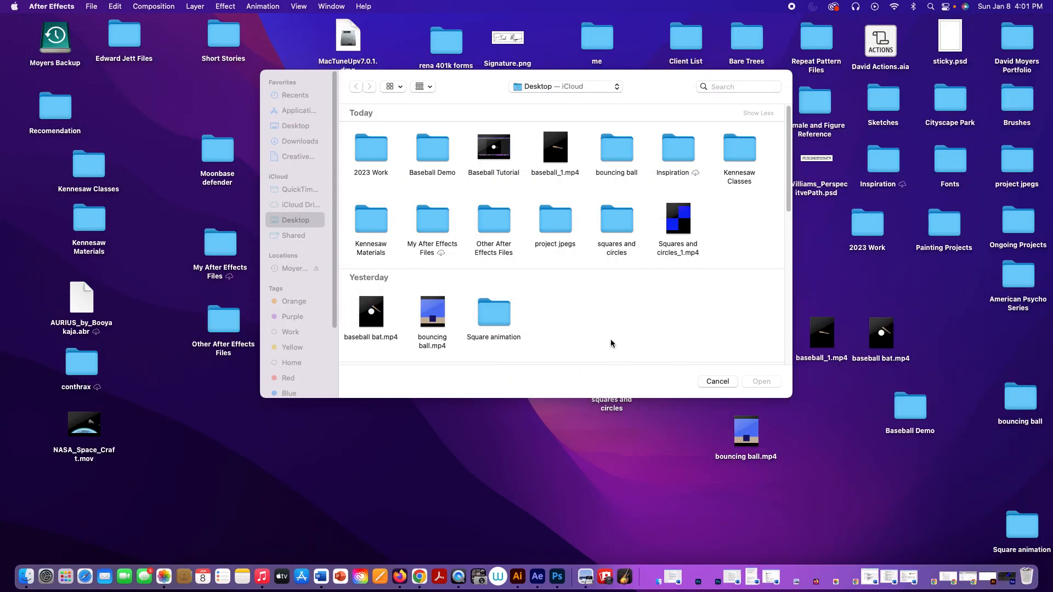
{"action": "left_click_drag", "start_coordinate": [650, 94], "coordinate": [342, 352]}
{"action": "left_click", "coordinate": [656, 366]}
{"action": "left_click", "coordinate": [615, 378]}
{"action": "double_click", "coordinate": [614, 377]}
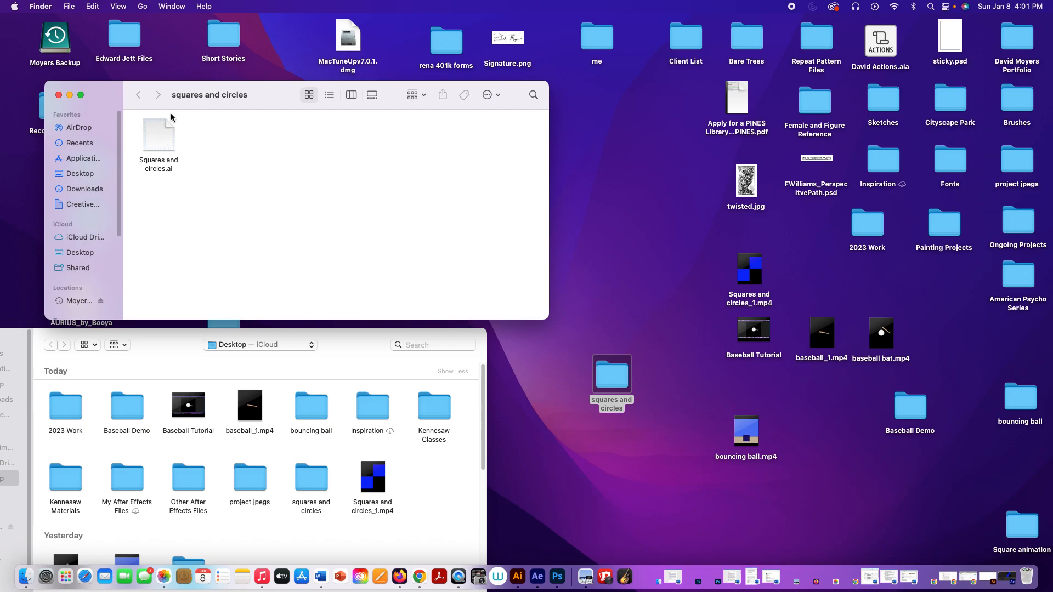
{"action": "left_click_drag", "start_coordinate": [217, 107], "coordinate": [332, 114]}
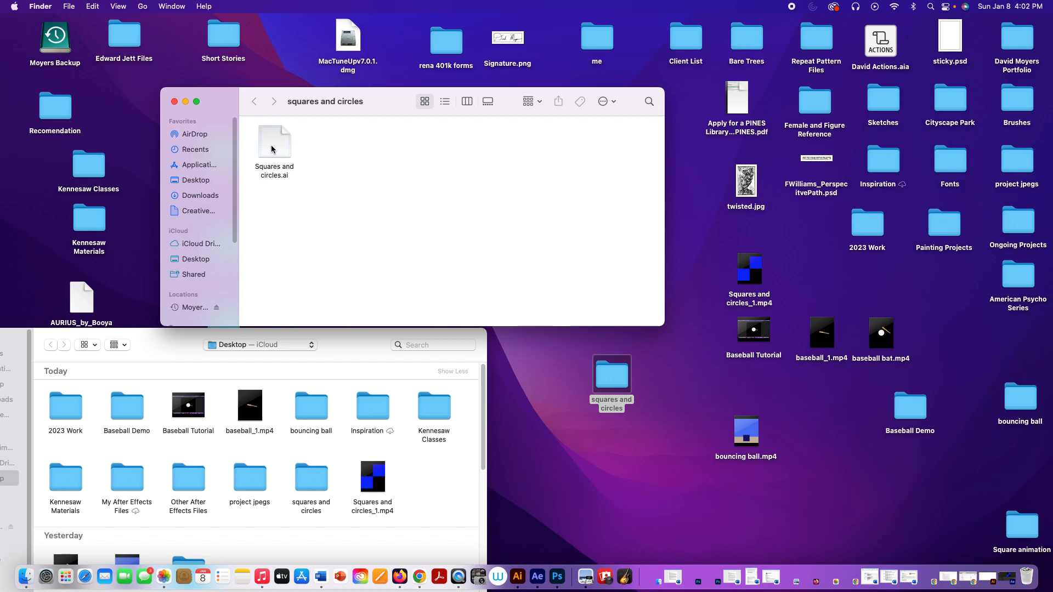
{"action": "mouse_move", "coordinate": [272, 149]}
{"action": "left_mouse_down"}
{"action": "mouse_move", "coordinate": [341, 172]}
{"action": "mouse_move", "coordinate": [273, 155]}
{"action": "left_mouse_up"}
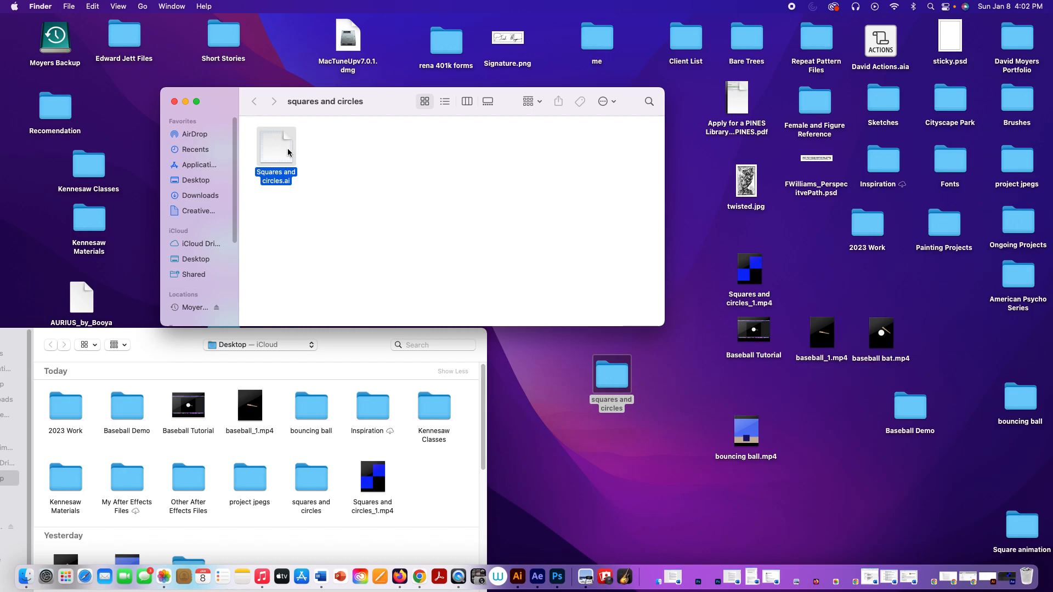
Close the squares and circles folder window and return to the After Effects project
{"action": "left_click", "coordinate": [175, 102]}
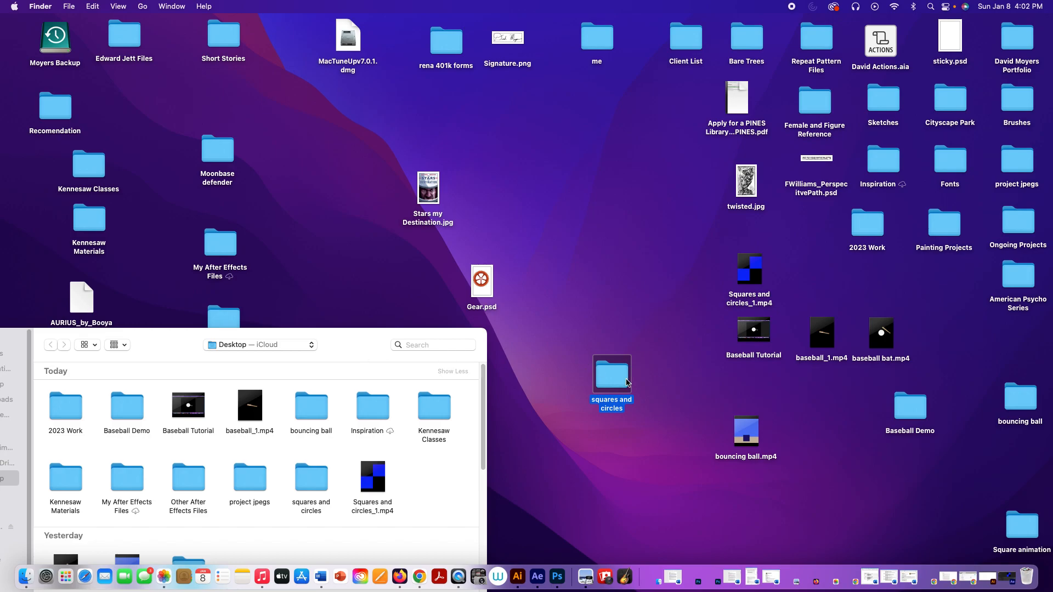
{"action": "left_click", "coordinate": [346, 350]}
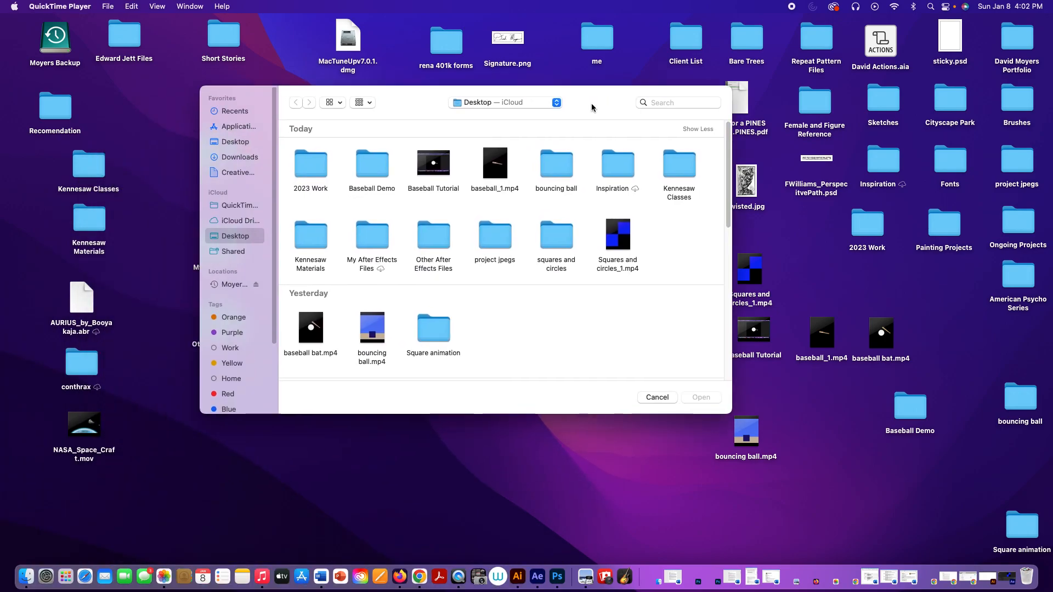
{"action": "left_click", "coordinate": [1009, 578]}
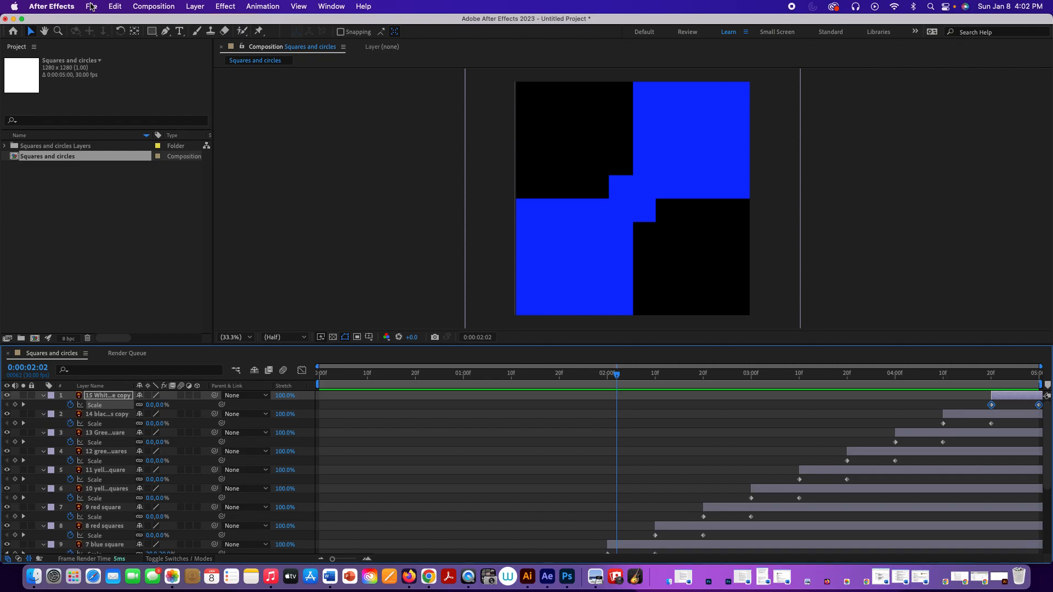
Save the project as Untitled Project.aep in the squares and circles folder on the iCloud Desktop, using the Adobe After Effects Project format
{"action": "left_click", "coordinate": [91, 7]}
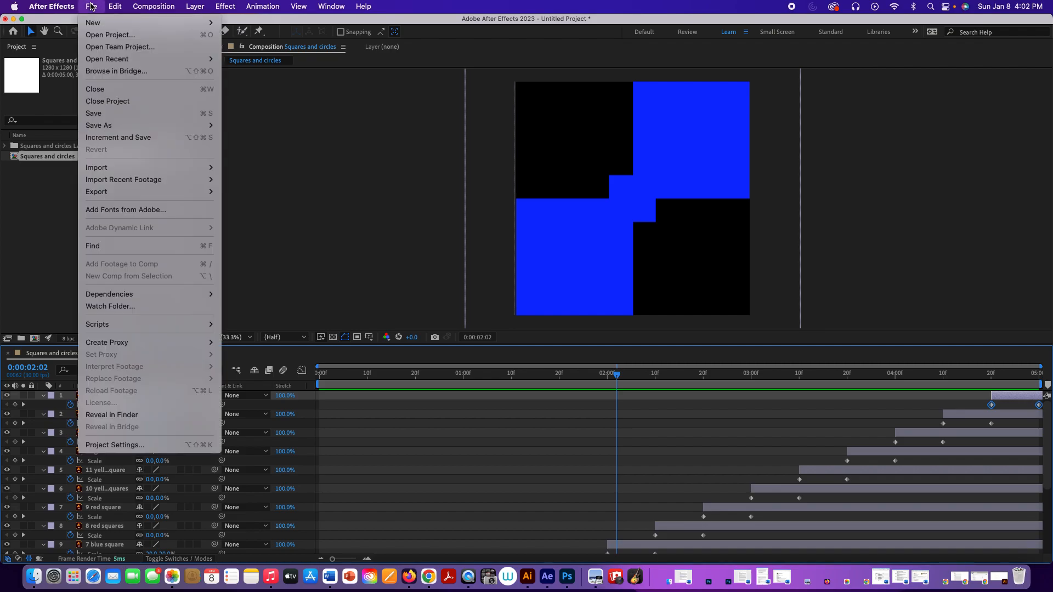
{"action": "mouse_move", "coordinate": [116, 127]}
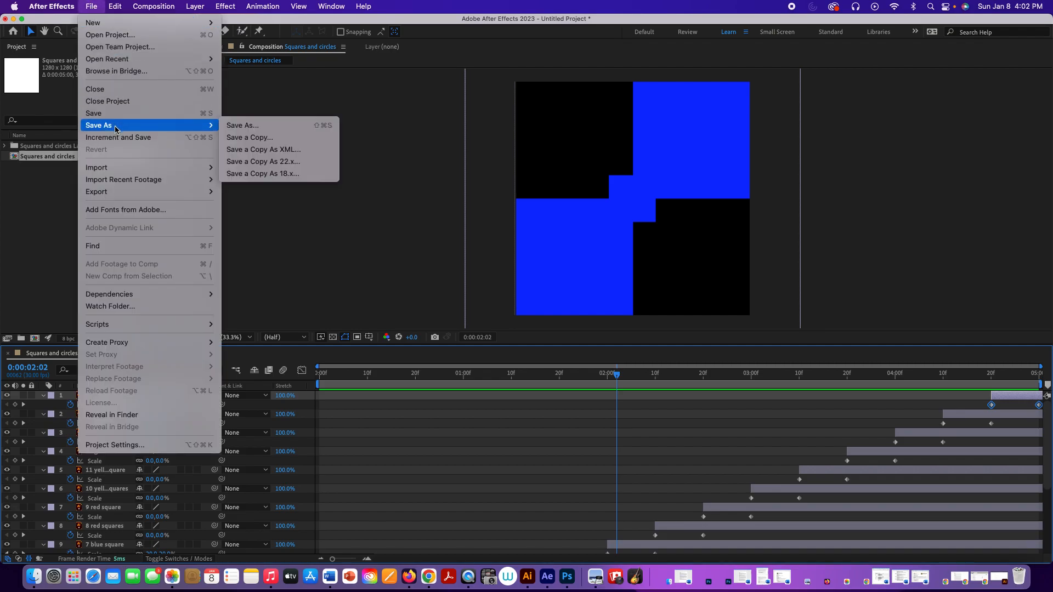
{"action": "left_click", "coordinate": [242, 125]}
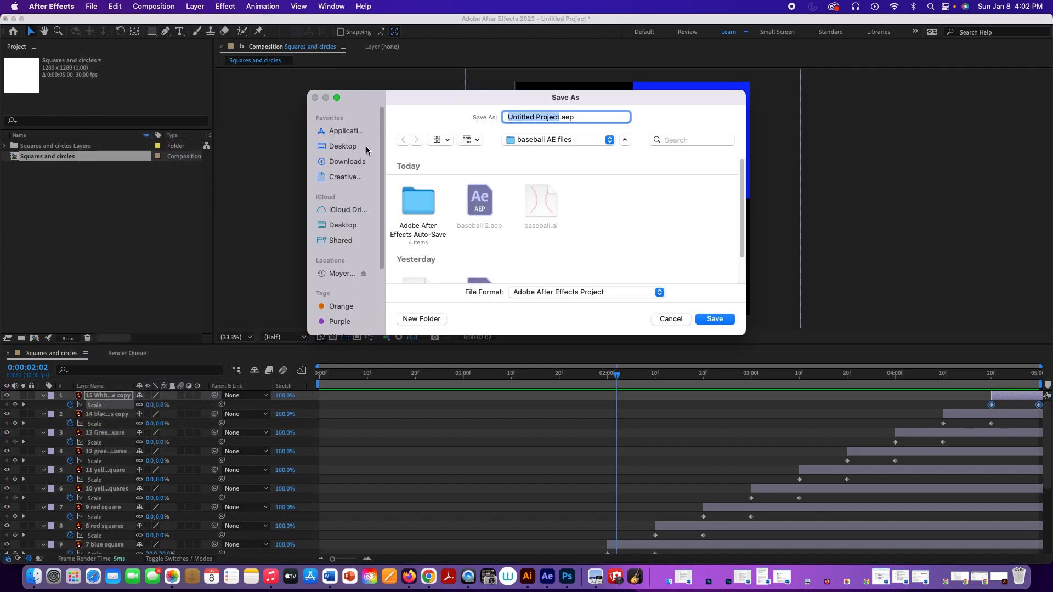
{"action": "left_click", "coordinate": [554, 143]}
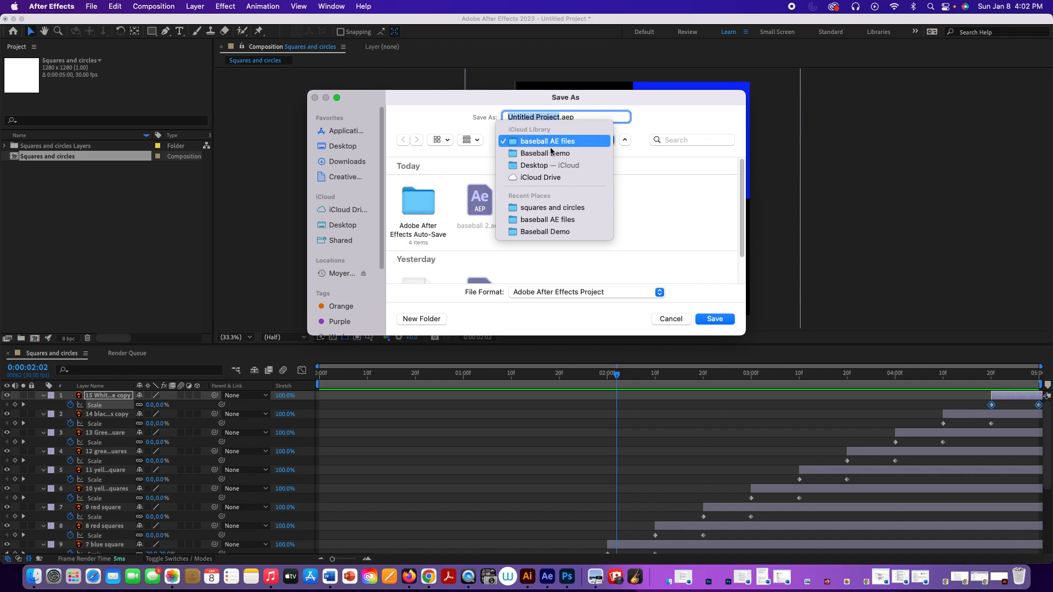
{"action": "left_click", "coordinate": [544, 166]}
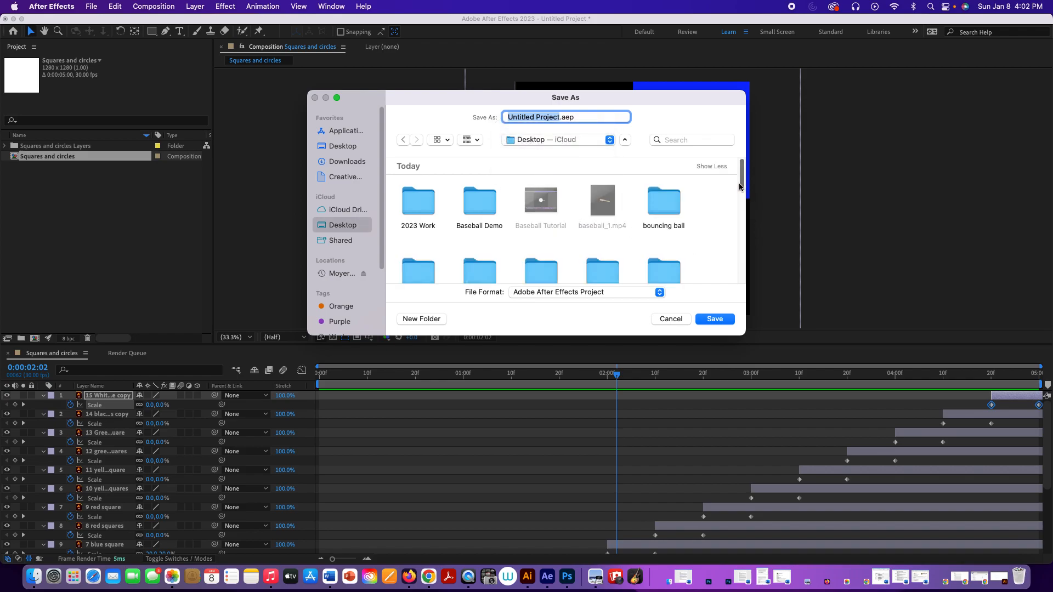
{"action": "scroll", "coordinate": [740, 194], "scroll_direction": "down", "scroll_amount": 4}
{"action": "scroll", "coordinate": [739, 195], "scroll_direction": "down", "scroll_amount": 2}
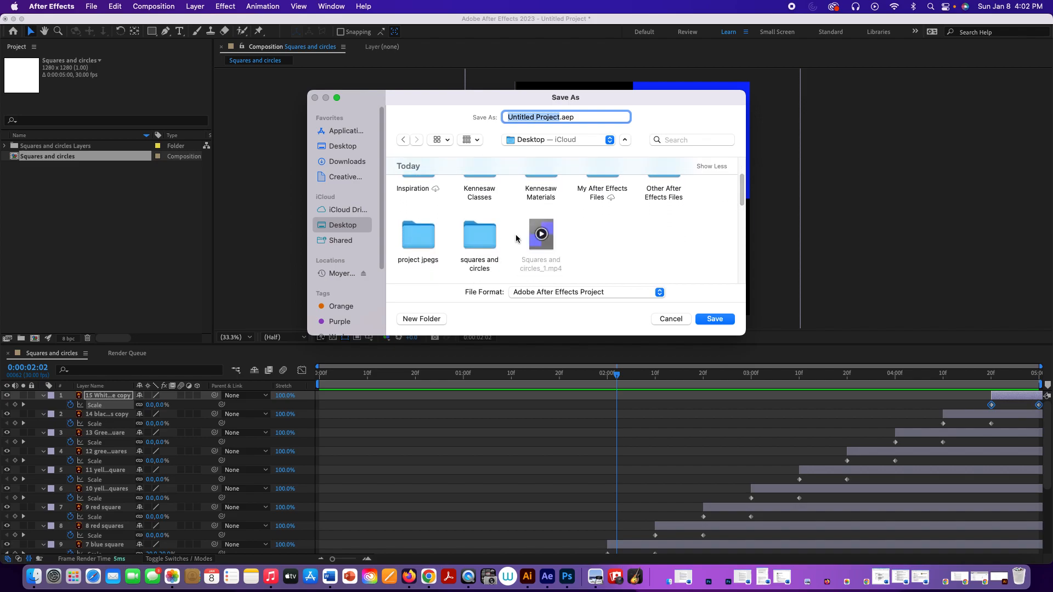
{"action": "double_click", "coordinate": [478, 240]}
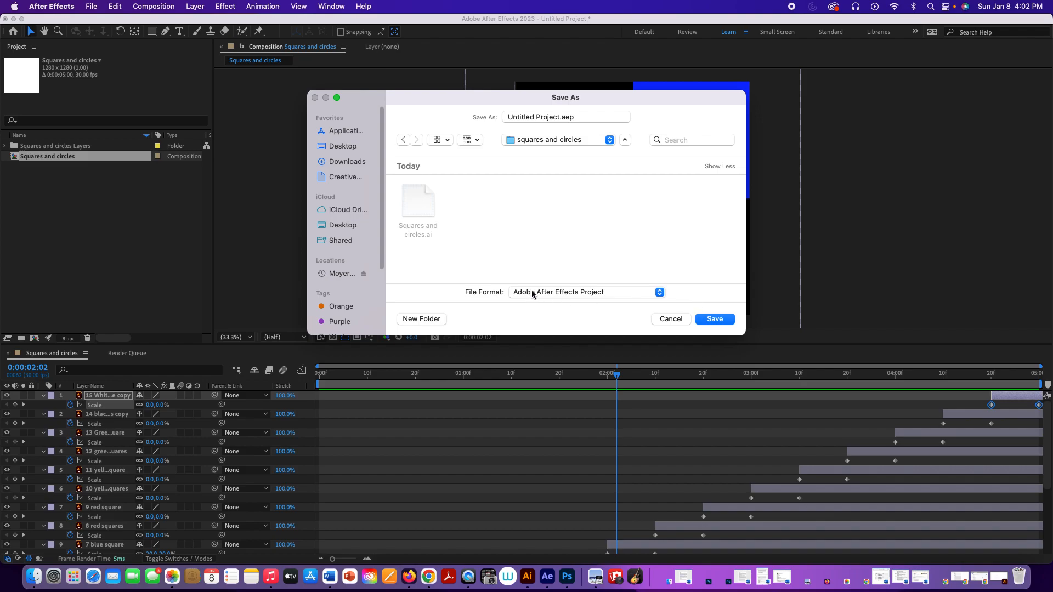
{"action": "left_click", "coordinate": [579, 291]}
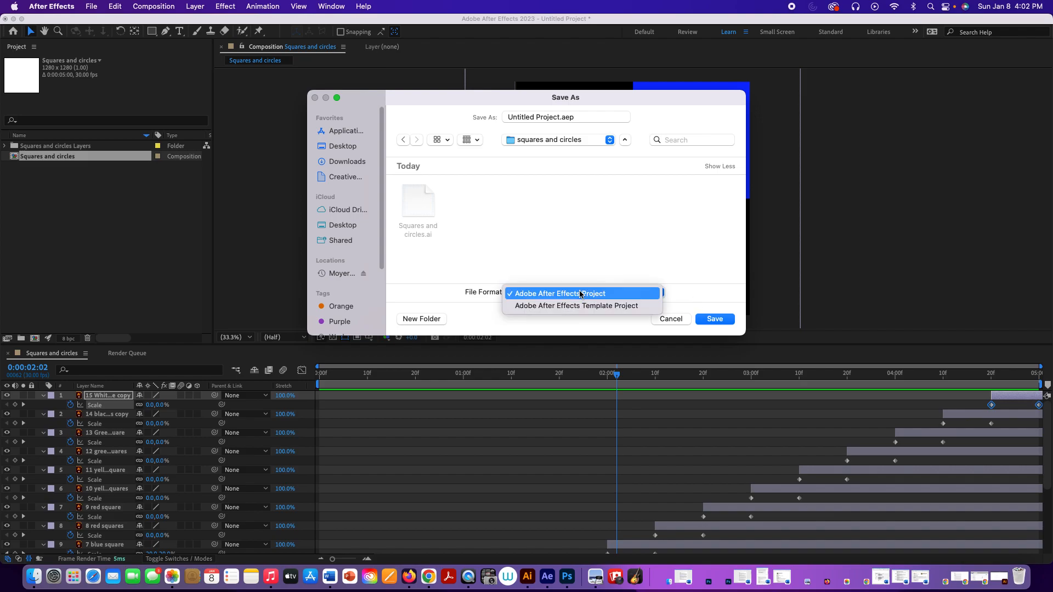
{"action": "left_click", "coordinate": [580, 294]}
{"action": "left_click", "coordinate": [712, 320]}
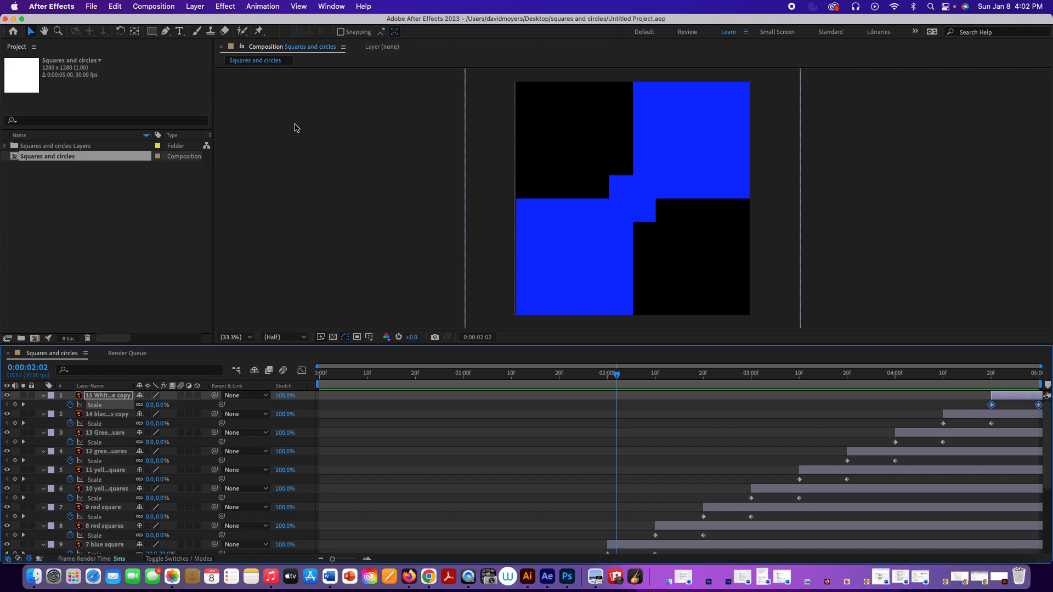
Minimize After Effects, open the squares and circles folder on the desktop to check for Untitled Project.aep, and return to After Effects
{"action": "left_click", "coordinate": [14, 19]}
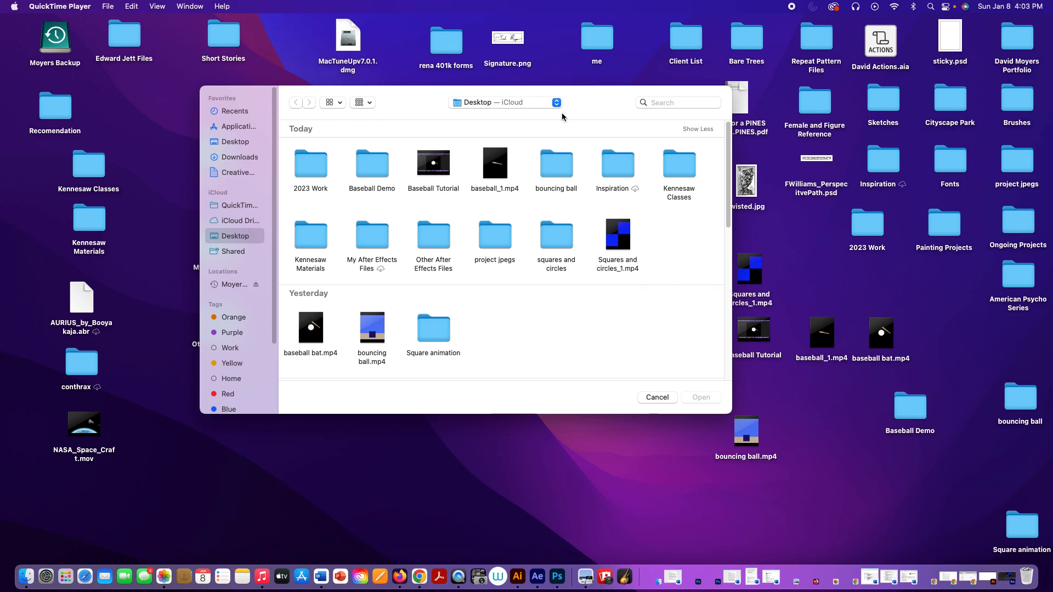
{"action": "left_click_drag", "start_coordinate": [579, 99], "coordinate": [322, 197]}
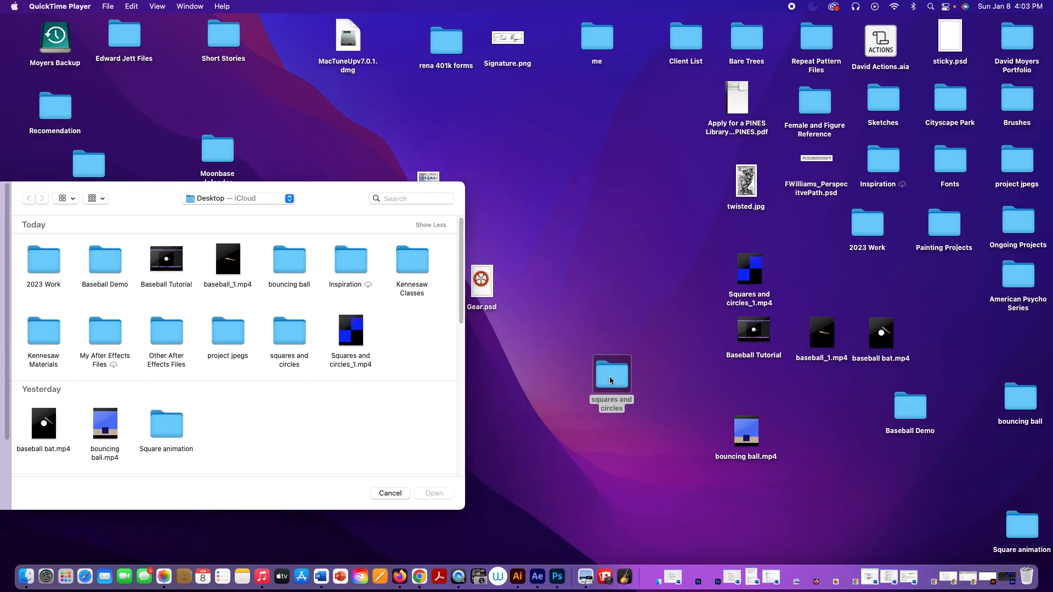
{"action": "double_click", "coordinate": [603, 411]}
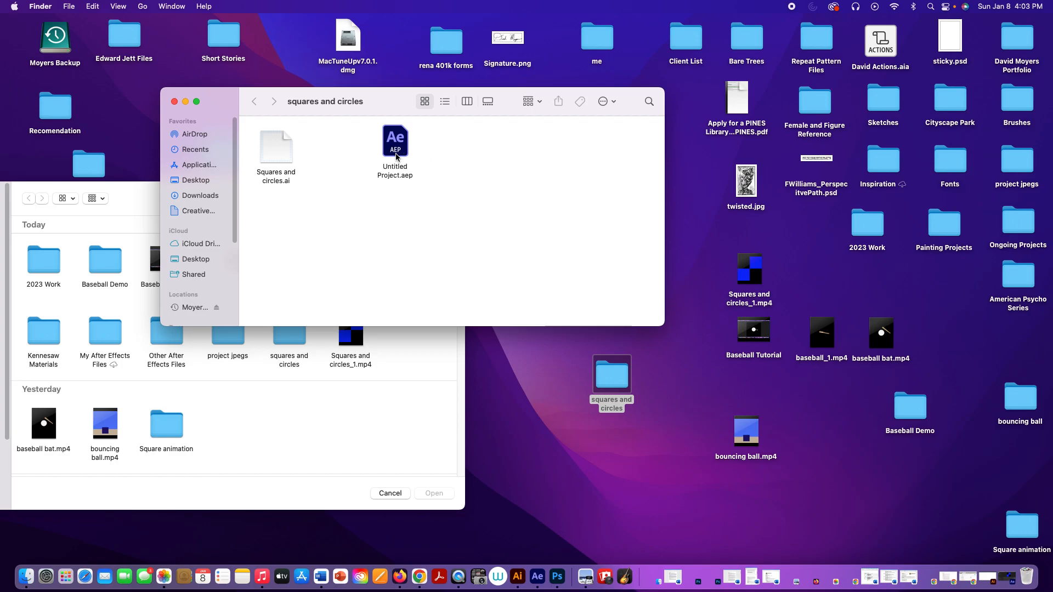
{"action": "left_click_drag", "start_coordinate": [147, 209], "coordinate": [465, 206]}
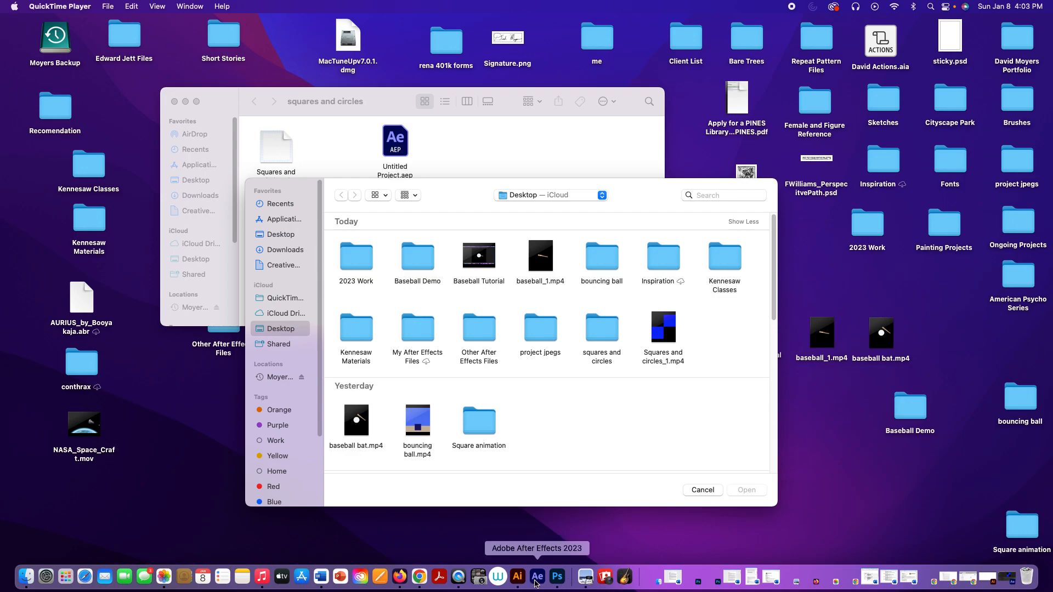
{"action": "left_click", "coordinate": [537, 580]}
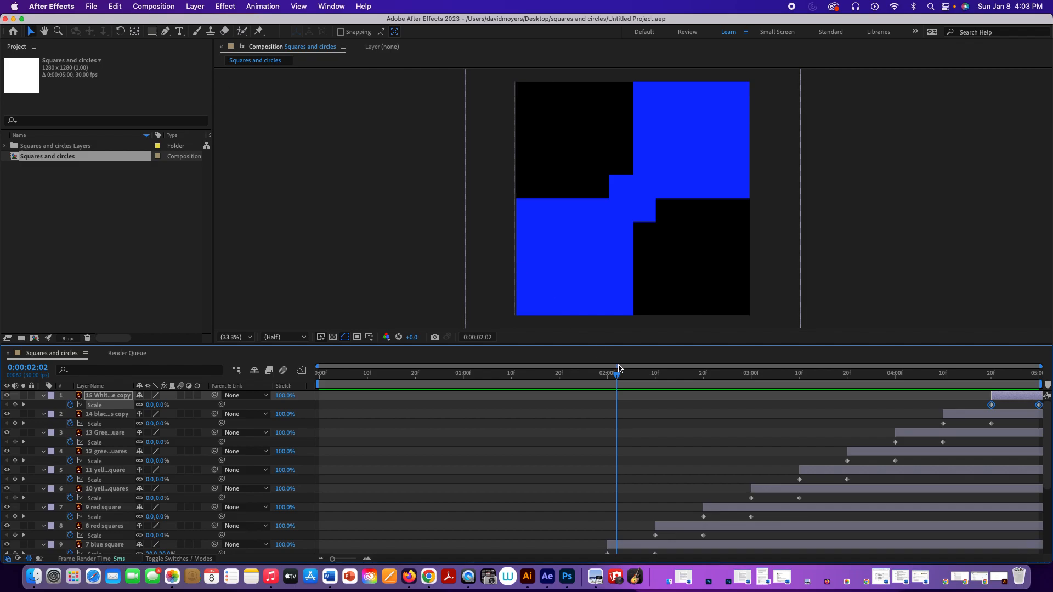
Add the Squares and circles composition to the Render Queue and bring the queue into view
{"action": "left_click_drag", "start_coordinate": [617, 373], "coordinate": [404, 522]}
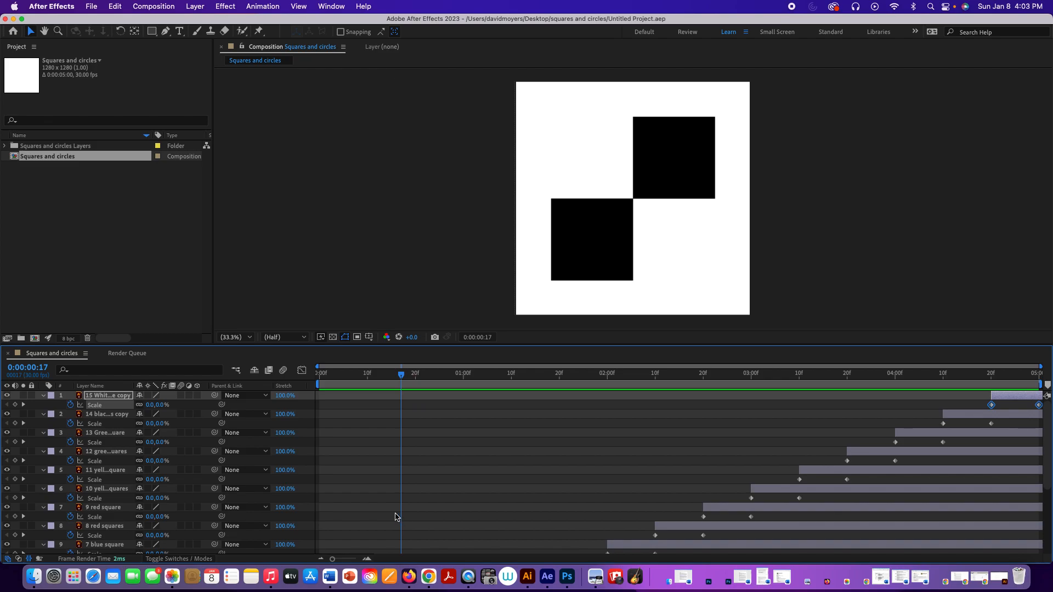
{"action": "left_click", "coordinate": [140, 6]}
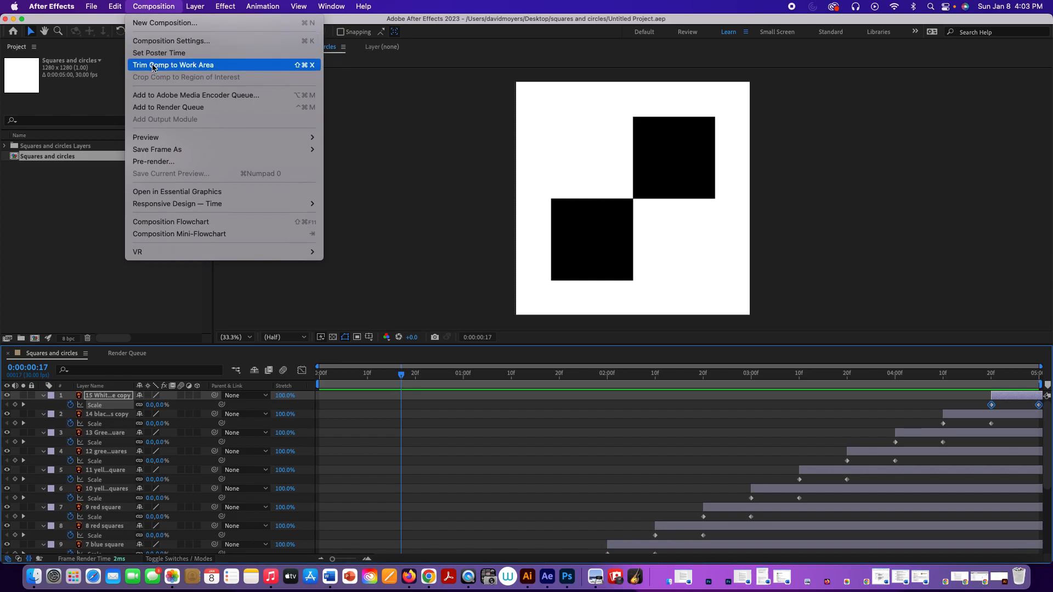
{"action": "left_click", "coordinate": [164, 107]}
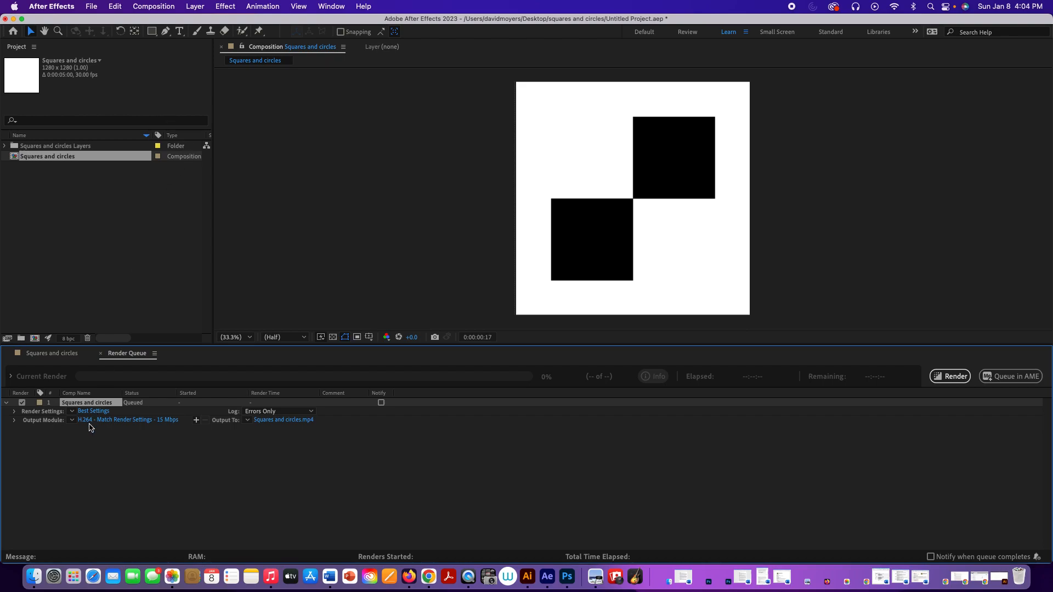
{"action": "left_click", "coordinate": [57, 357]}
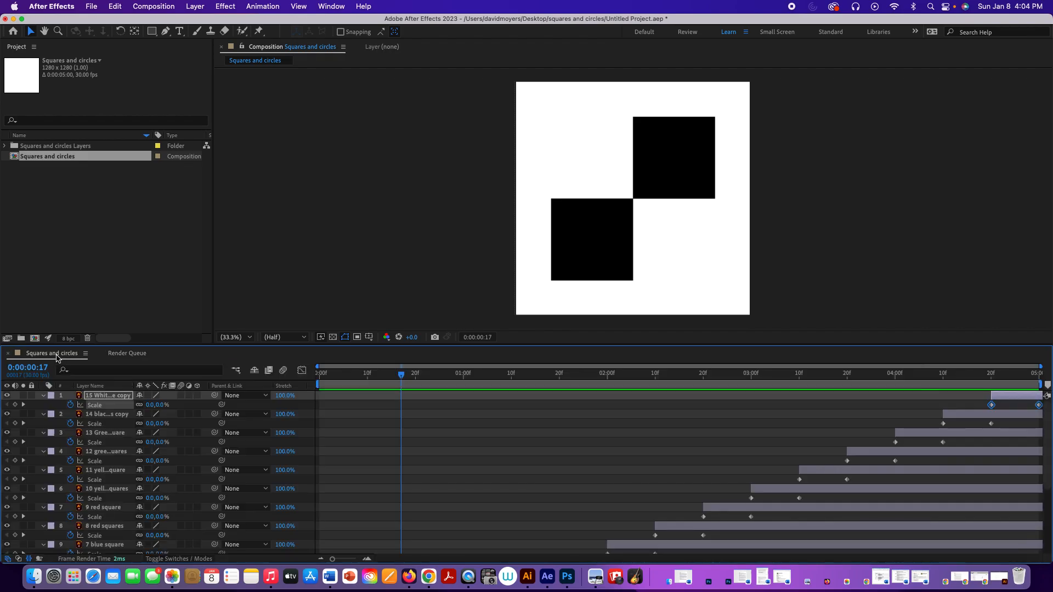
{"action": "left_click", "coordinate": [118, 355]}
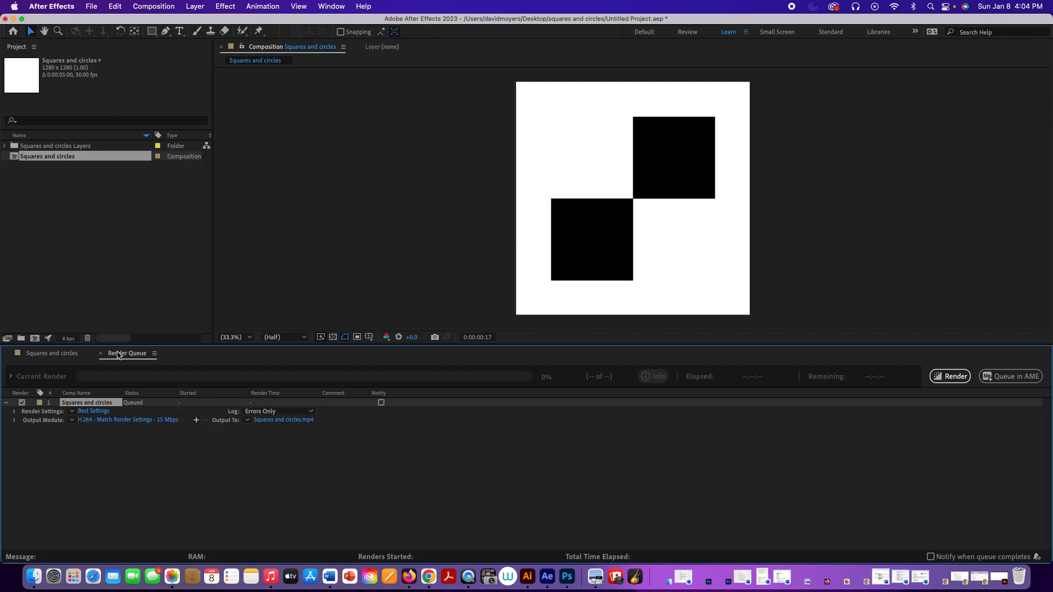
Set the queued composition's render resolution to Half
{"action": "left_click", "coordinate": [95, 411]}
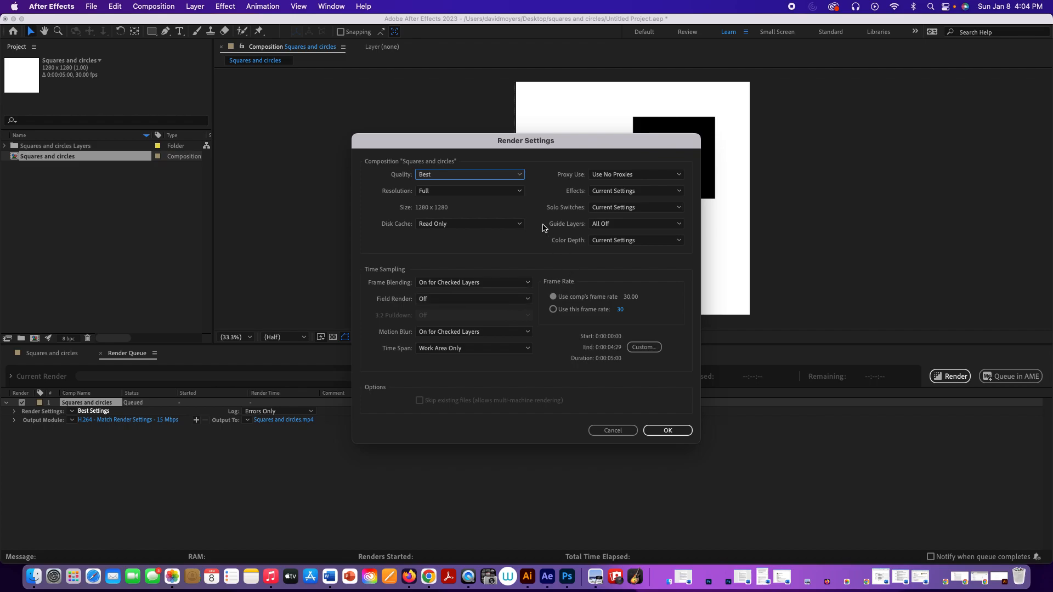
{"action": "left_click", "coordinate": [480, 195]}
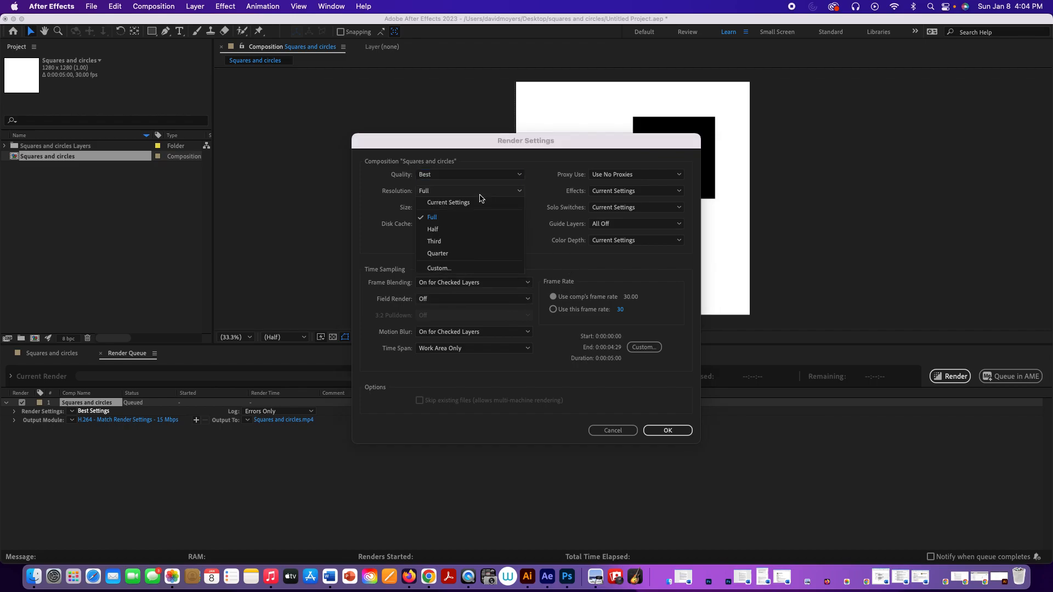
{"action": "left_click", "coordinate": [449, 230]}
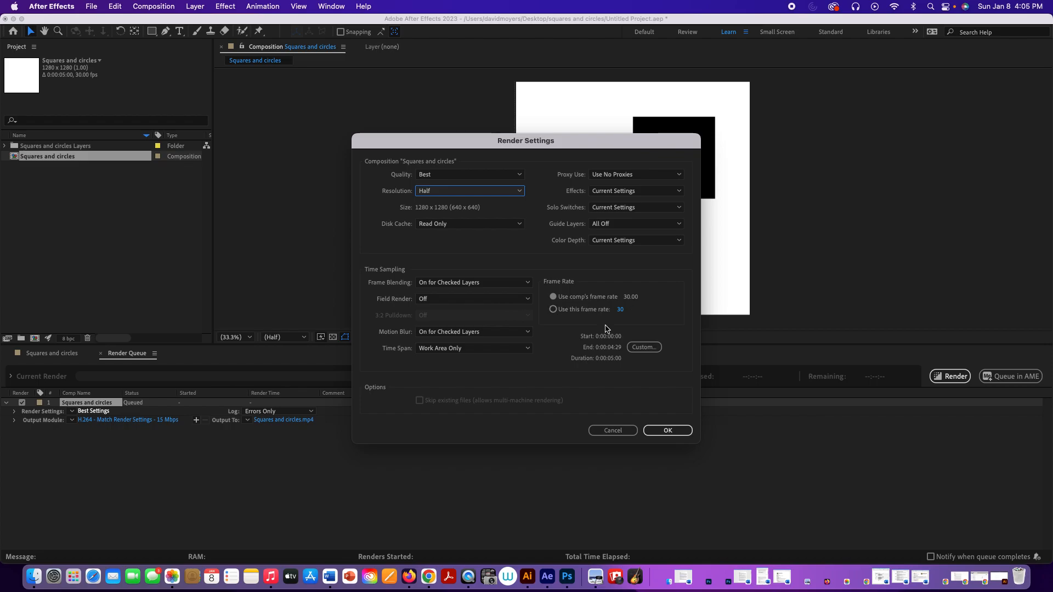
{"action": "left_click", "coordinate": [668, 431]}
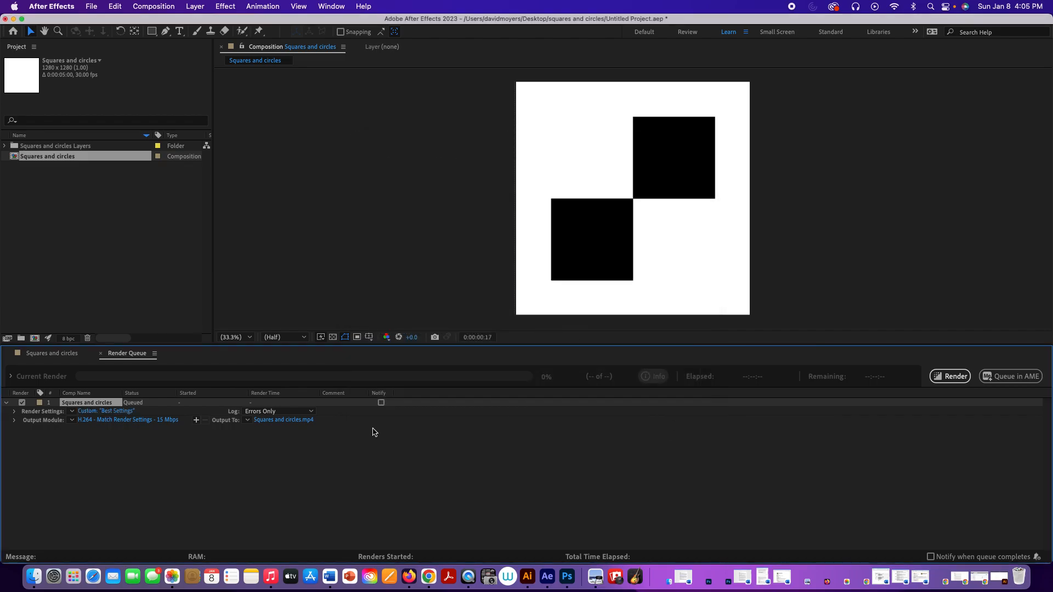
Keep H.264 as the output module's format and set its audio to Audio Output Off
{"action": "left_click", "coordinate": [122, 420]}
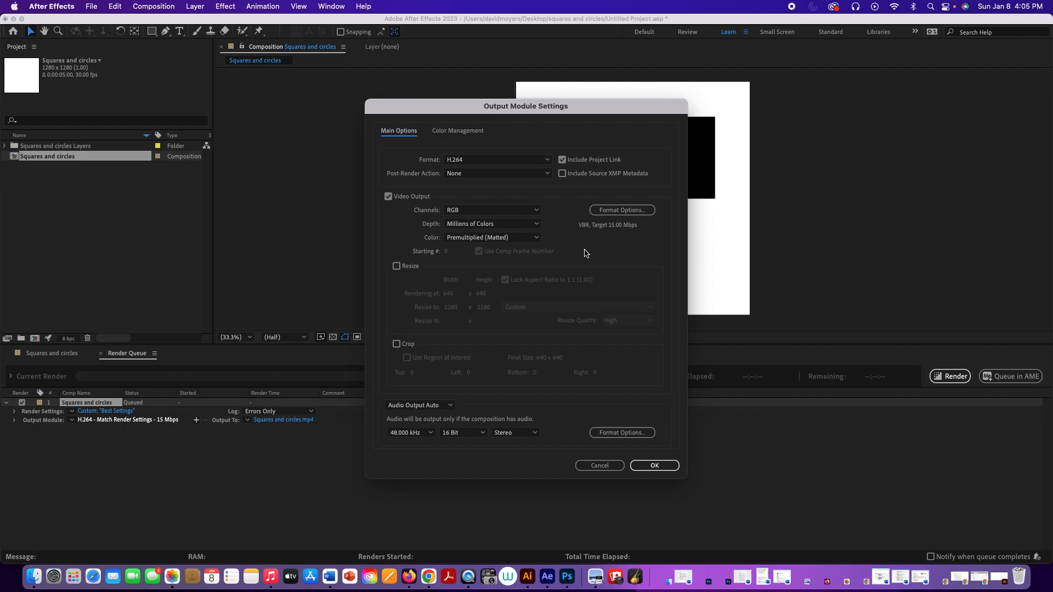
{"action": "left_click", "coordinate": [505, 165]}
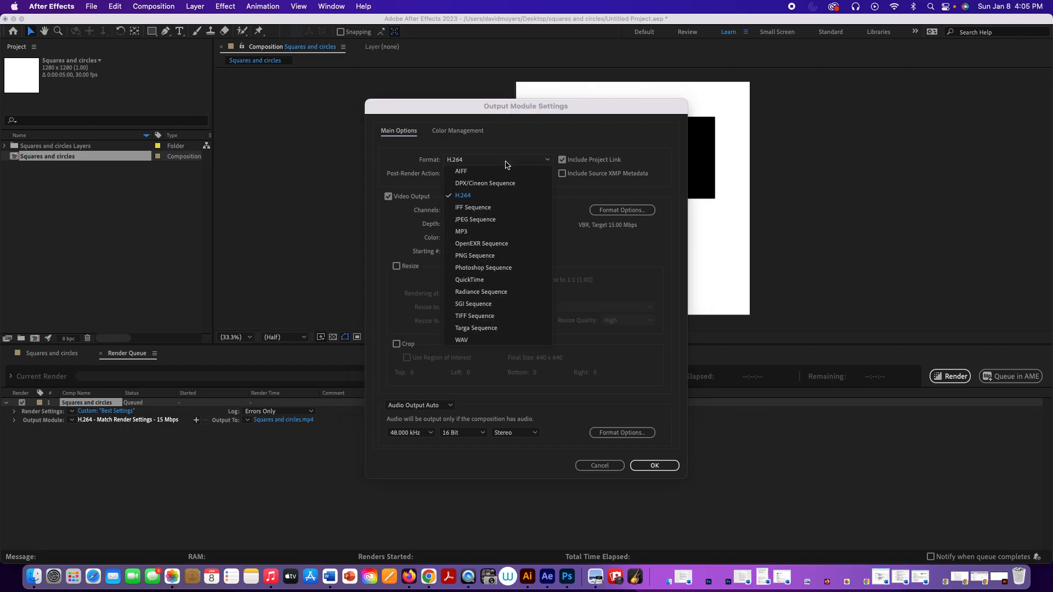
{"action": "left_click", "coordinate": [514, 144]}
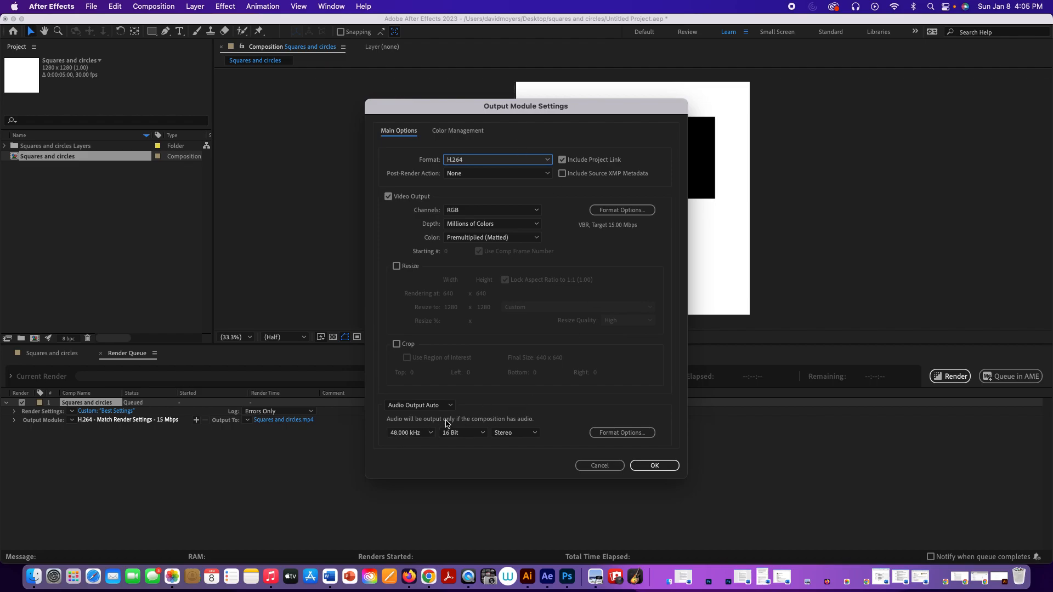
{"action": "left_click", "coordinate": [656, 467]}
{"action": "left_click", "coordinate": [437, 407]}
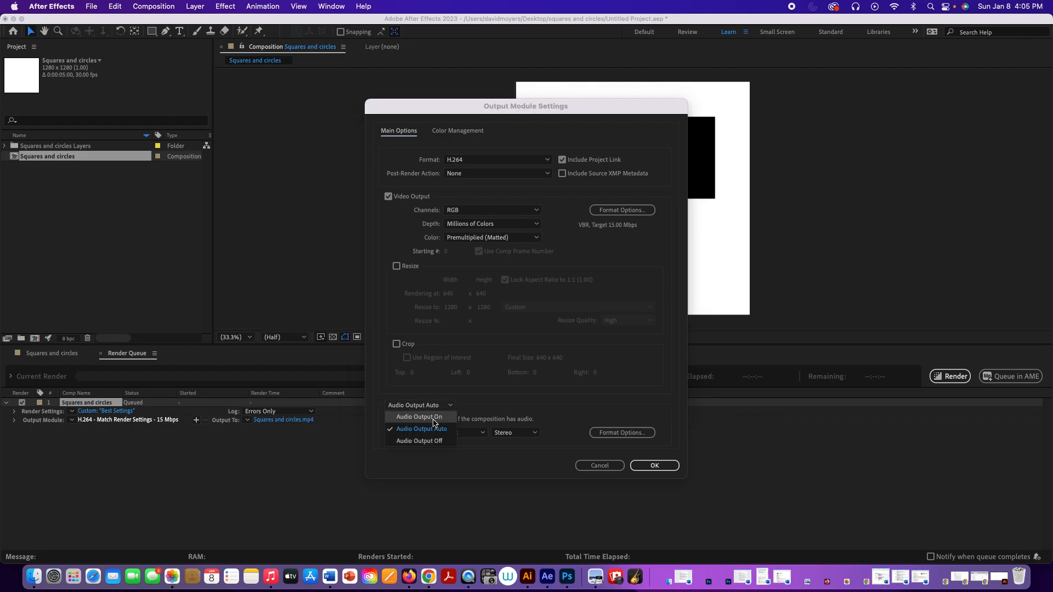
{"action": "left_click", "coordinate": [436, 440]}
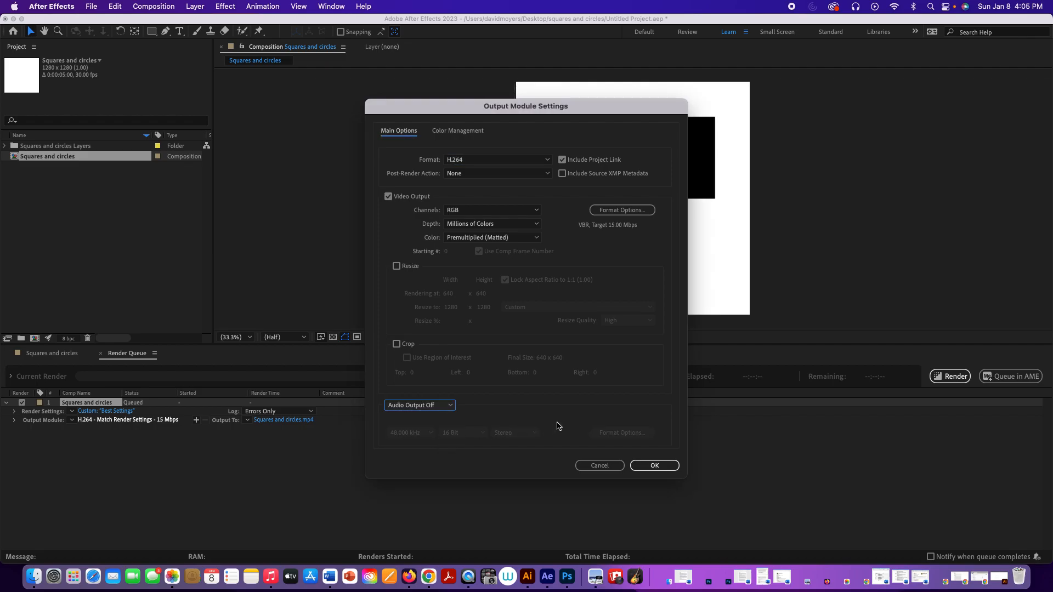
{"action": "left_click", "coordinate": [658, 466]}
{"action": "left_click", "coordinate": [658, 466]}
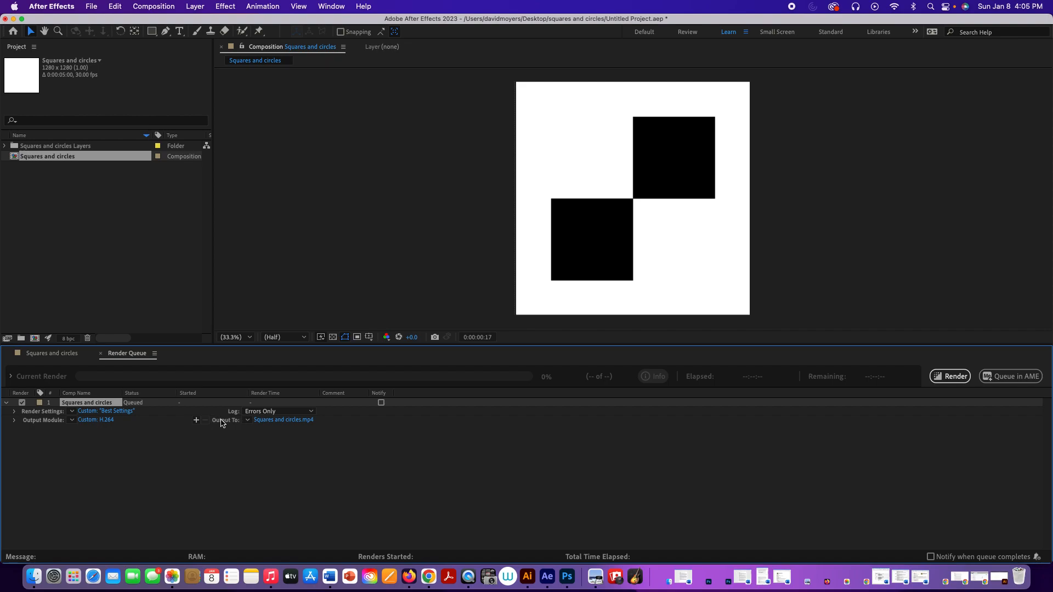
Set the output movie to Squares and circles.mp4 on the iCloud Desktop and render the queued composition
{"action": "left_click", "coordinate": [270, 423]}
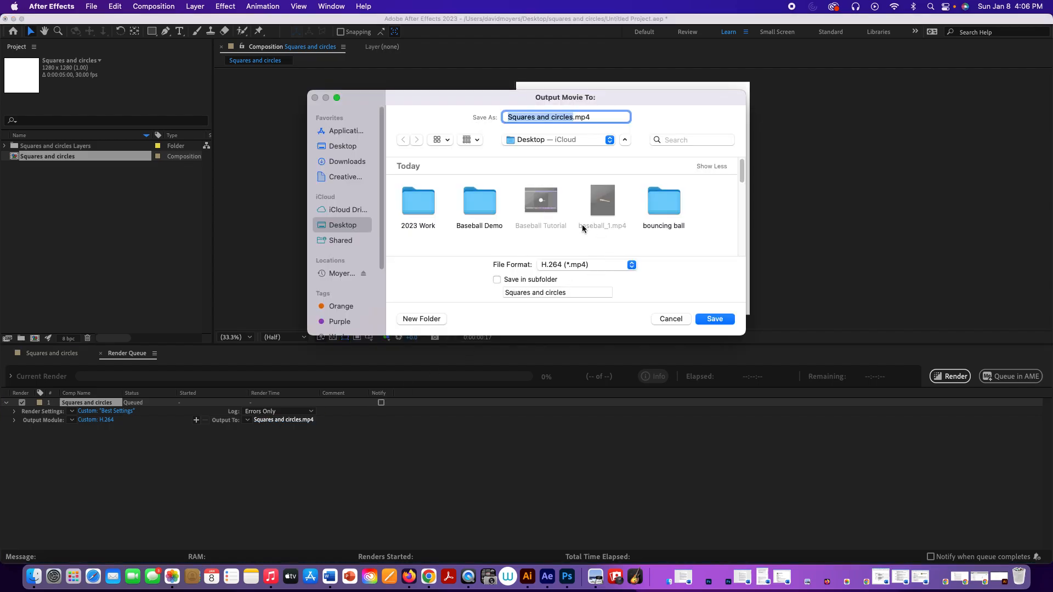
{"action": "left_click", "coordinate": [553, 141]}
{"action": "left_click", "coordinate": [553, 141]}
{"action": "left_click", "coordinate": [715, 320]}
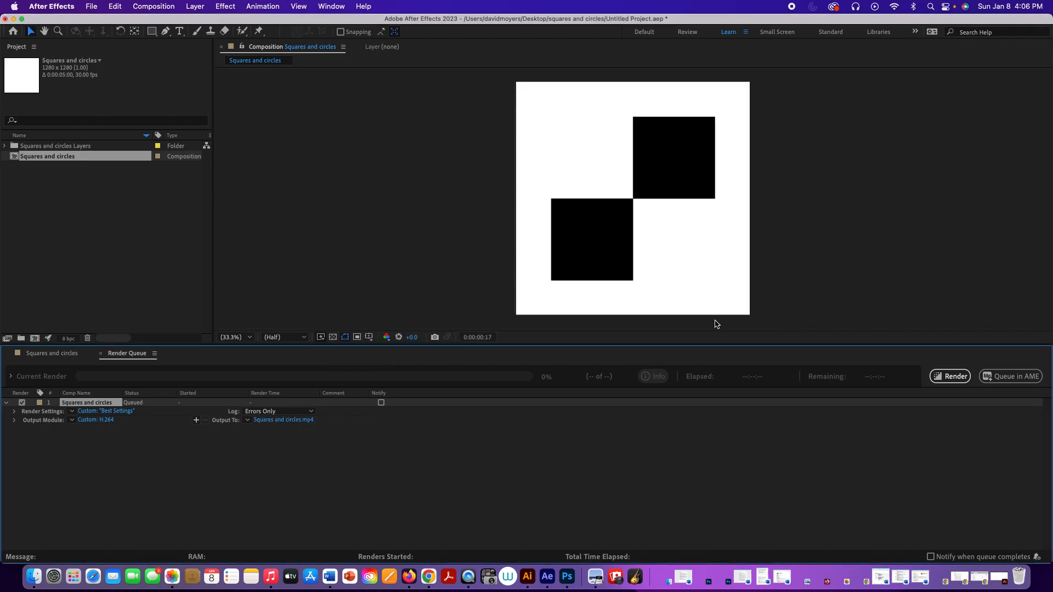
{"action": "left_click", "coordinate": [943, 379]}
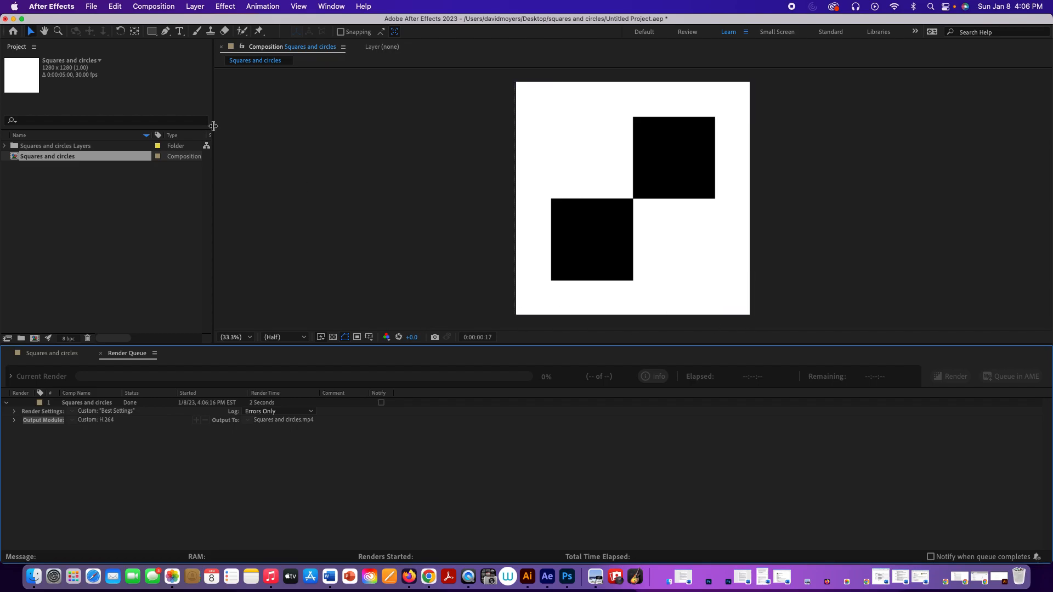
Minimize After Effects, uncover the video files on the desktop, and play the preview of Squares and circles_1.mp4
{"action": "left_click", "coordinate": [13, 19]}
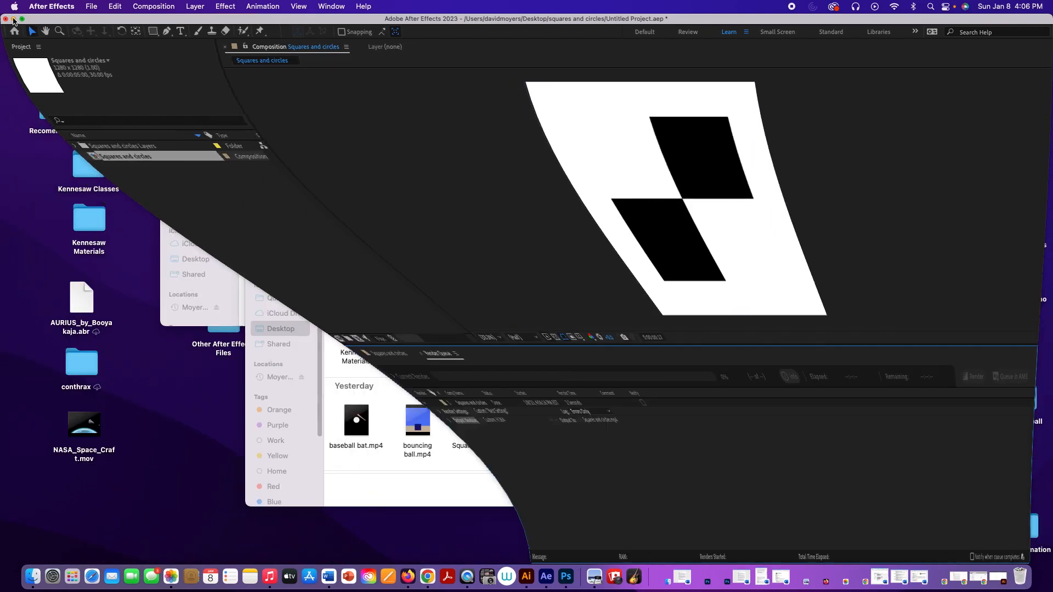
{"action": "left_click_drag", "start_coordinate": [646, 207], "coordinate": [369, 203]}
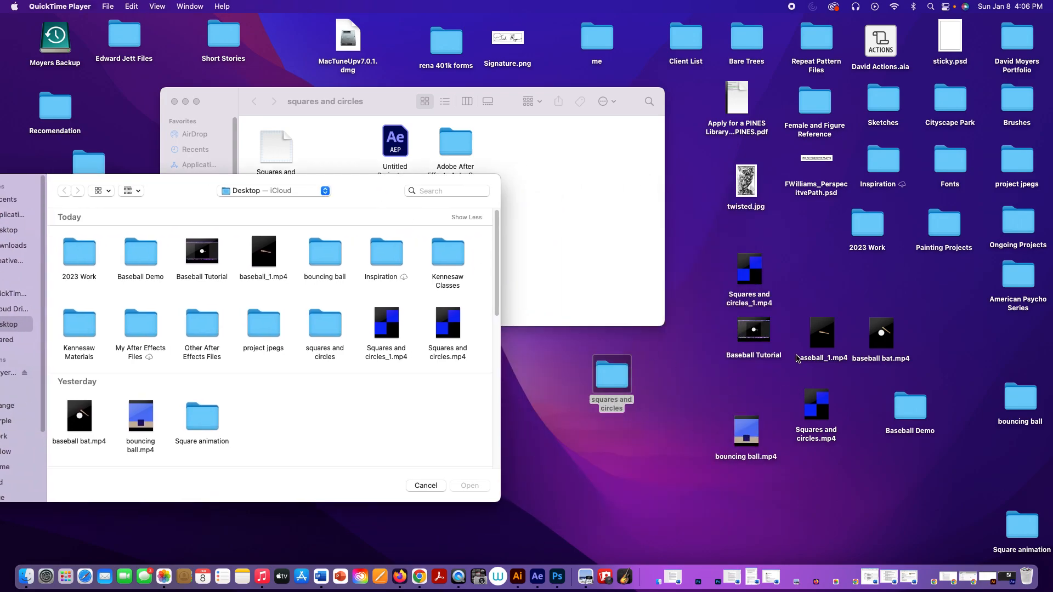
{"action": "mouse_move", "coordinate": [756, 281]}
{"action": "left_click_drag", "start_coordinate": [755, 281], "coordinate": [800, 271]}
{"action": "left_click", "coordinate": [800, 267]}
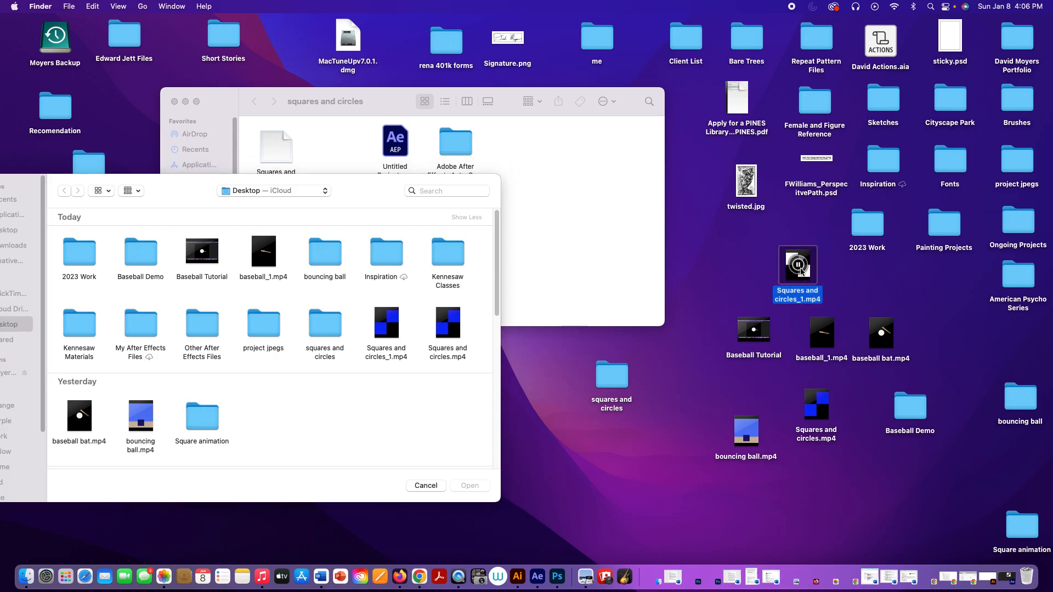
Open Squares and circles_1.mp4 from the desktop in QuickTime Player and play it through to the end
{"action": "double_click", "coordinate": [807, 279]}
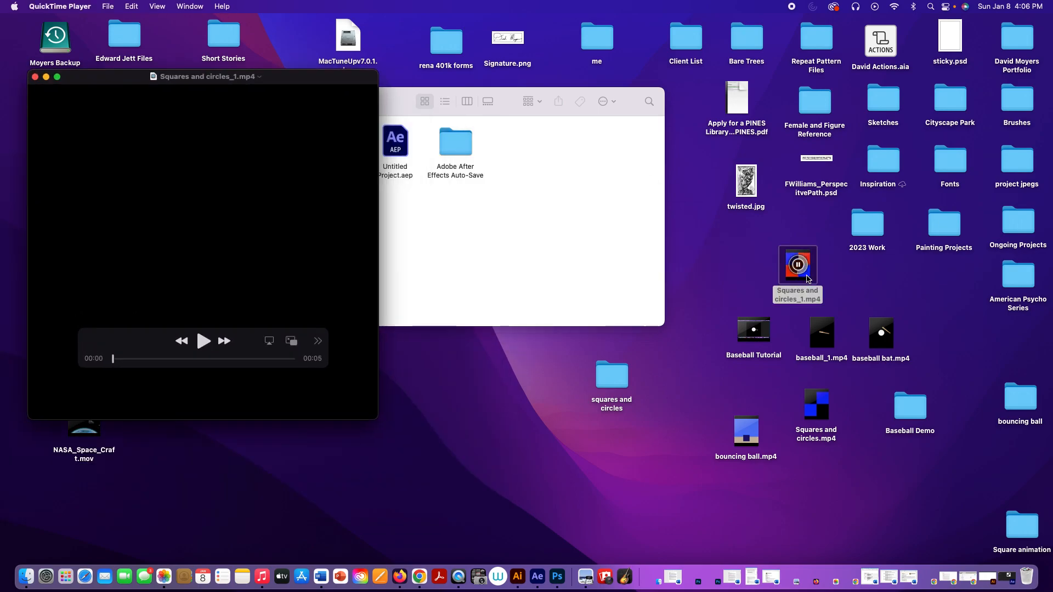
{"action": "left_click", "coordinate": [204, 341]}
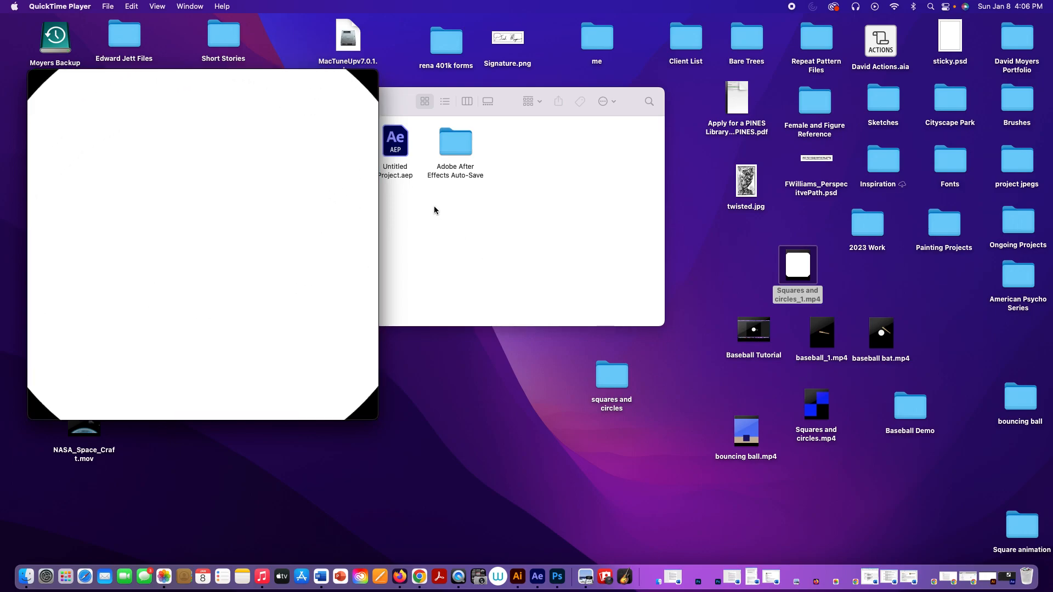
{"action": "mouse_move", "coordinate": [296, 99]}
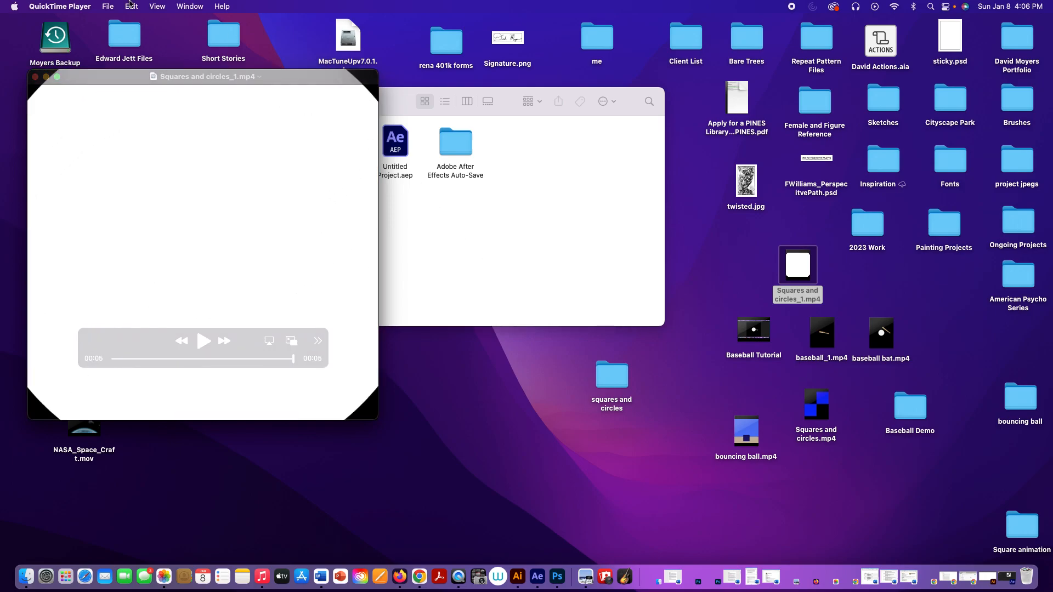
Turn on looping for the movie, replay it, and close its window
{"action": "left_click", "coordinate": [157, 6]}
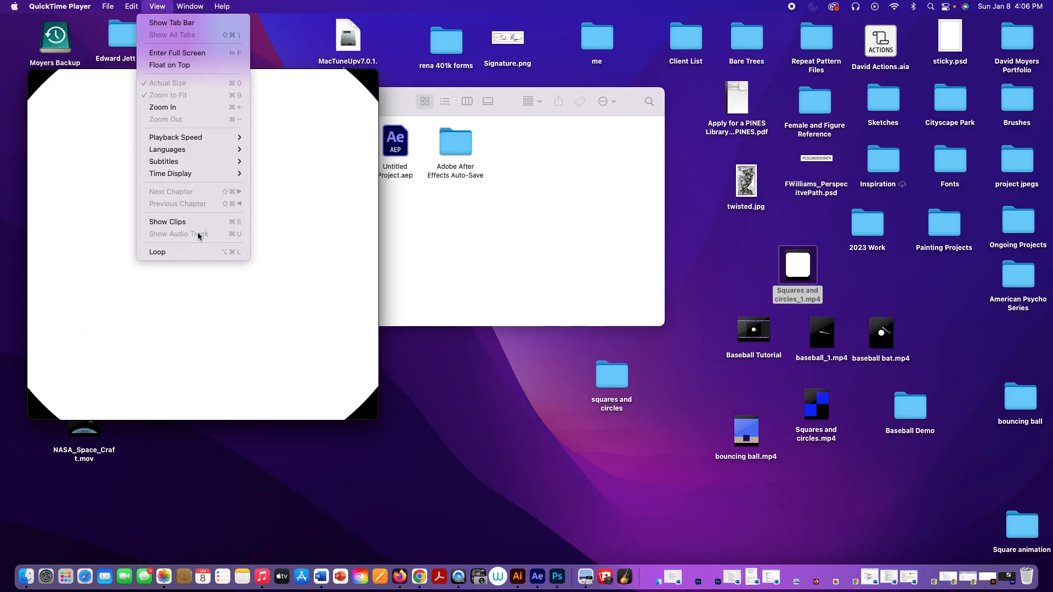
{"action": "left_click", "coordinate": [188, 252]}
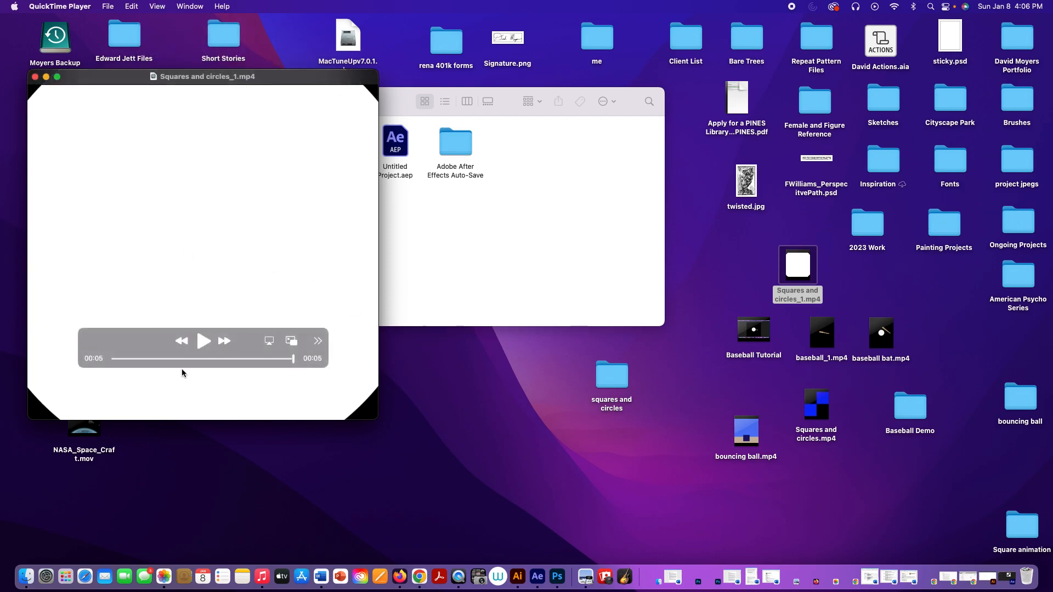
{"action": "left_click", "coordinate": [203, 342]}
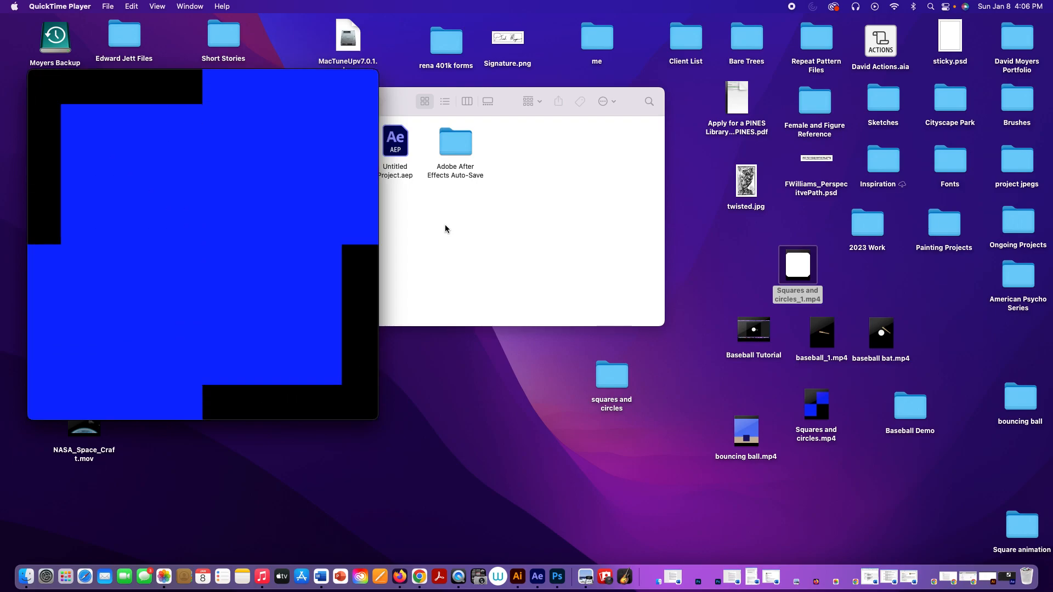
{"action": "mouse_move", "coordinate": [251, 198]}
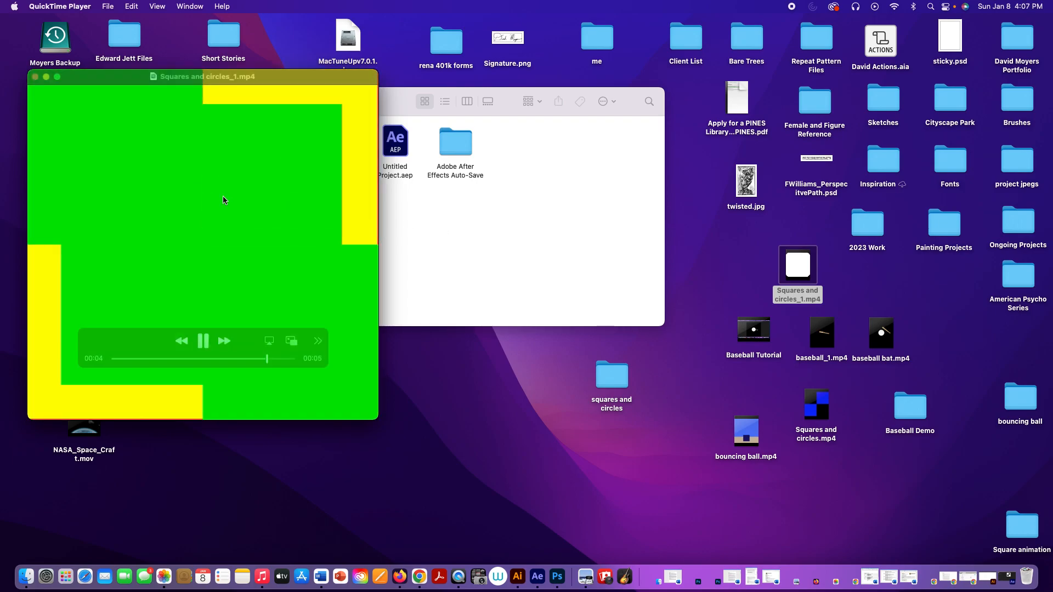
{"action": "left_click", "coordinate": [35, 76]}
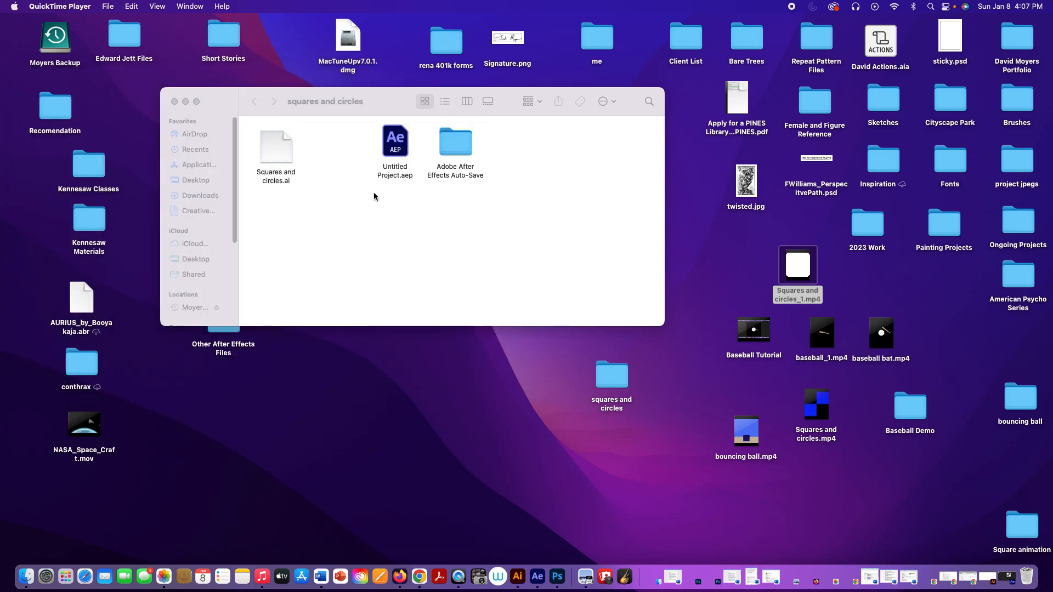
View the file information of Squares and circles_1.mp4 on the desktop and close the info window
{"action": "left_click", "coordinate": [786, 259]}
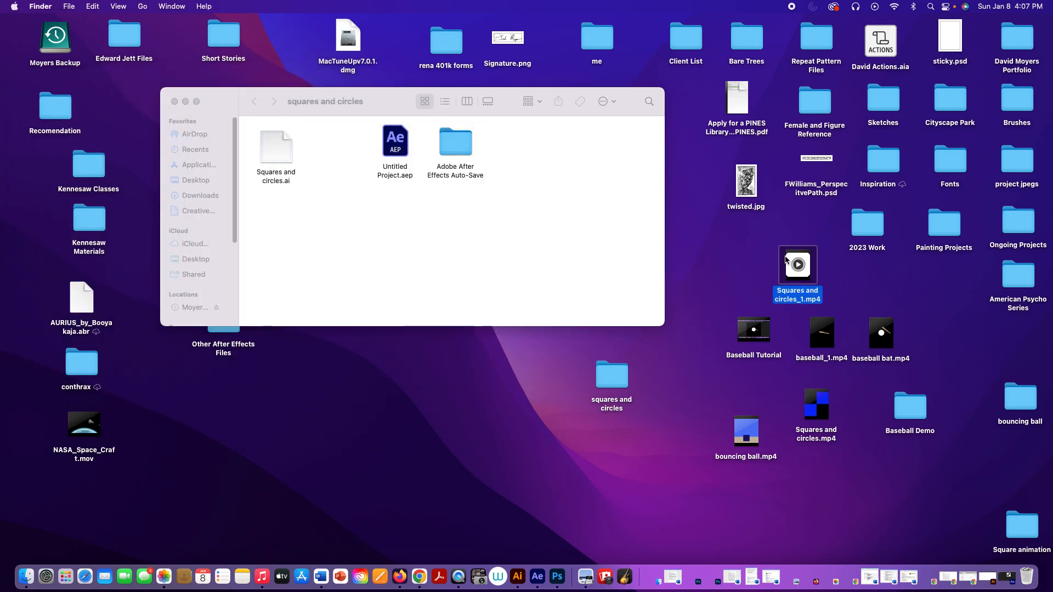
{"action": "key", "text": "super+i"}
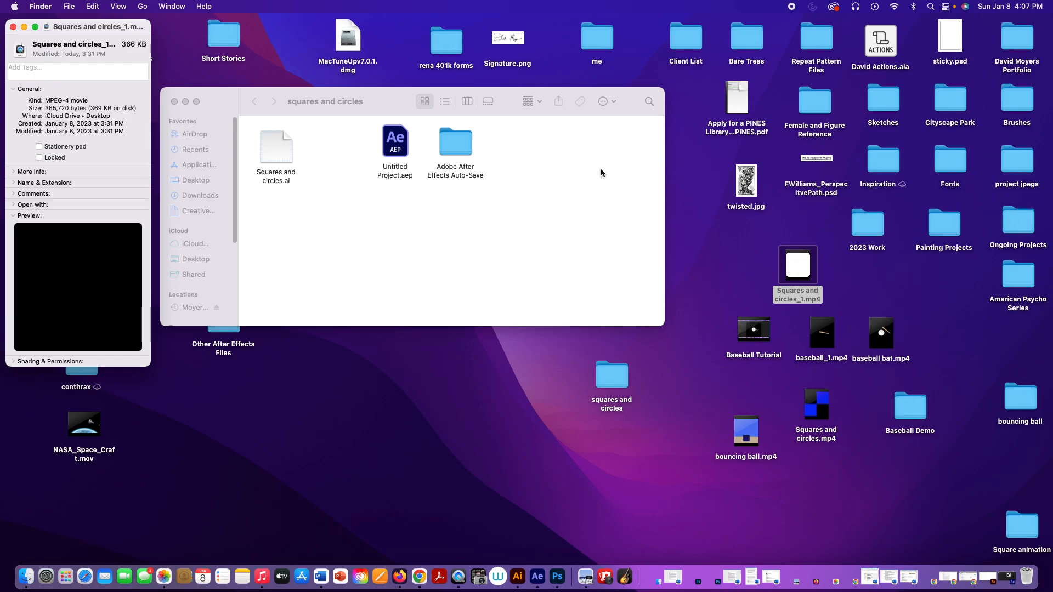
{"action": "left_click", "coordinate": [13, 26]}
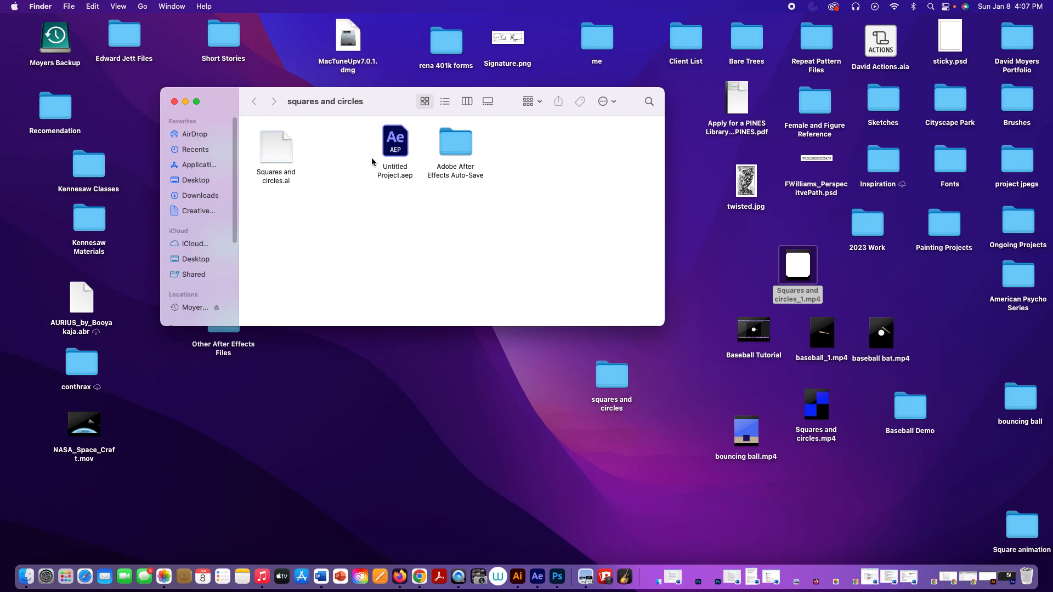
Close and reopen the squares and circles folder, and move Squares and circles.ai out of it onto the desktop
{"action": "left_click", "coordinate": [175, 102]}
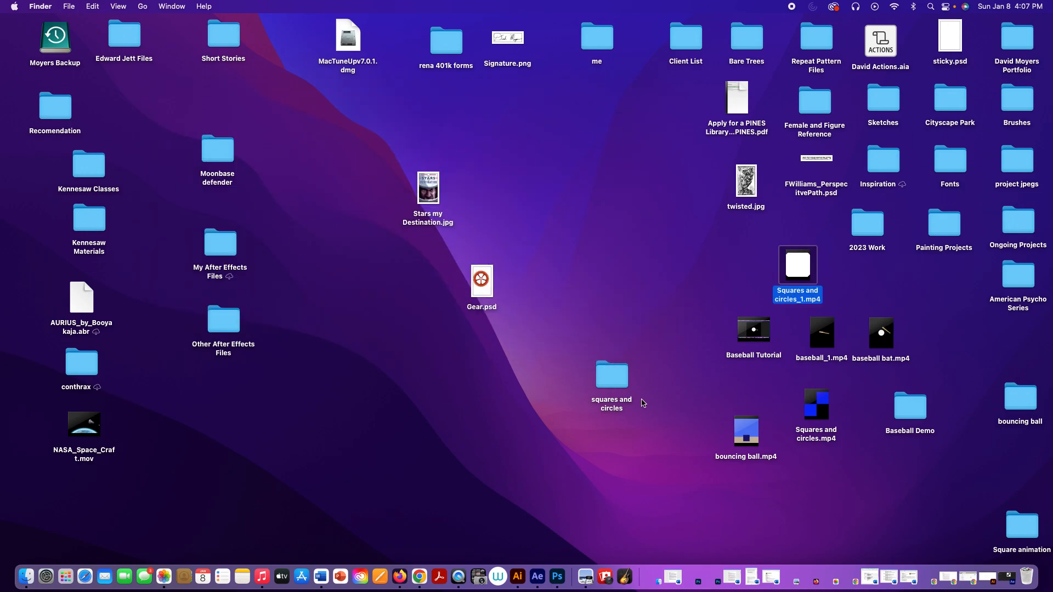
{"action": "double_click", "coordinate": [613, 378]}
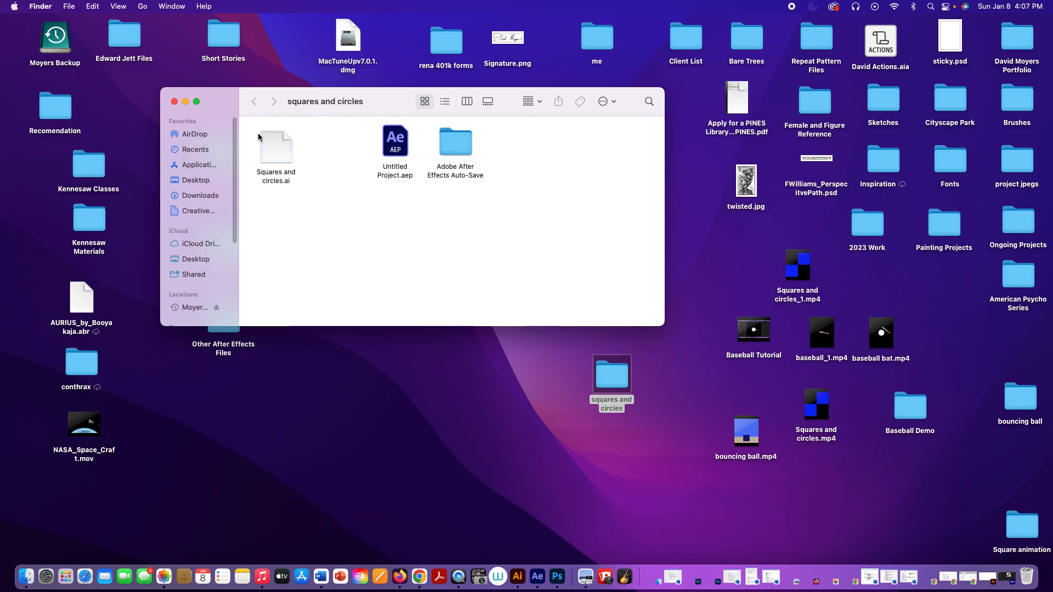
{"action": "left_click_drag", "start_coordinate": [271, 143], "coordinate": [478, 364]}
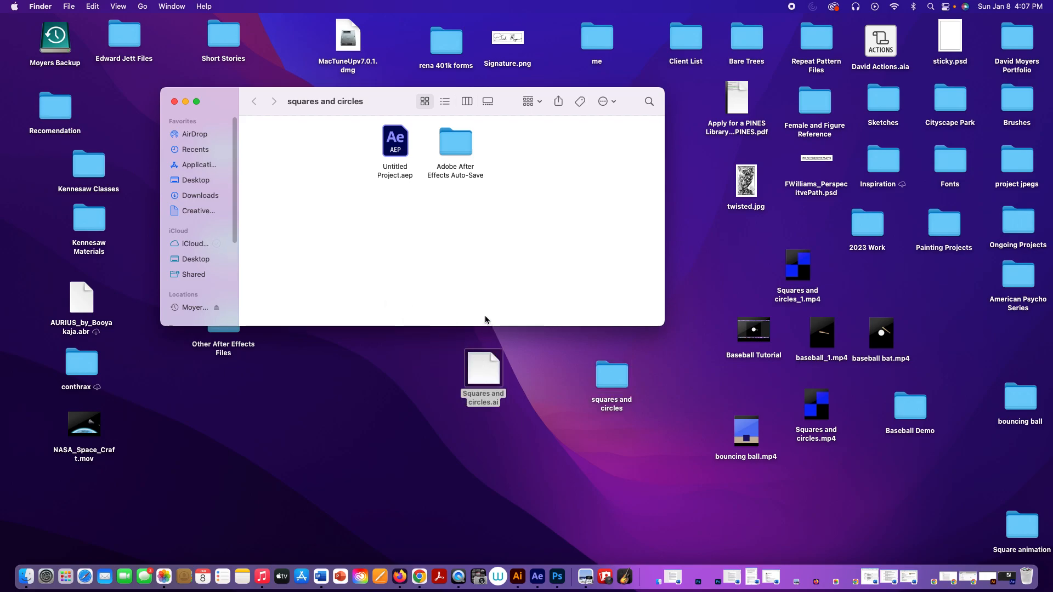
Switch to After Effects, dismiss the missing files warning, preview the Squares and circles composition's timeline, and minimize the window
{"action": "left_click", "coordinate": [537, 577]}
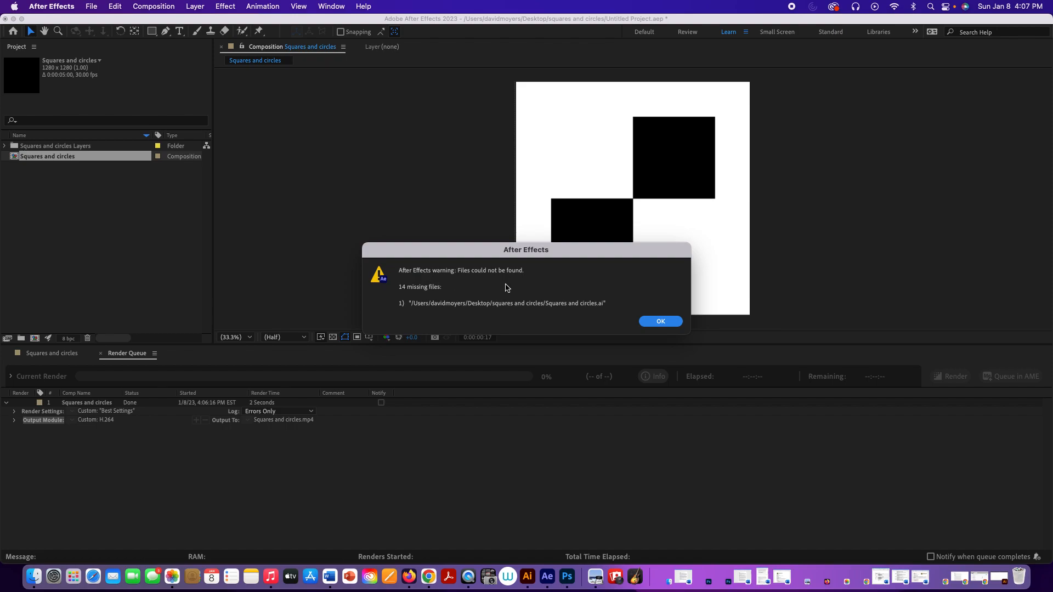
{"action": "left_click", "coordinate": [660, 322]}
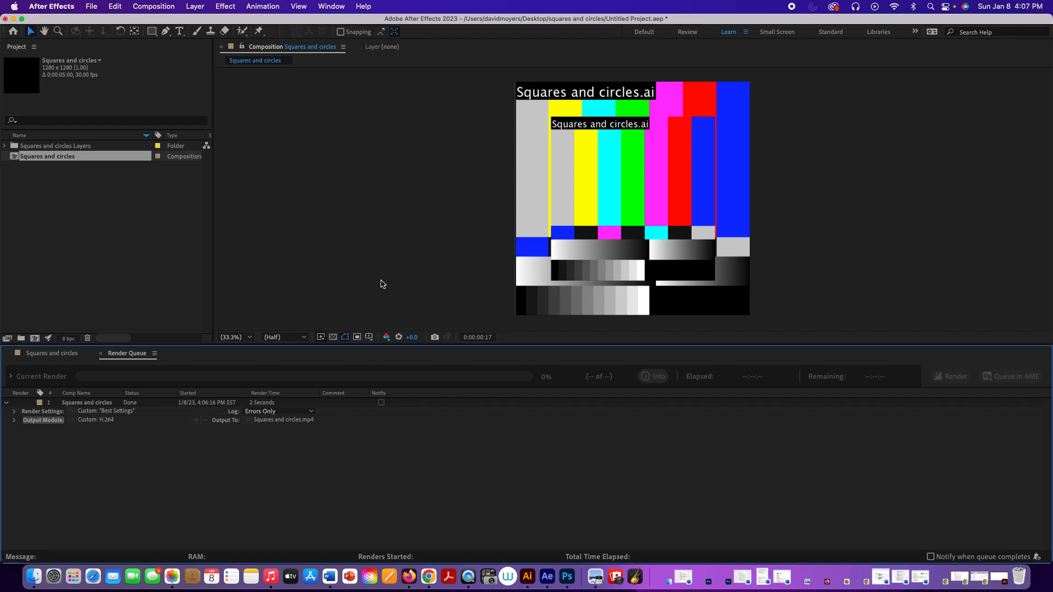
{"action": "left_click", "coordinate": [55, 355]}
{"action": "key", "text": "space"}
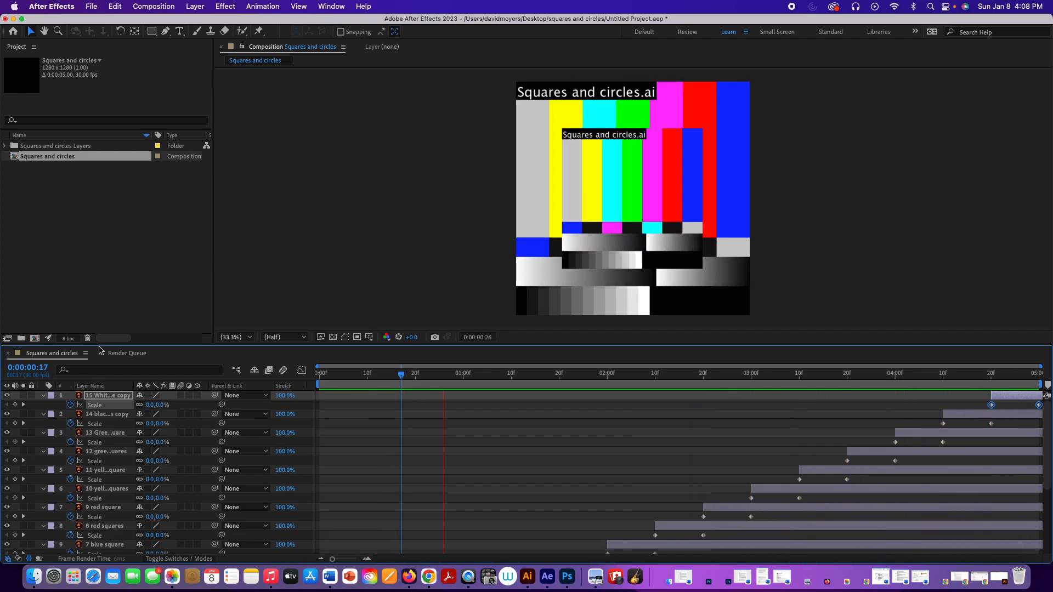
{"action": "key", "text": "space"}
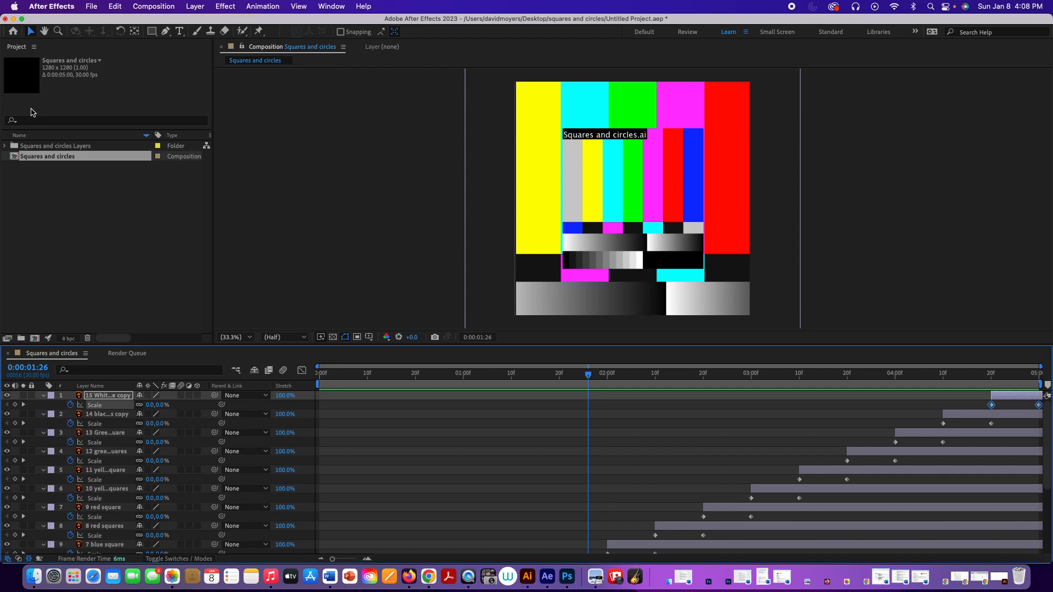
{"action": "left_click", "coordinate": [14, 19]}
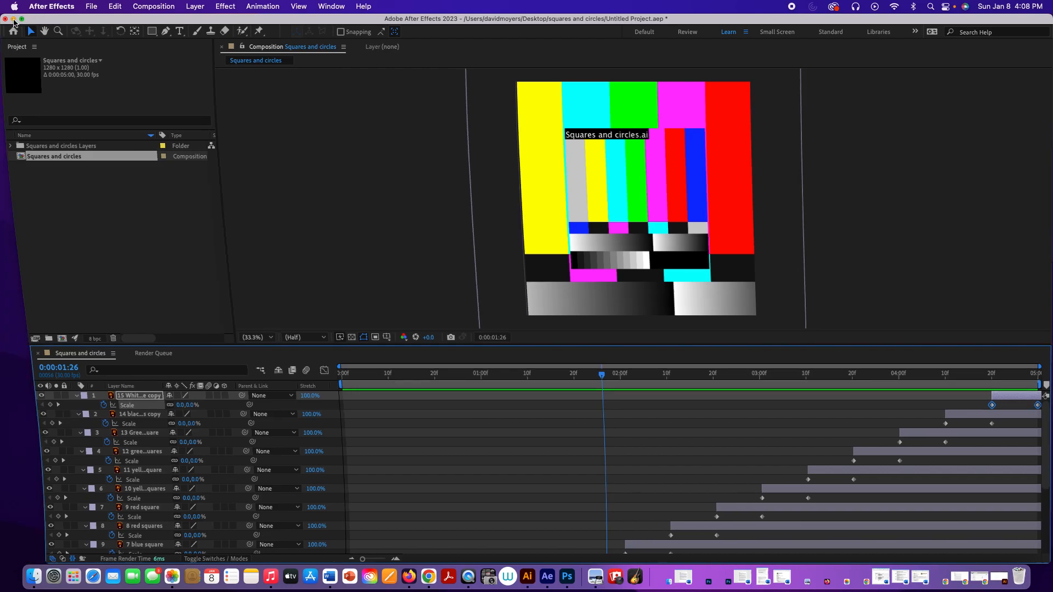
Move Squares and circles.ai back into the squares and circles folder, and return to Untitled Project.aep to preview its composition
{"action": "left_click_drag", "start_coordinate": [480, 367], "coordinate": [309, 143]}
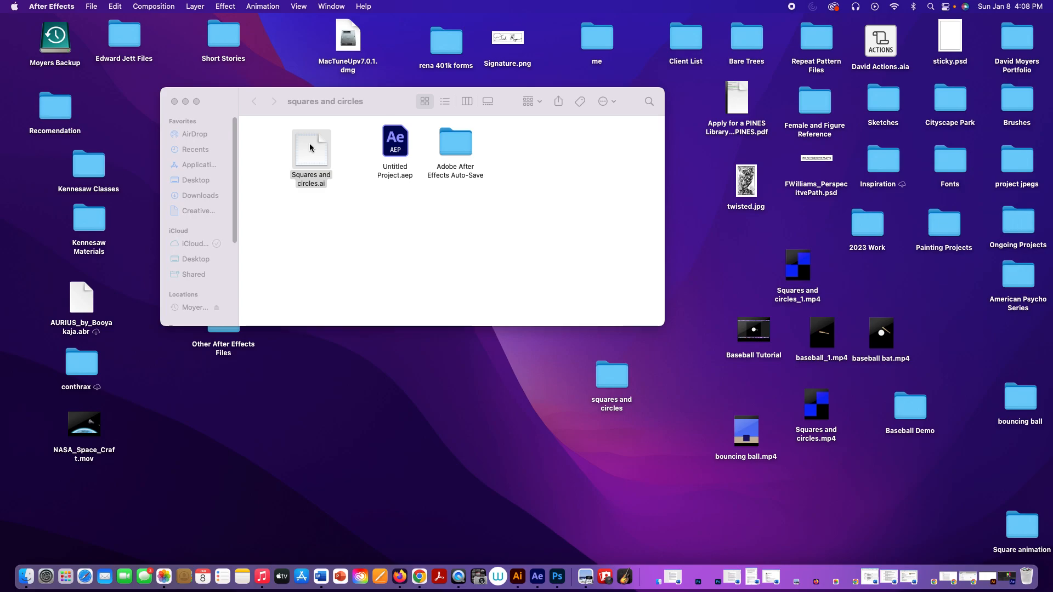
{"action": "left_click", "coordinate": [403, 147]}
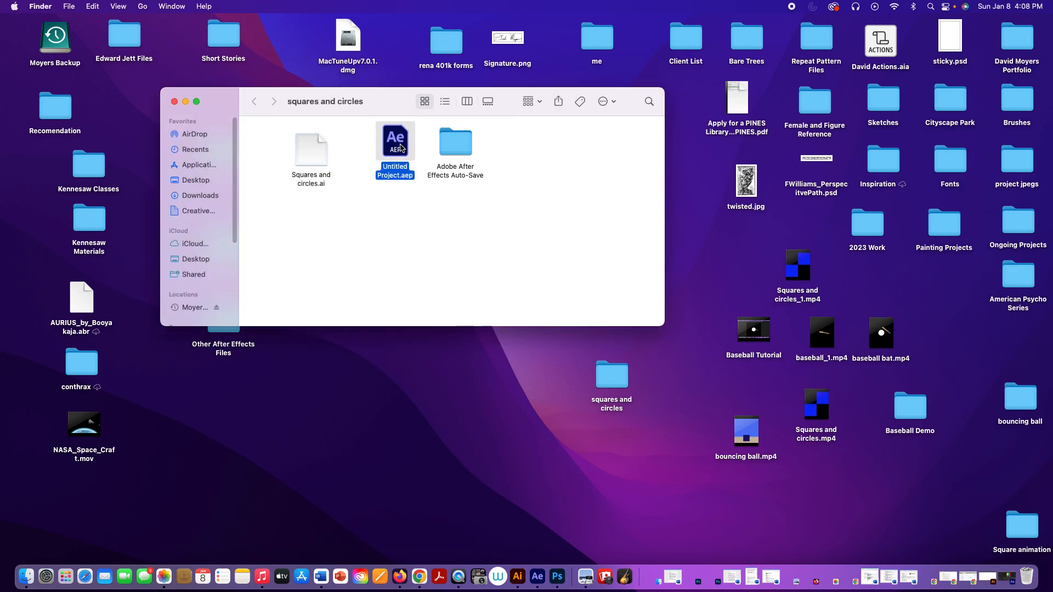
{"action": "double_click", "coordinate": [401, 147]}
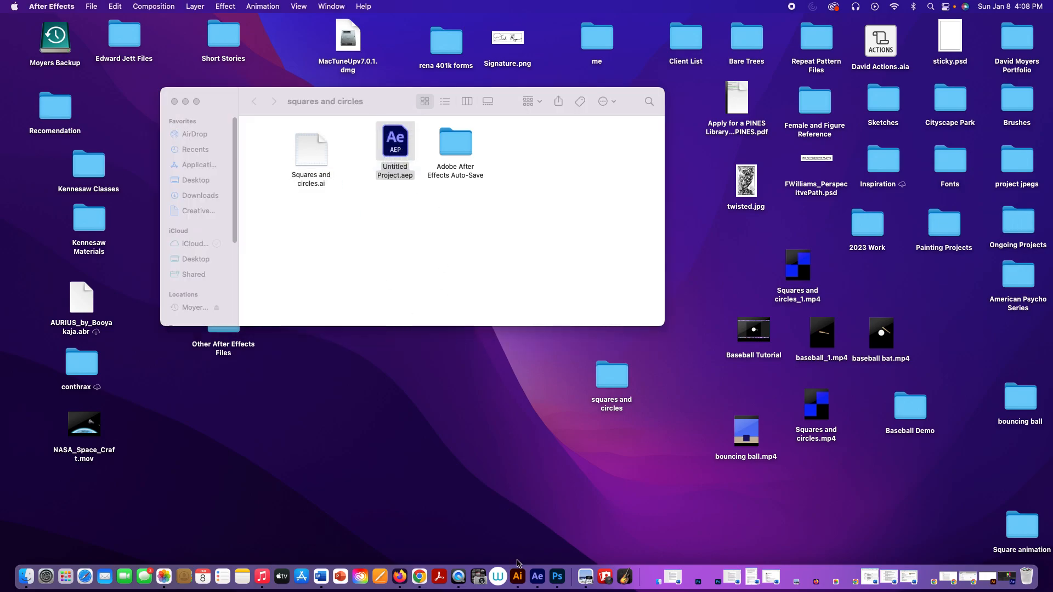
{"action": "left_click", "coordinate": [539, 576]}
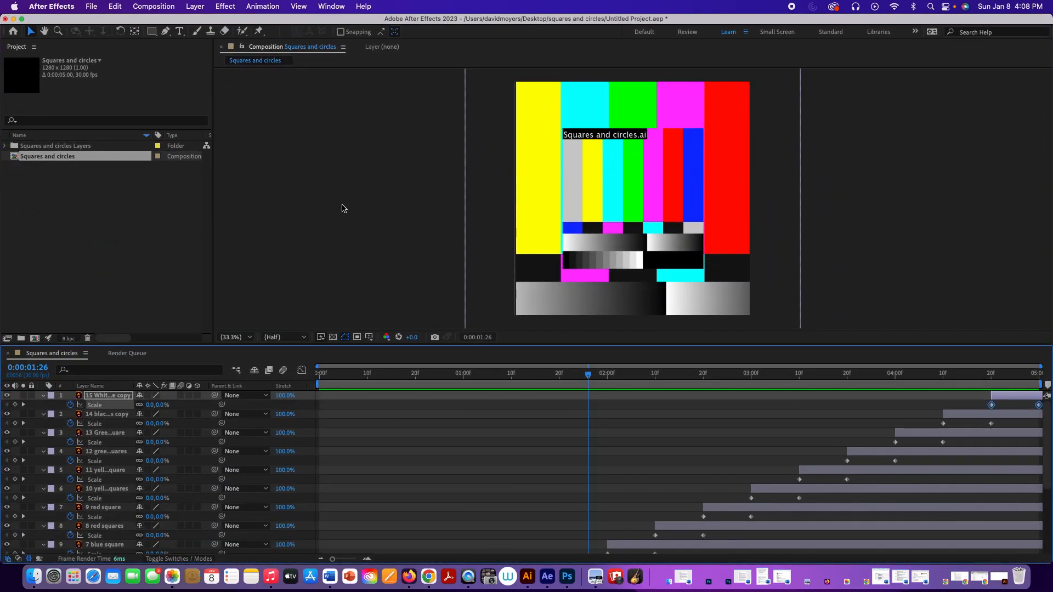
{"action": "key", "text": "space"}
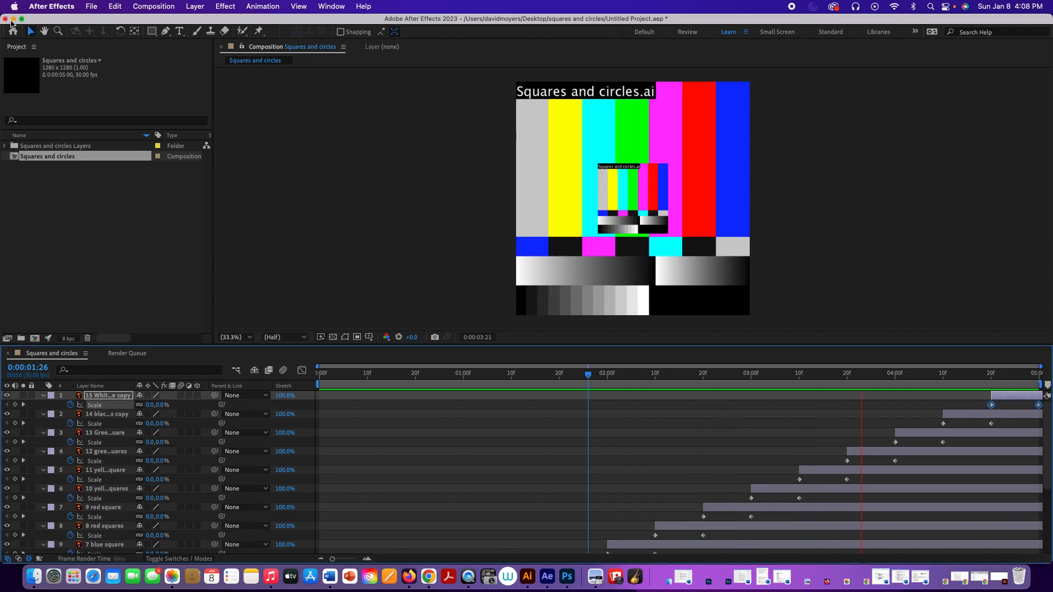
{"action": "left_click", "coordinate": [6, 19]}
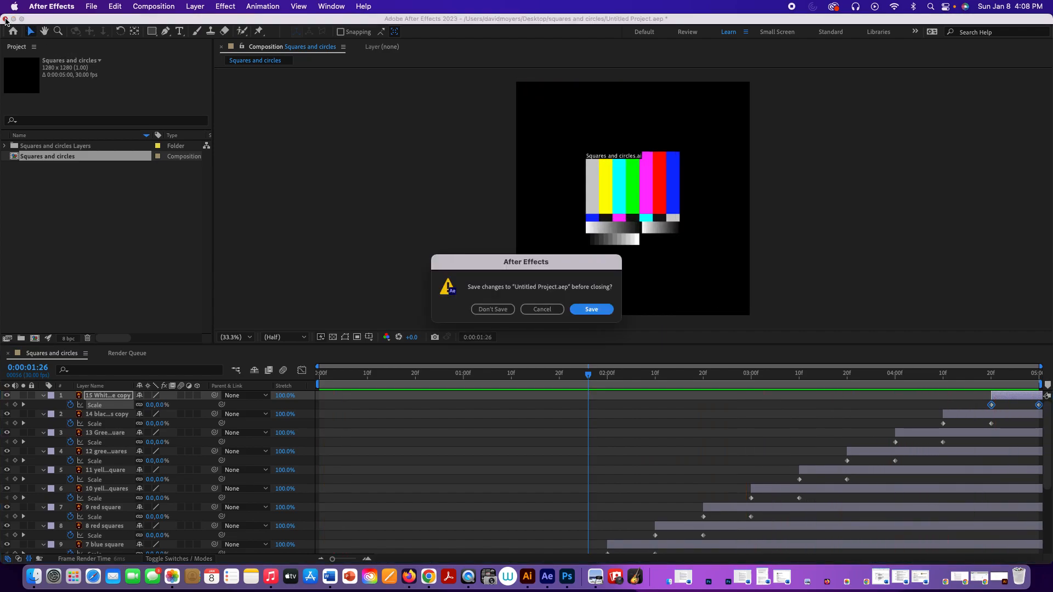
{"action": "left_click", "coordinate": [500, 313]}
{"action": "left_click", "coordinate": [542, 309]}
Reopen Untitled Project.aep from the squares and circles folder without saving the current changes
{"action": "left_click", "coordinate": [91, 6]}
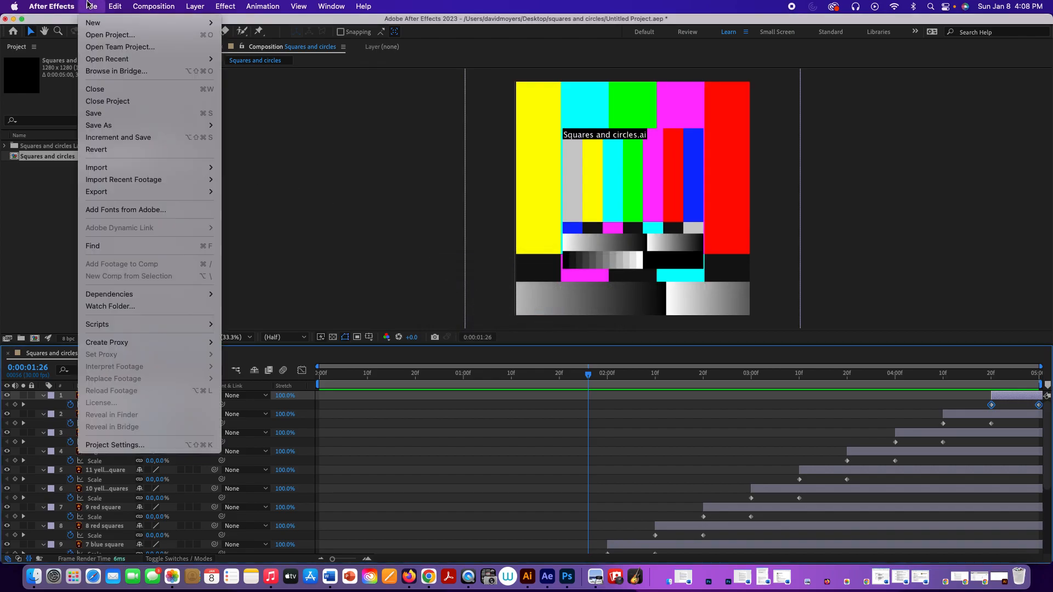
{"action": "mouse_move", "coordinate": [107, 57]}
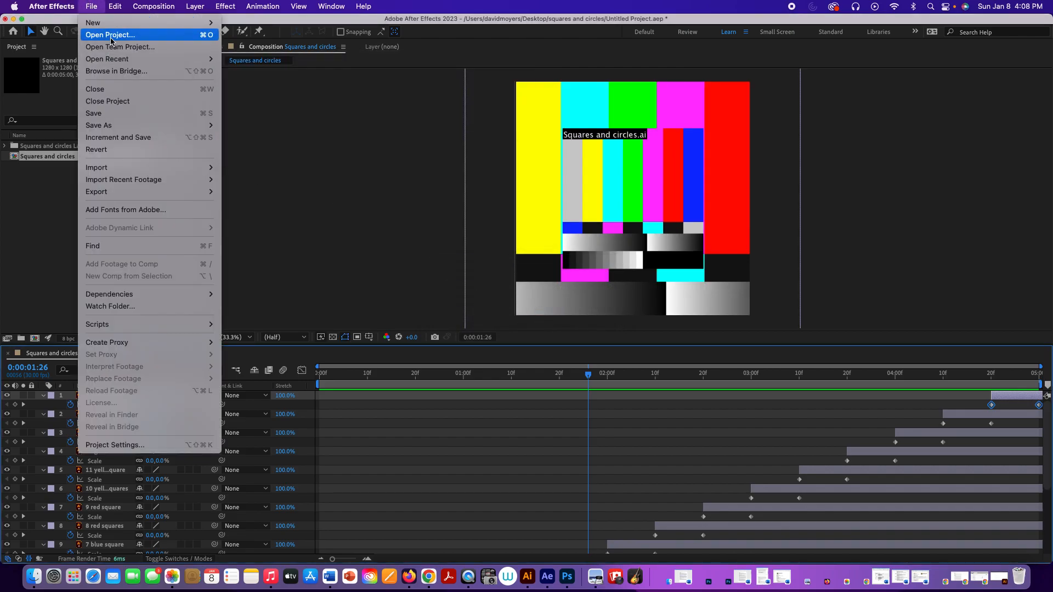
{"action": "left_click", "coordinate": [110, 35]}
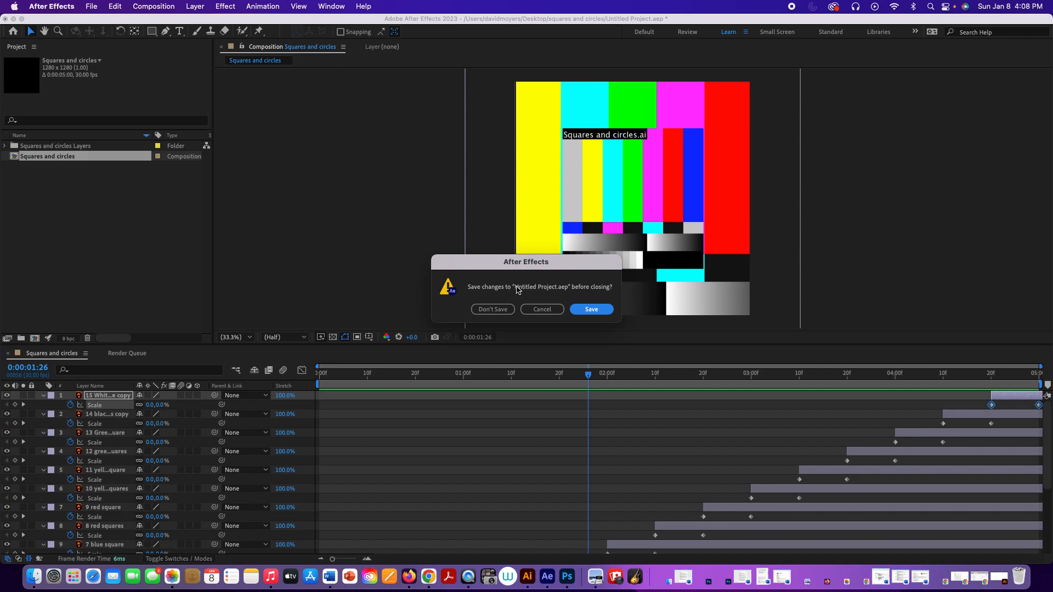
{"action": "left_click", "coordinate": [499, 310]}
{"action": "left_click", "coordinate": [505, 124]}
{"action": "double_click", "coordinate": [505, 125]}
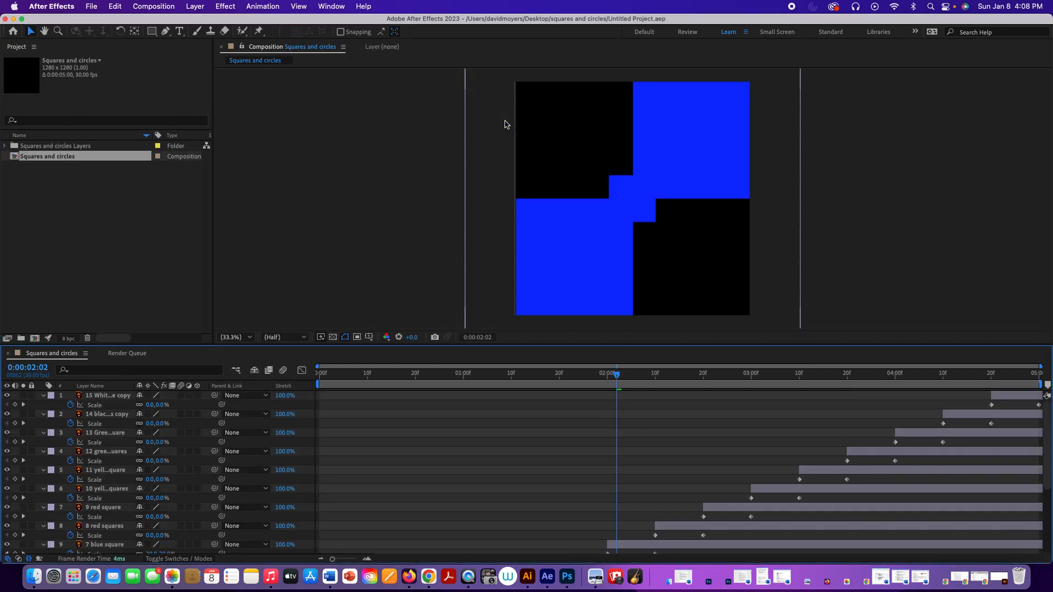
Preview the reopened Squares and circles composition and minimize After Effects
{"action": "key", "text": "space"}
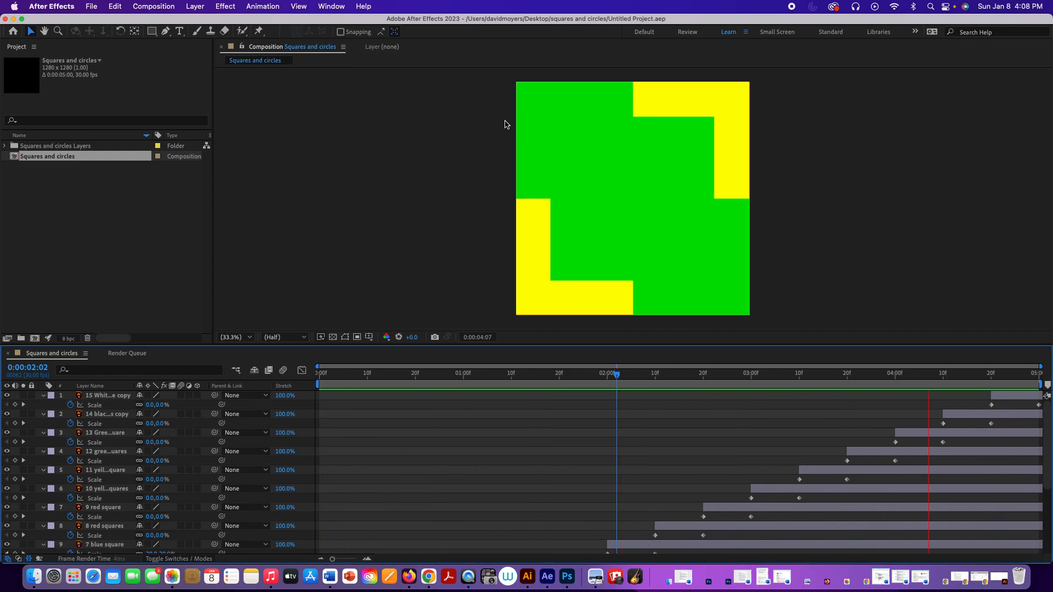
{"action": "key", "text": "space"}
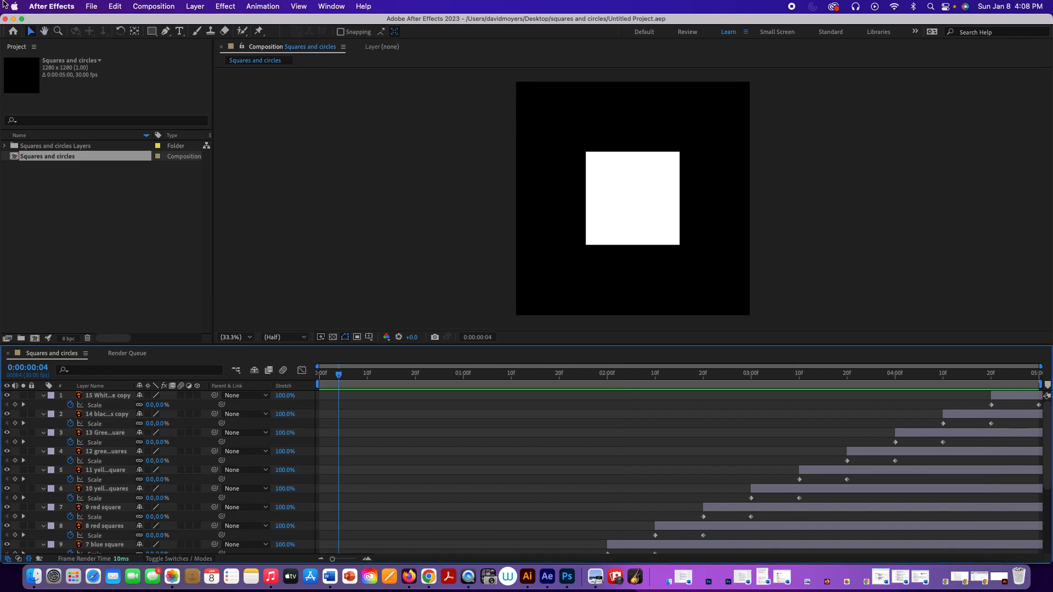
{"action": "left_click", "coordinate": [13, 19]}
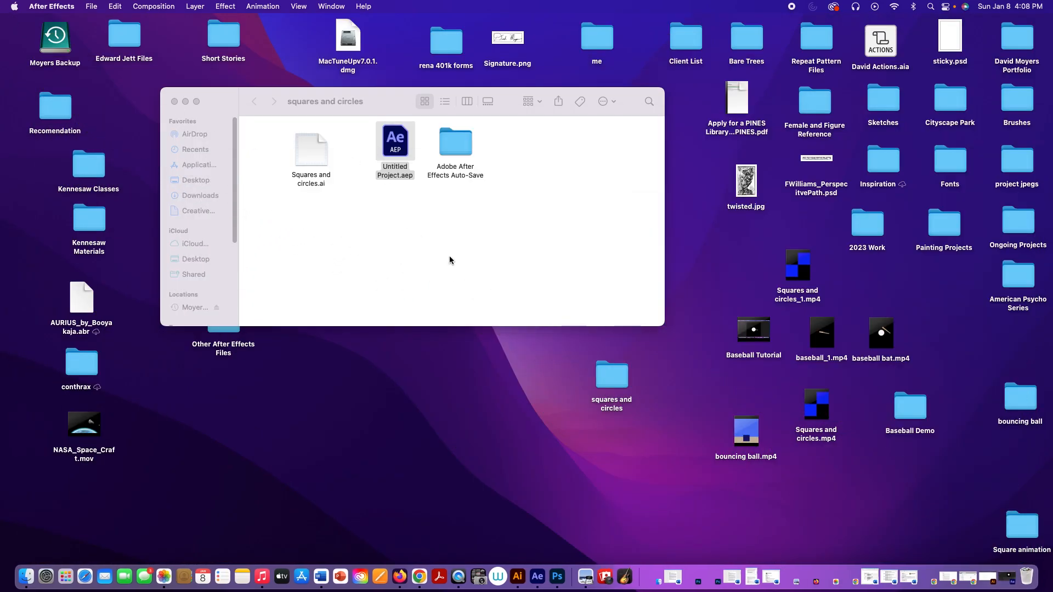